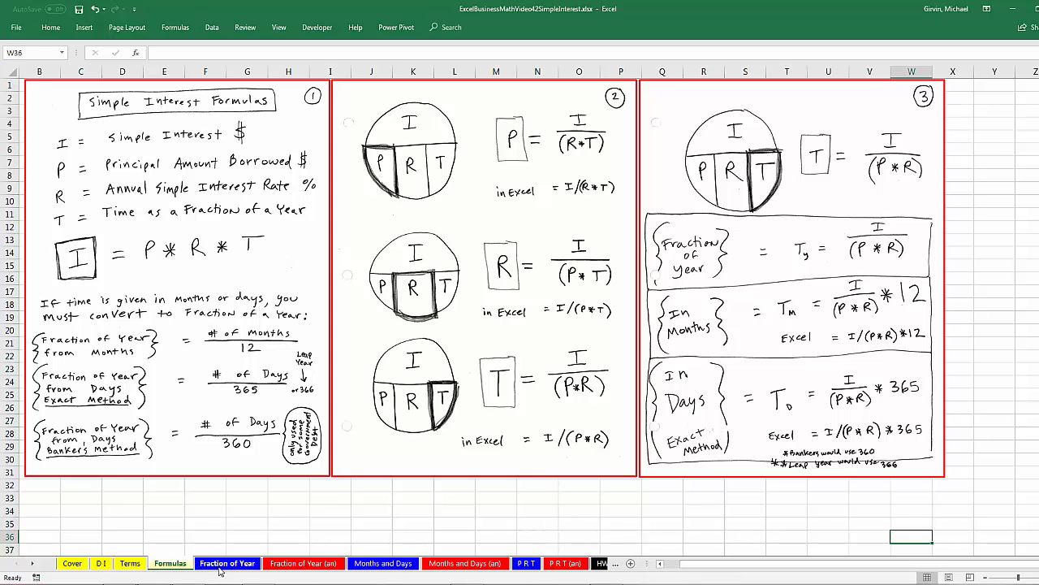
Open the Fraction of Year sheet and examine the time values of Examples 02 to 04 and Example 02's principal and rate
{"action": "left_click", "coordinate": [229, 565]}
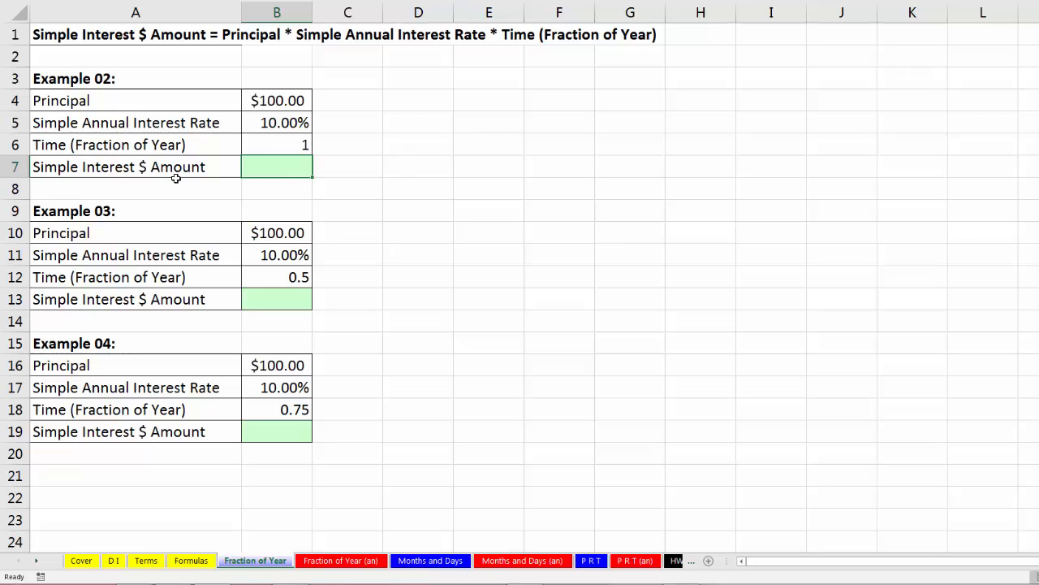
{"action": "left_click", "coordinate": [259, 145]}
{"action": "left_click", "coordinate": [279, 278]}
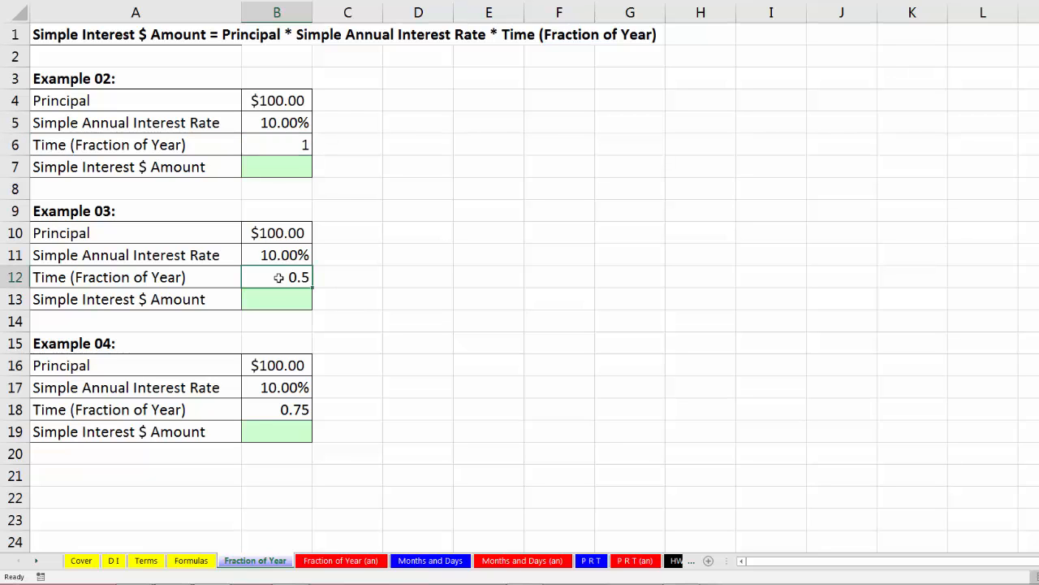
{"action": "left_click", "coordinate": [269, 417]}
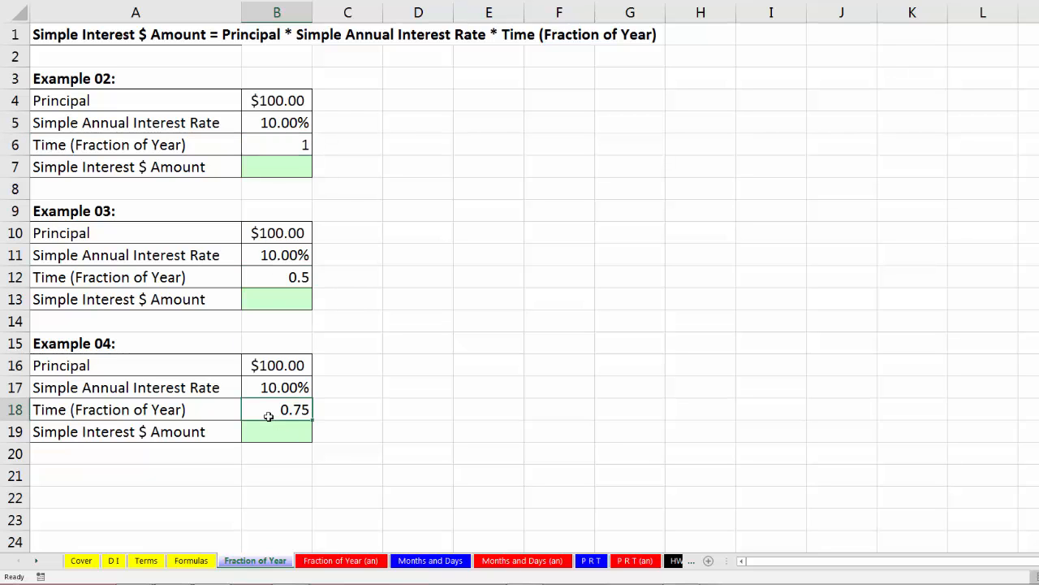
{"action": "left_click", "coordinate": [249, 172]}
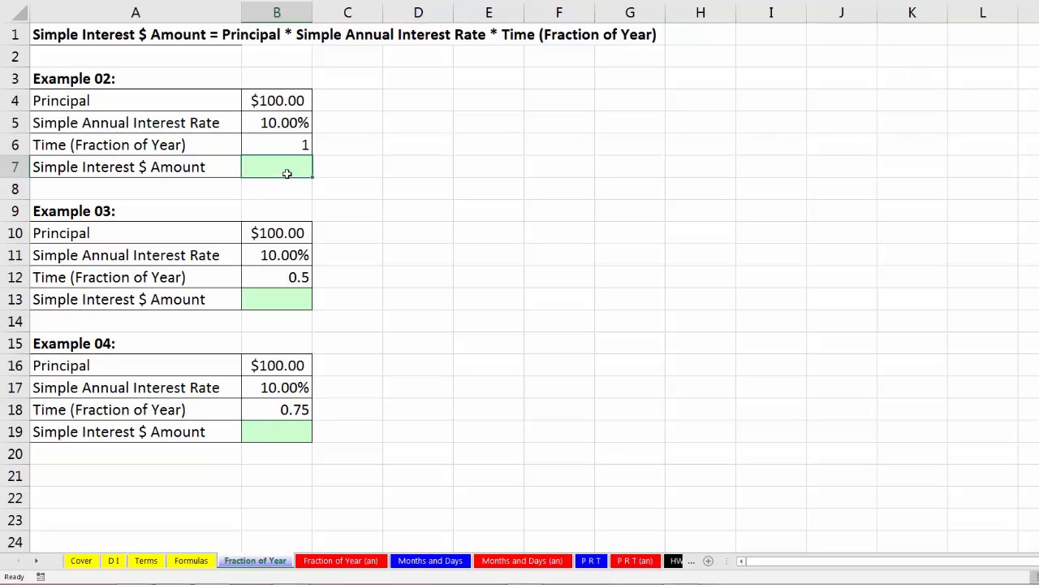
{"action": "left_click", "coordinate": [266, 100]}
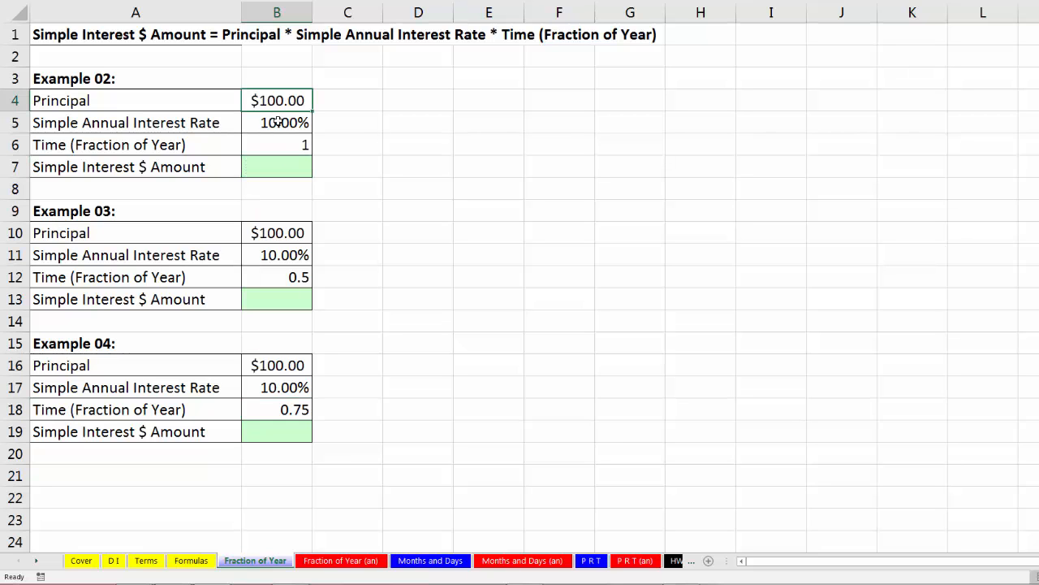
{"action": "left_click", "coordinate": [280, 124]}
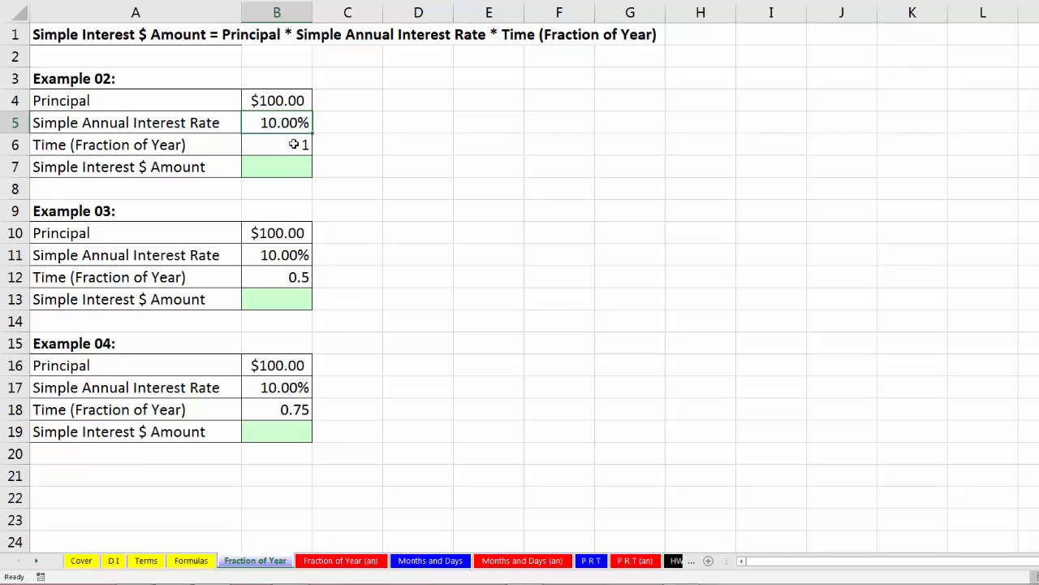
{"action": "left_click", "coordinate": [294, 143]}
Calculate Example 02's simple interest in B7 with =ROUND(B4*B5*B6,2) and check the formula's cell references
{"action": "left_click", "coordinate": [294, 167]}
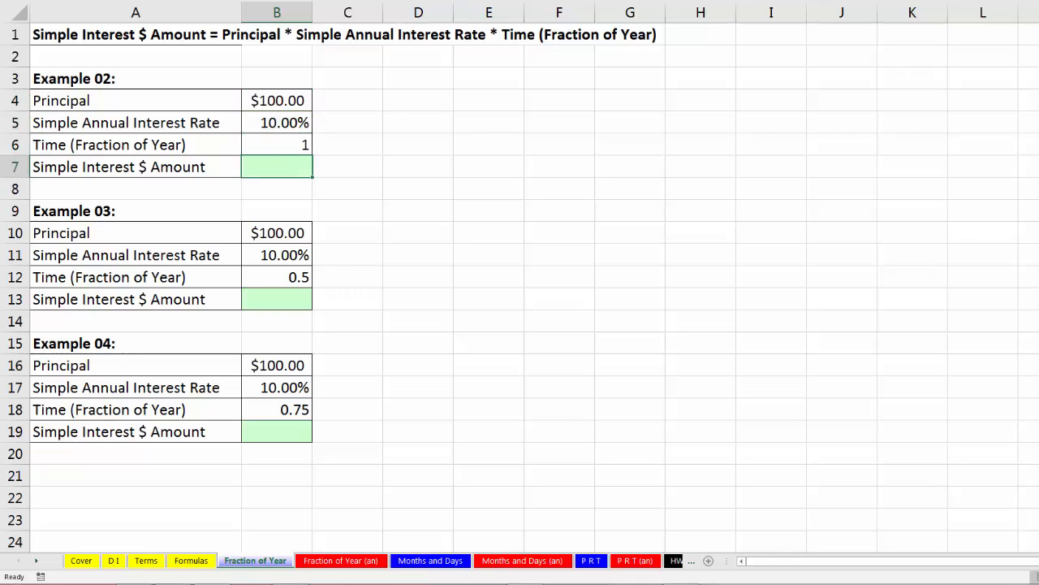
{"action": "type", "text": "=round"}
{"action": "key", "text": "Tab"}
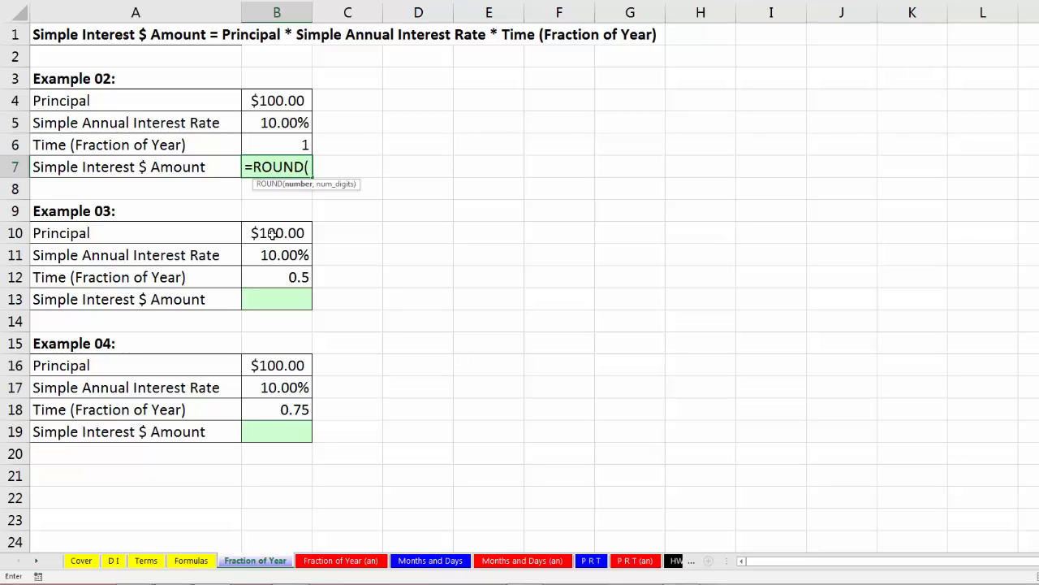
{"action": "key", "text": "Up"}
{"action": "key", "text": "Up"}
{"action": "key", "text": "Up"}
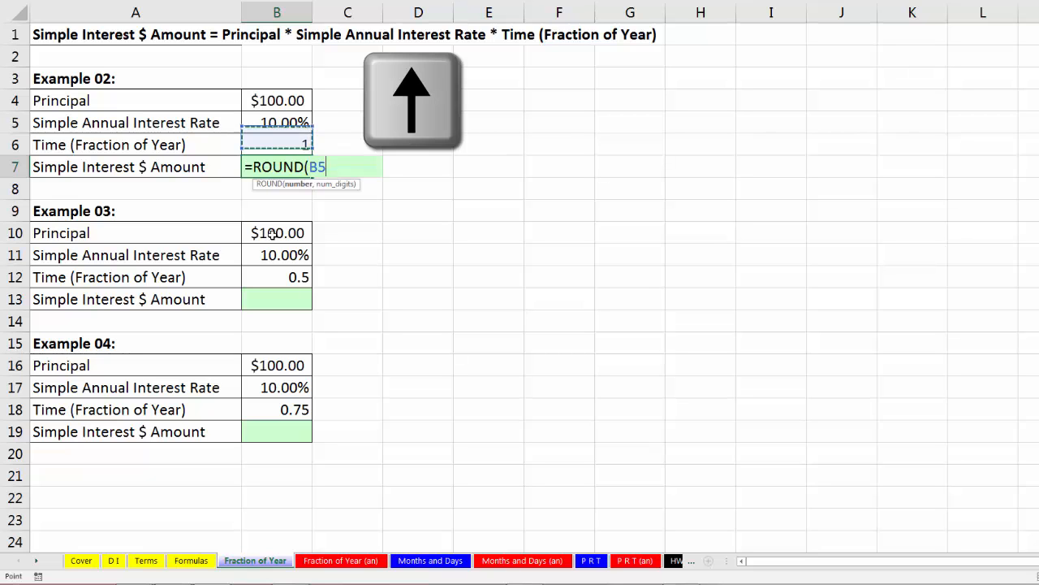
{"action": "type", "text": "*"}
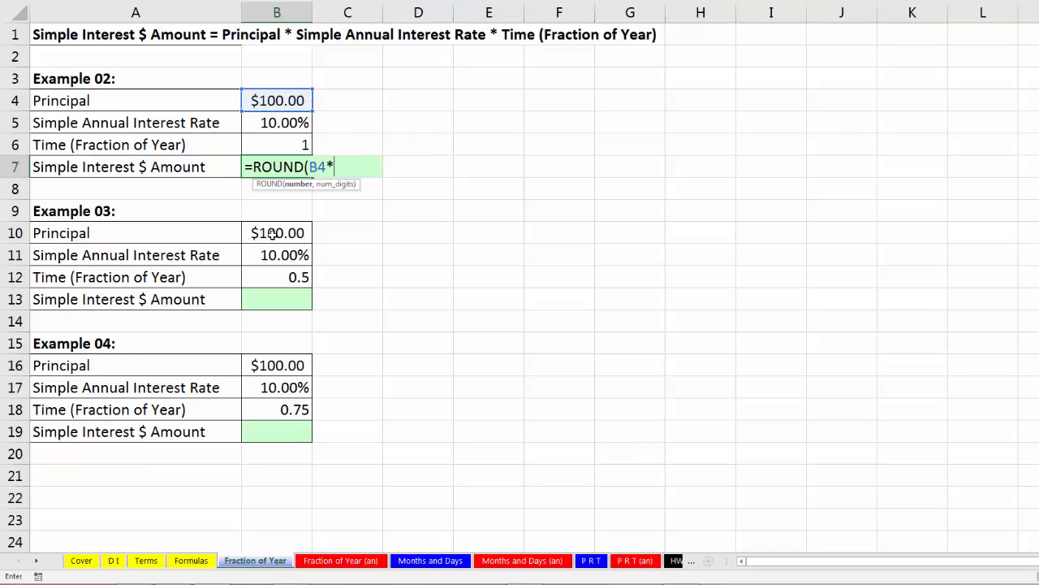
{"action": "key", "text": "Up"}
{"action": "key", "text": "Up"}
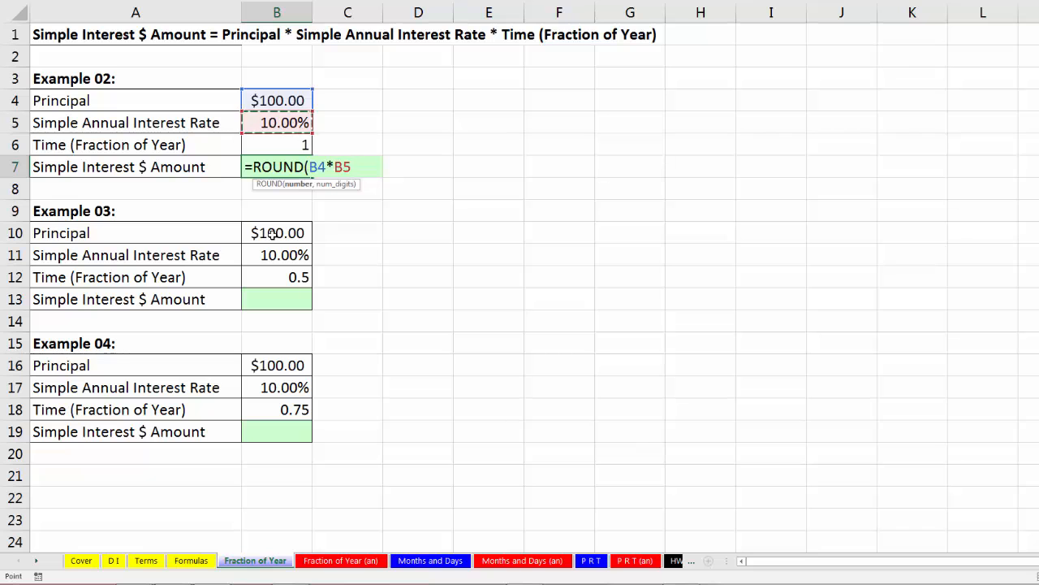
{"action": "type", "text": "*"}
{"action": "key", "text": "Up"}
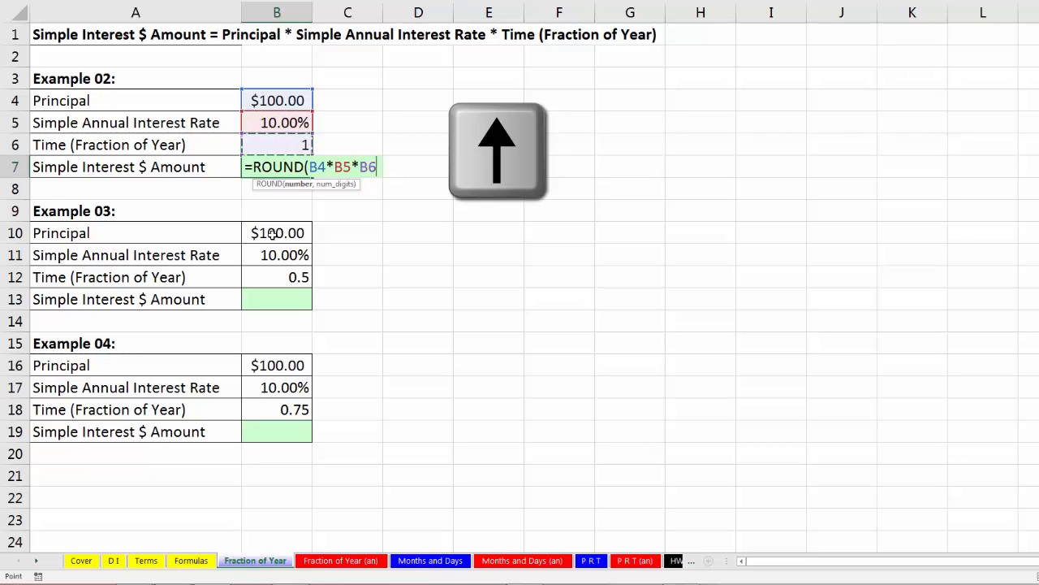
{"action": "type", "text": ",2"}
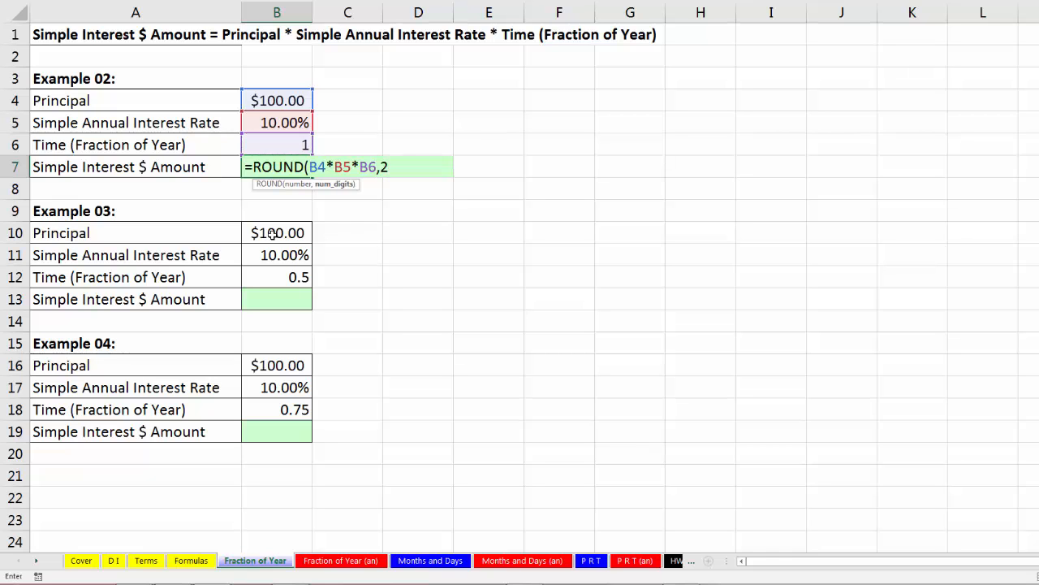
{"action": "type", "text": ")"}
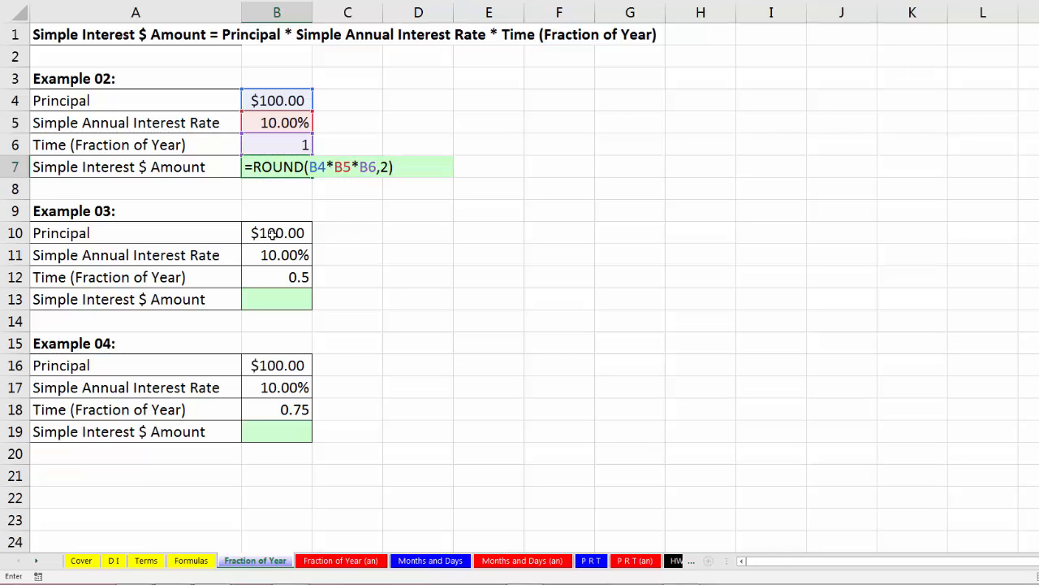
{"action": "key", "text": "ctrl+Return"}
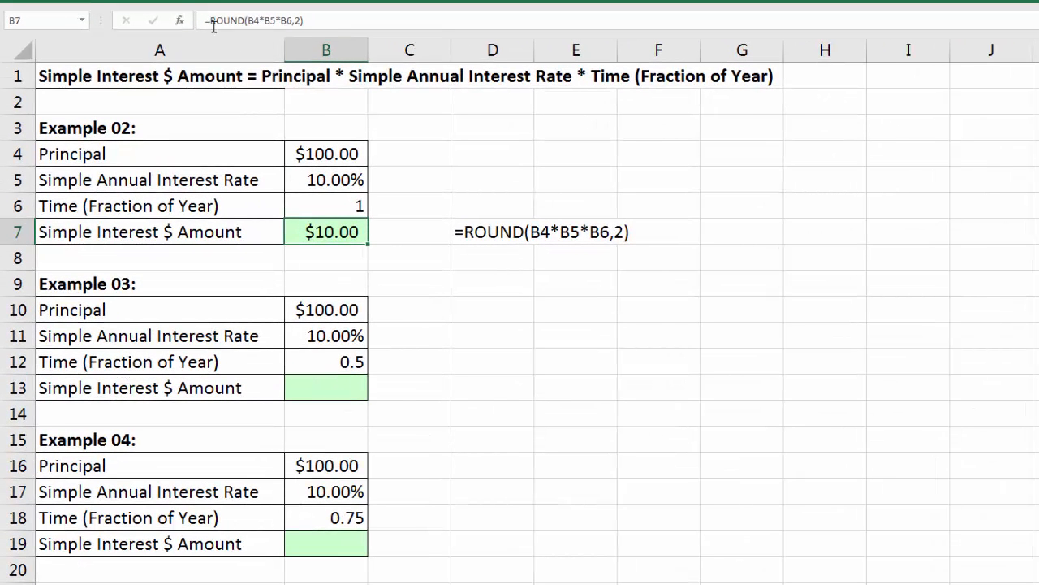
{"action": "key", "text": "F2"}
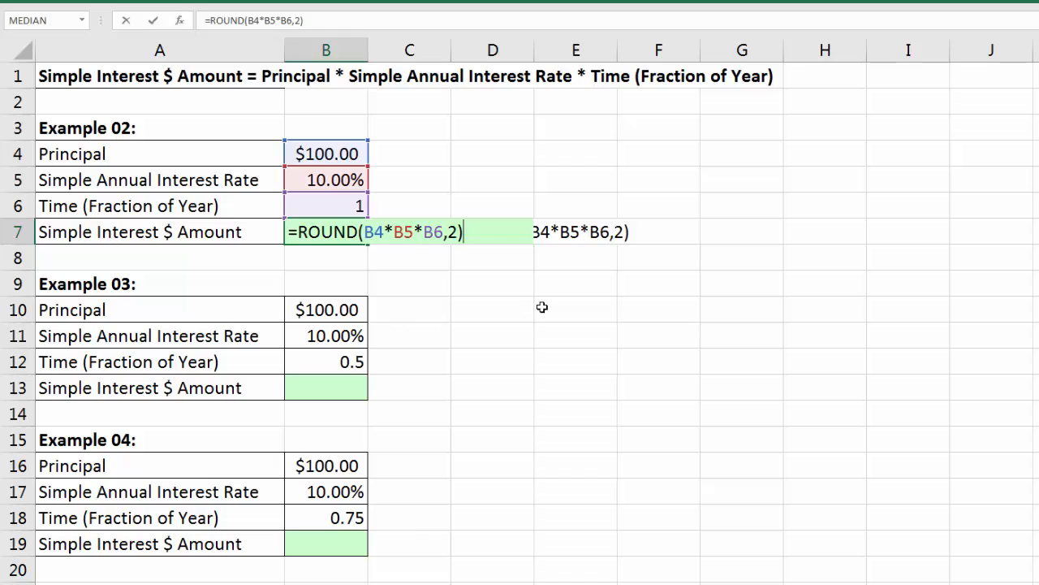
{"action": "key", "text": "Escape"}
Copy the simple interest formula from B7 to B13 for Example 03 and B19 for Example 04
{"action": "key", "text": "ctrl+c"}
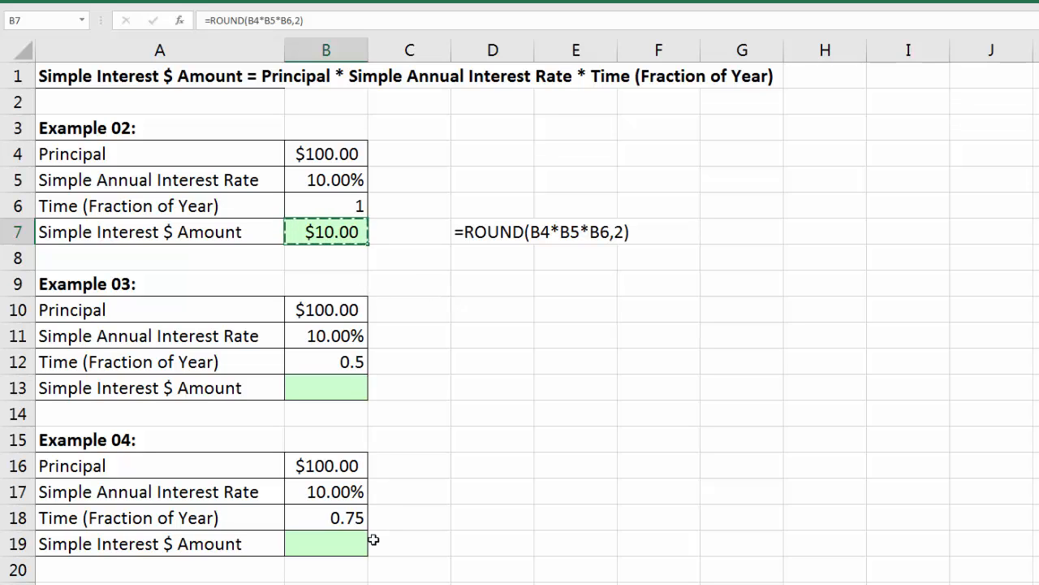
{"action": "left_click", "coordinate": [338, 388]}
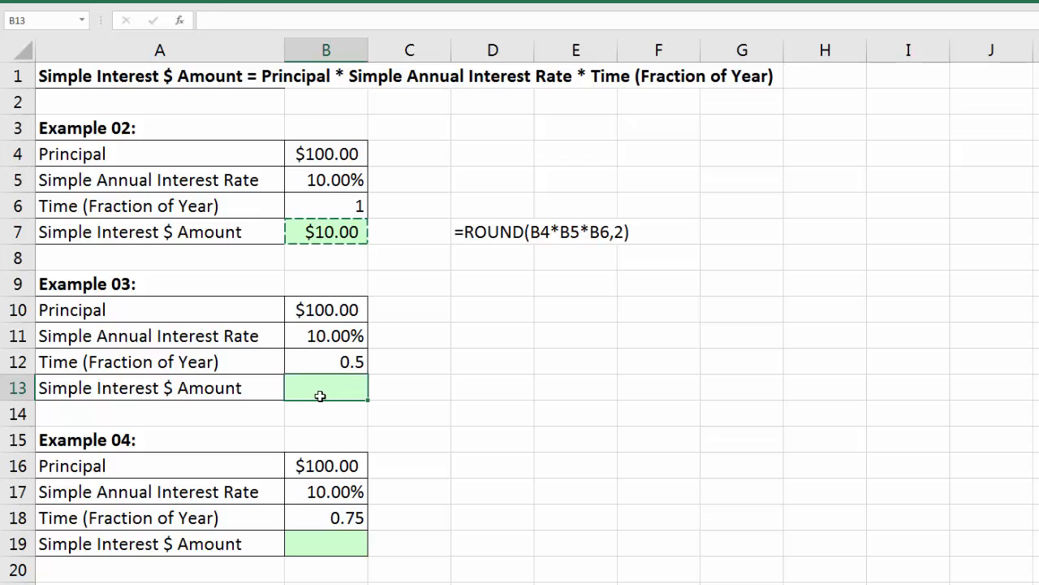
{"action": "key", "text": "ctrl+v"}
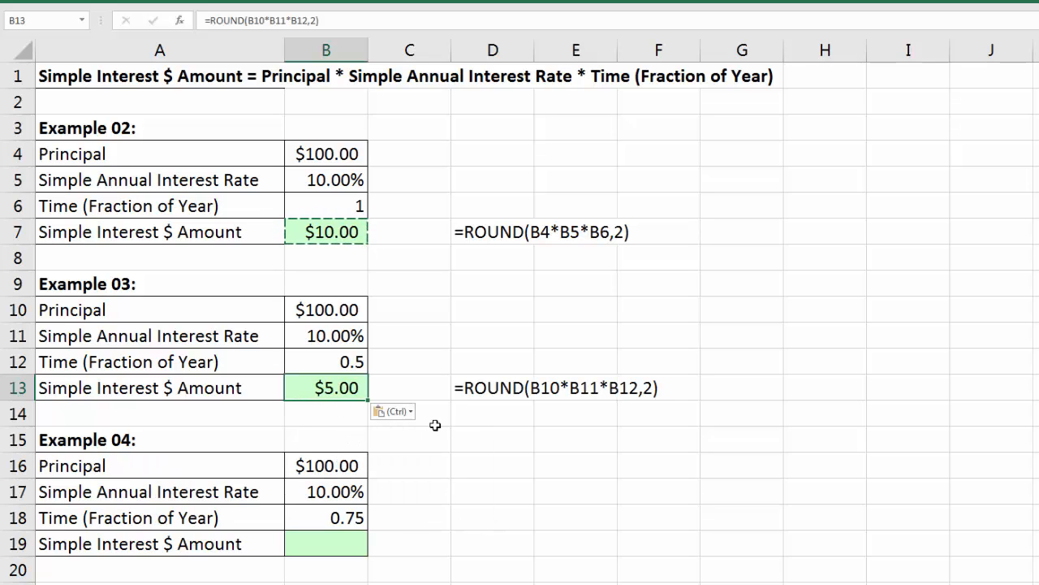
{"action": "key", "text": "F2"}
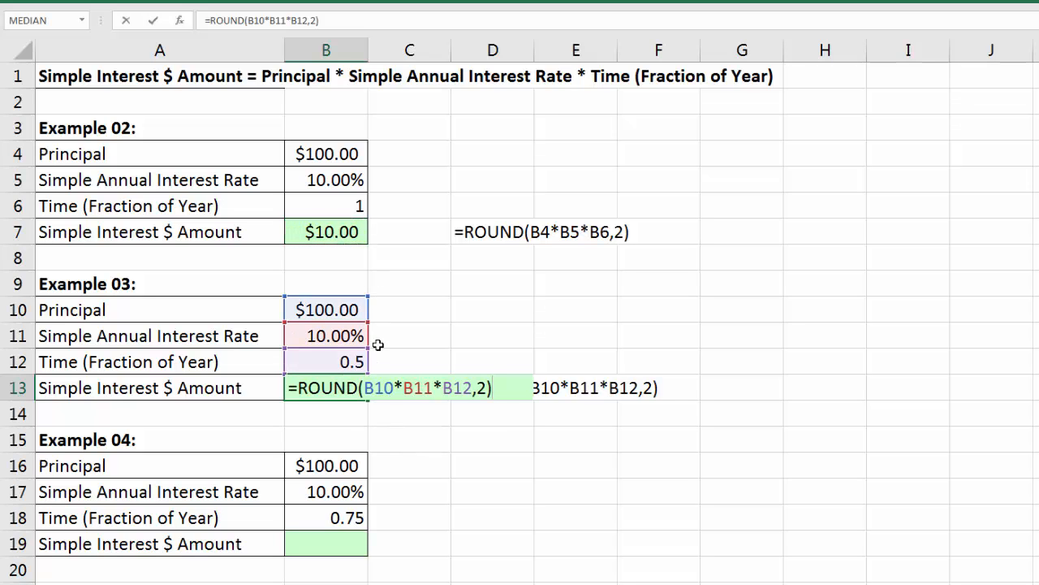
{"action": "key", "text": "Escape"}
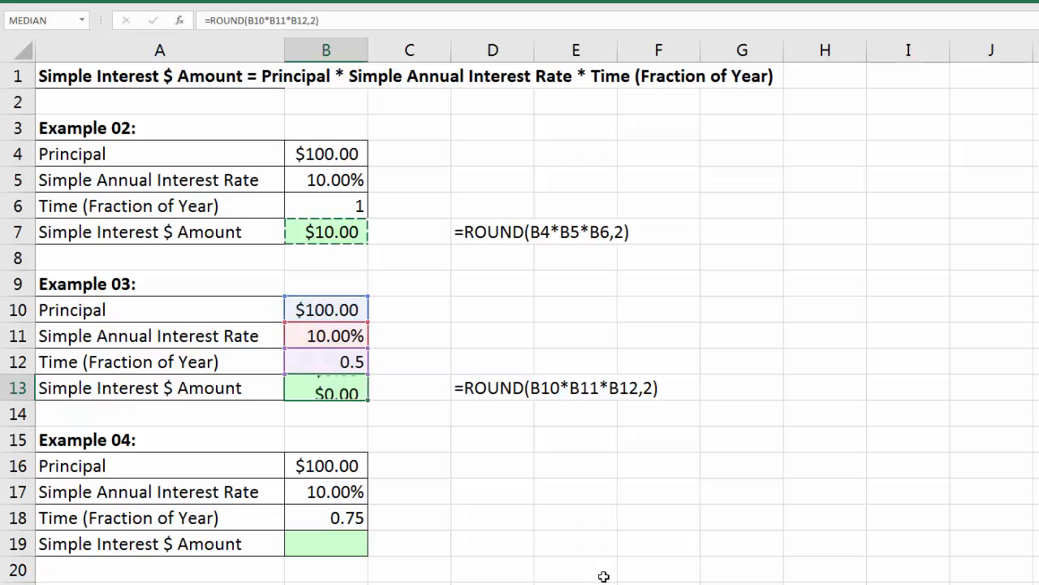
{"action": "key", "text": "Return"}
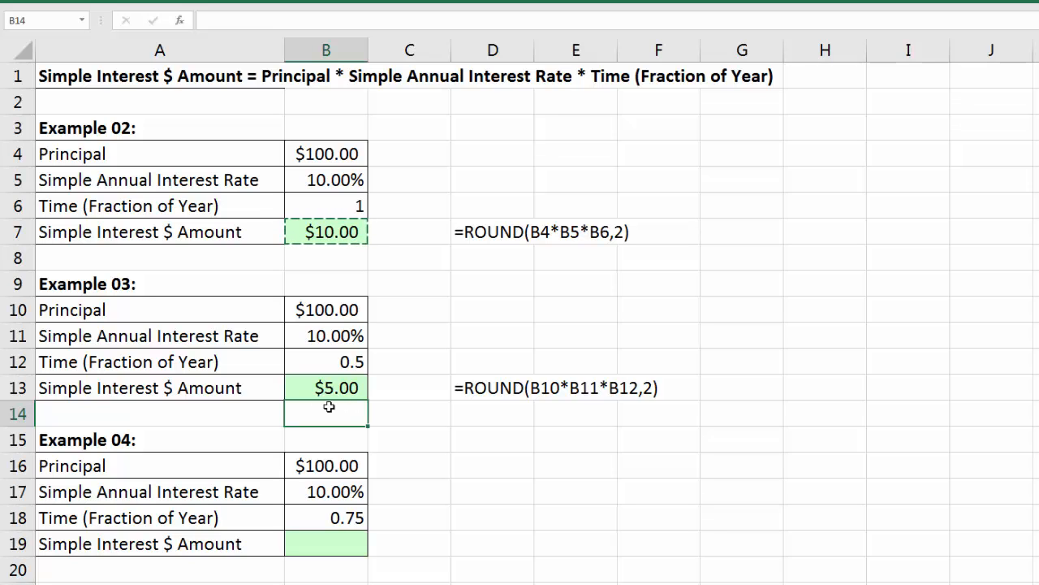
{"action": "left_click", "coordinate": [346, 546]}
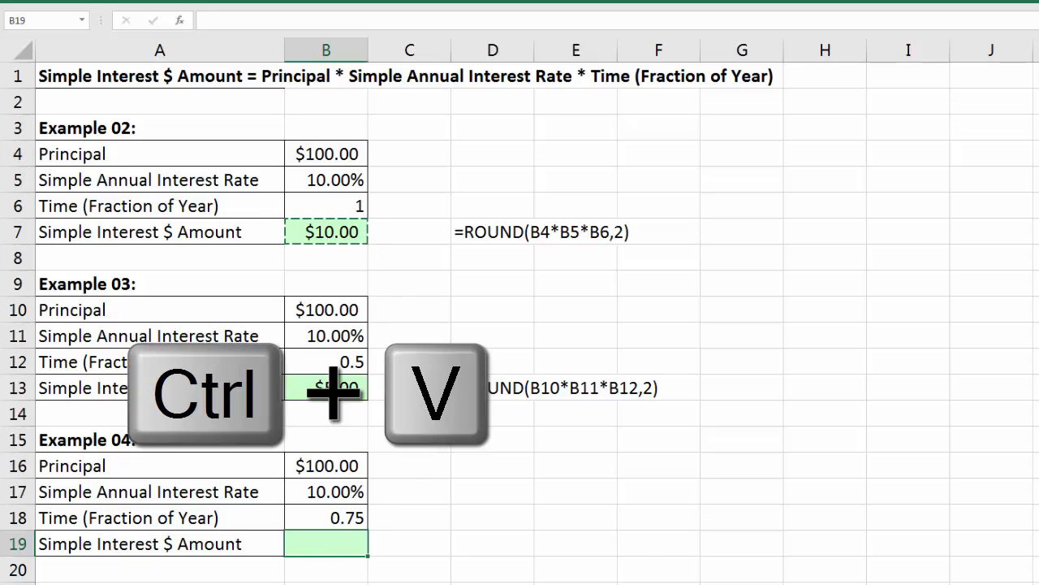
{"action": "key", "text": "ctrl+v"}
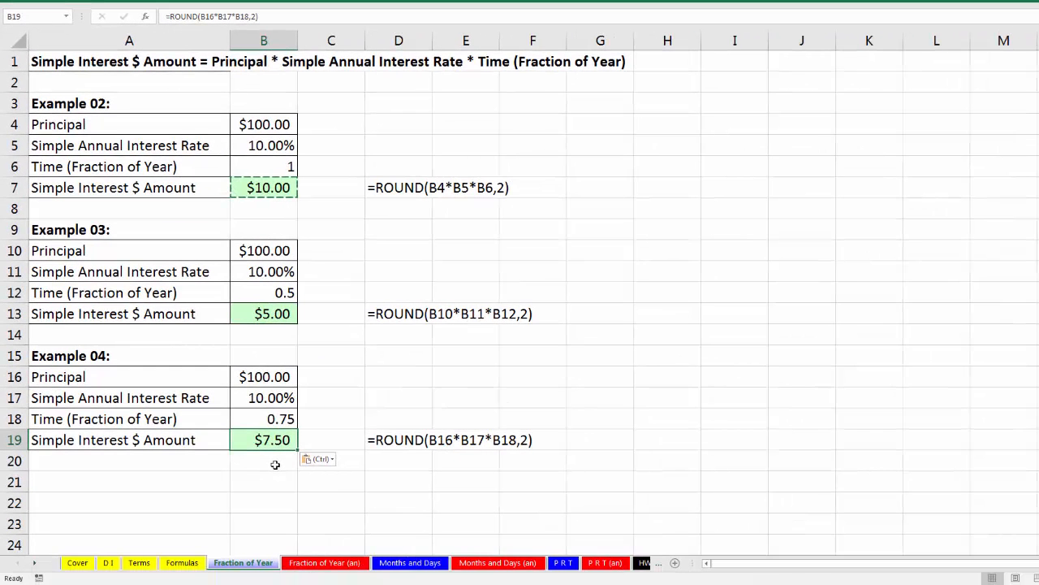
{"action": "left_click", "coordinate": [255, 167]}
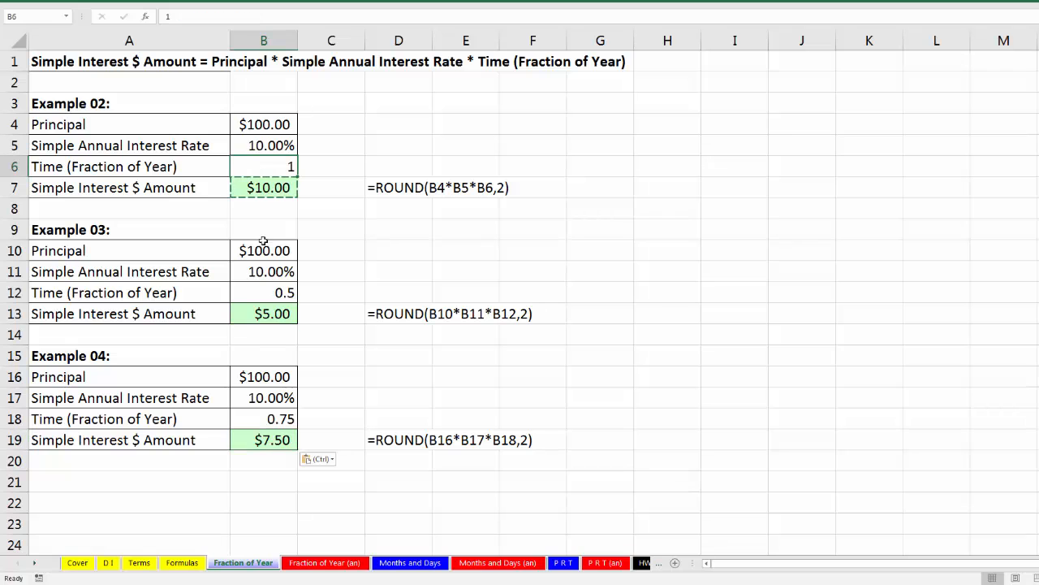
{"action": "left_click", "coordinate": [278, 294]}
{"action": "left_click", "coordinate": [254, 428]}
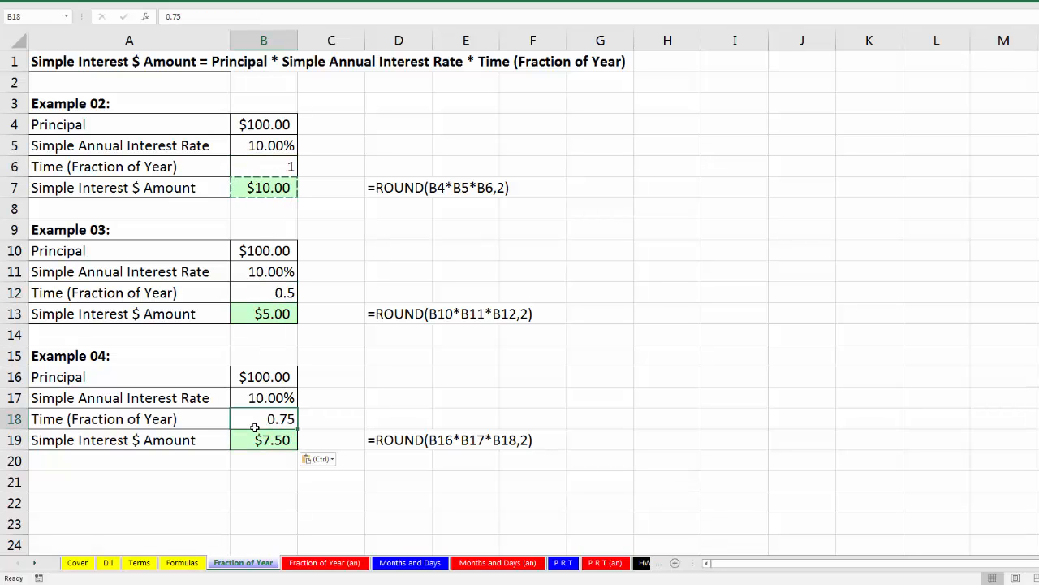
Open the Months and Days sheet and examine Example 05's principal, annual simple interest rate and time in months
{"action": "left_click", "coordinate": [406, 562]}
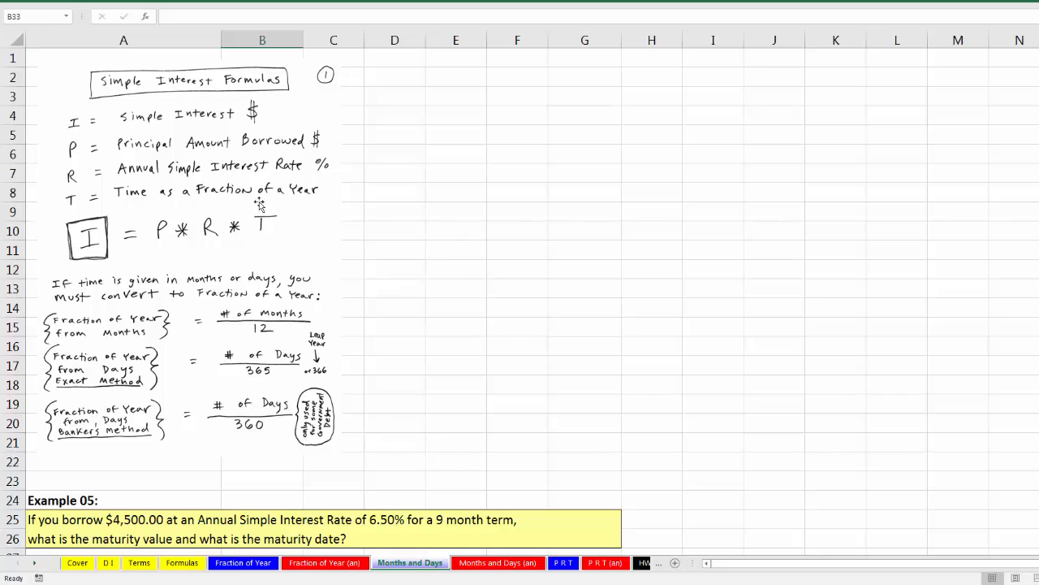
{"action": "scroll", "coordinate": [704, 365], "scroll_direction": "down", "scroll_amount": 6}
{"action": "scroll", "coordinate": [708, 381], "scroll_direction": "down", "scroll_amount": 2}
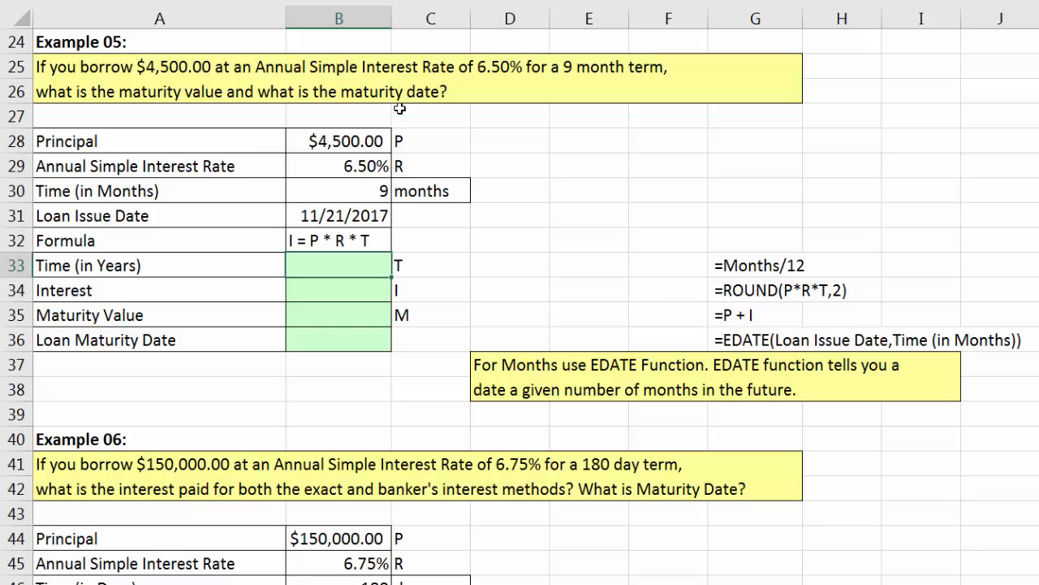
{"action": "left_click_drag", "start_coordinate": [232, 145], "coordinate": [220, 237]}
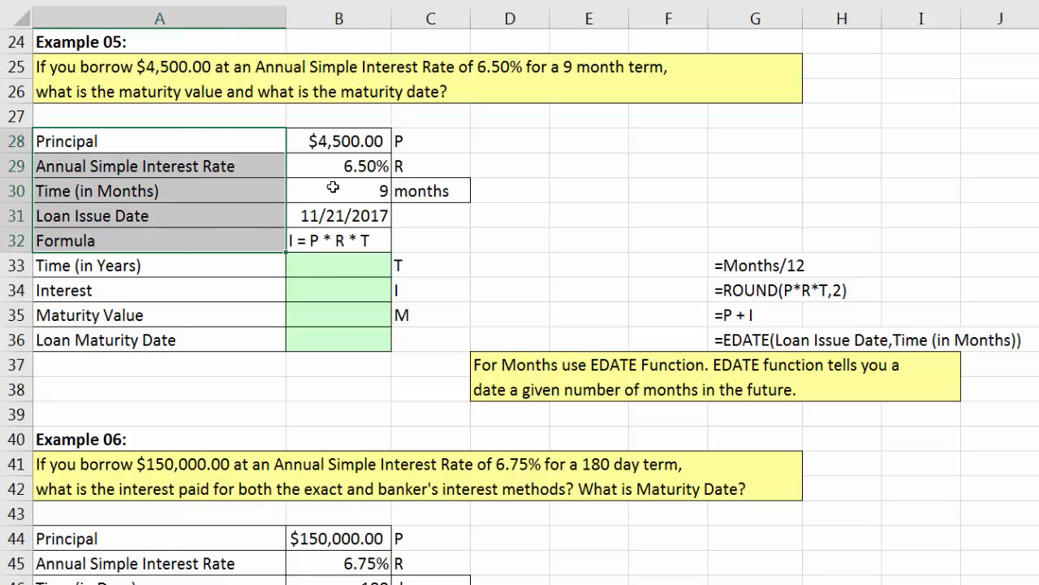
{"action": "left_click", "coordinate": [348, 147]}
{"action": "left_click", "coordinate": [348, 166]}
{"action": "left_click", "coordinate": [348, 194]}
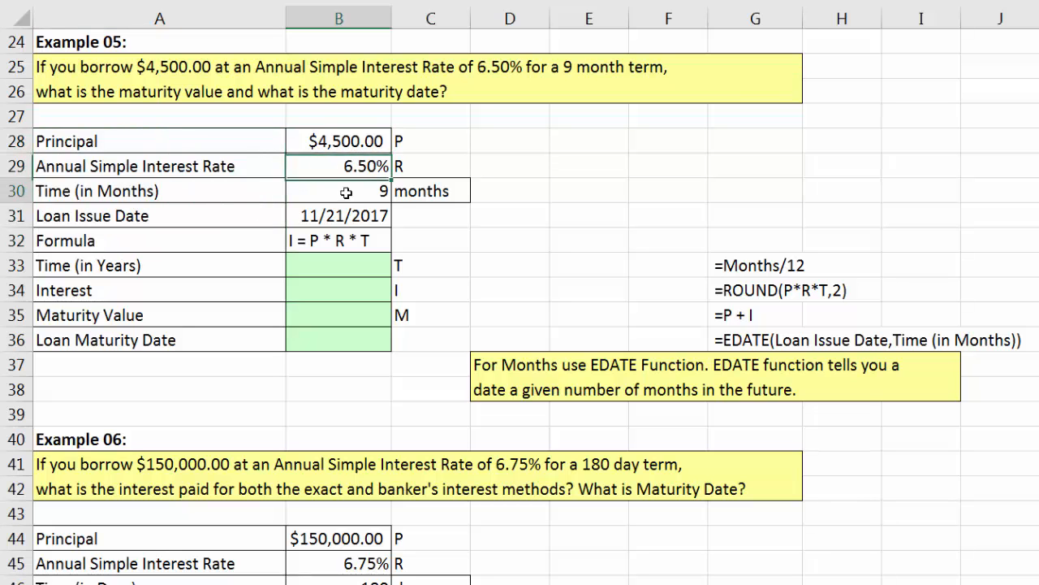
{"action": "left_click", "coordinate": [331, 141]}
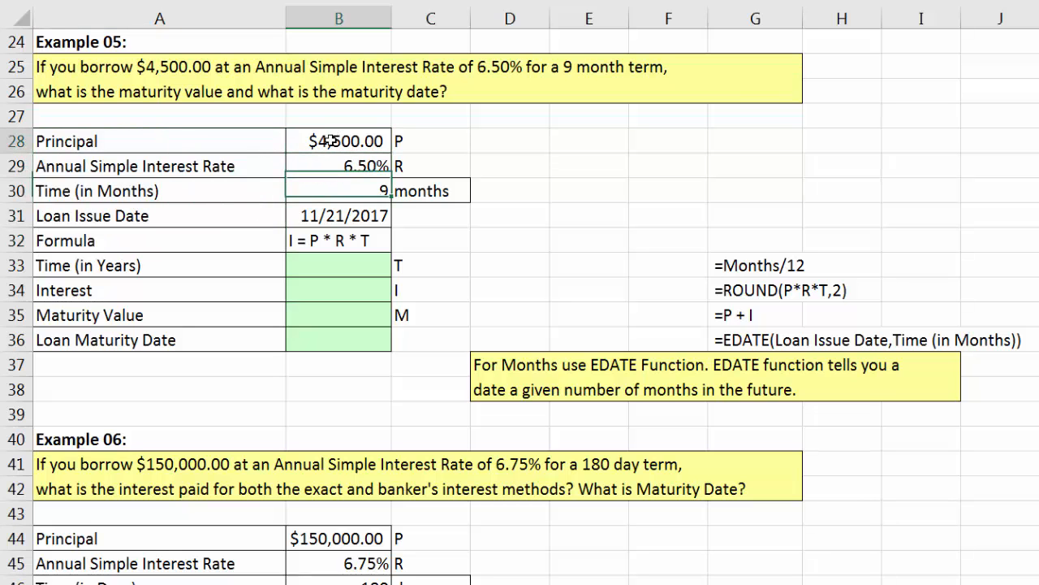
{"action": "left_click", "coordinate": [330, 170]}
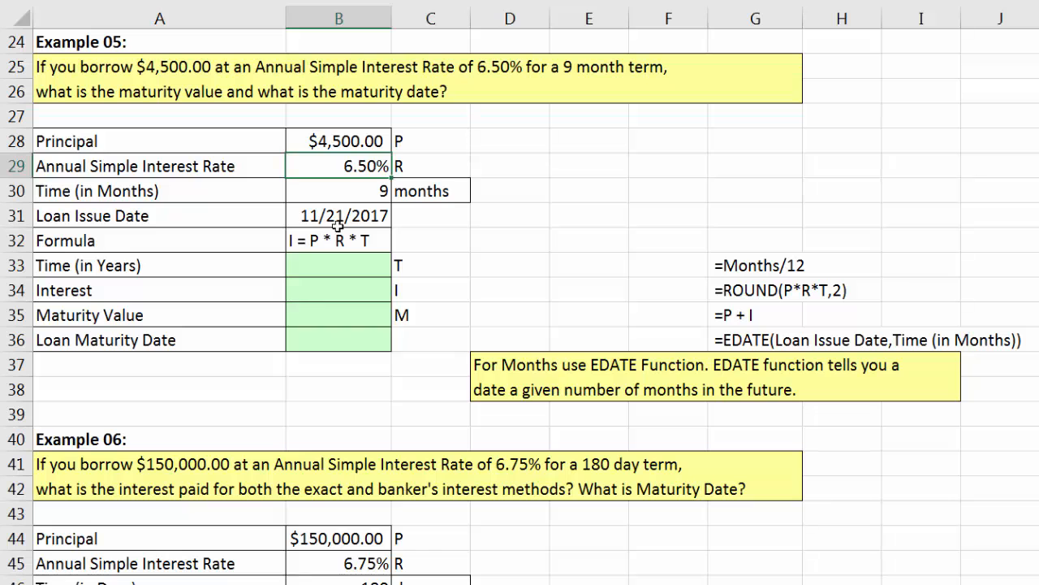
{"action": "left_click", "coordinate": [349, 193]}
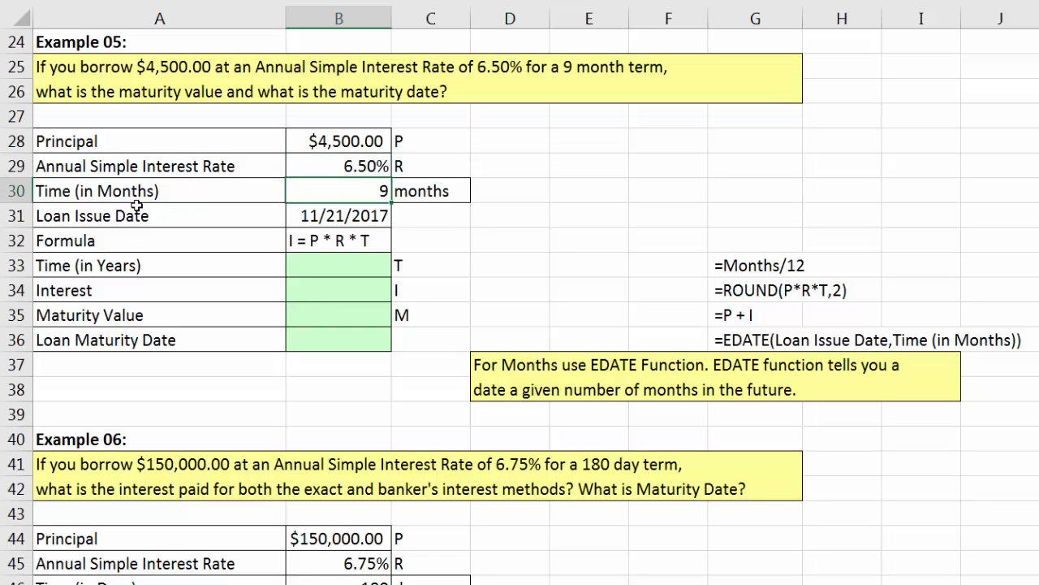
{"action": "left_click", "coordinate": [449, 194]}
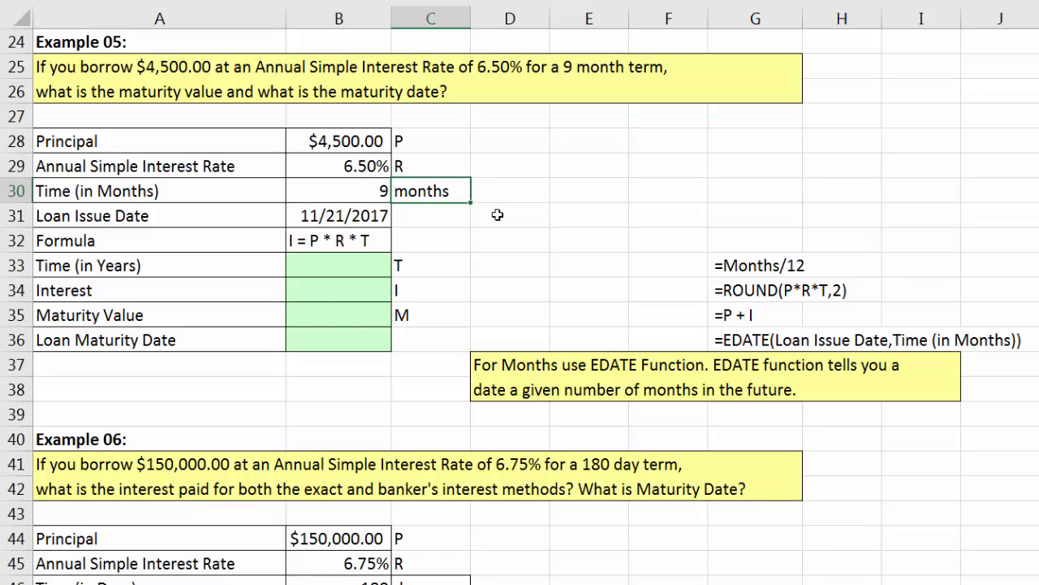
{"action": "left_click", "coordinate": [355, 192]}
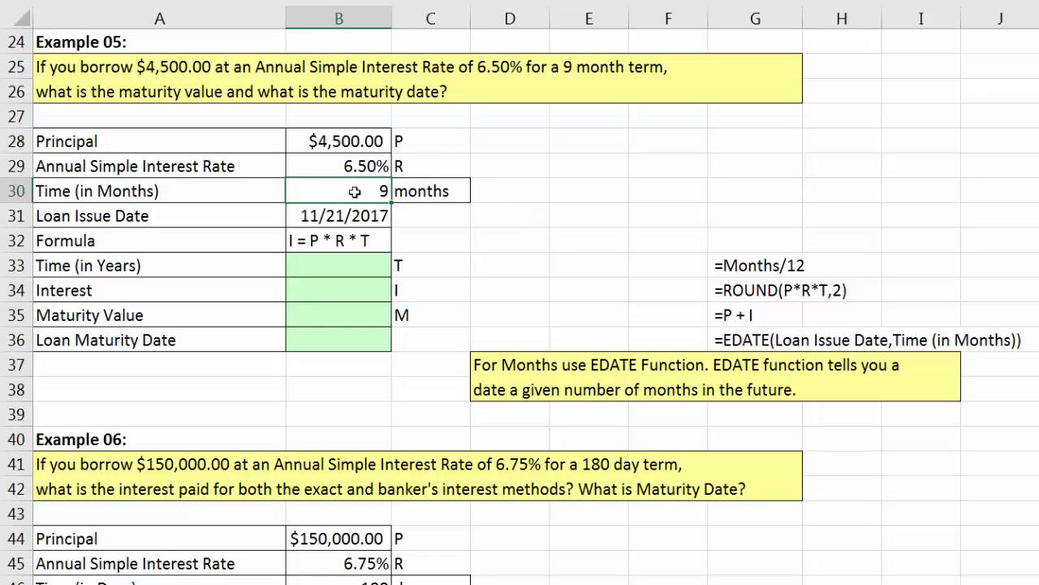
Calculate Example 05's time in years in B33 by dividing the months by 12 with =B30/12
{"action": "left_click", "coordinate": [335, 215]}
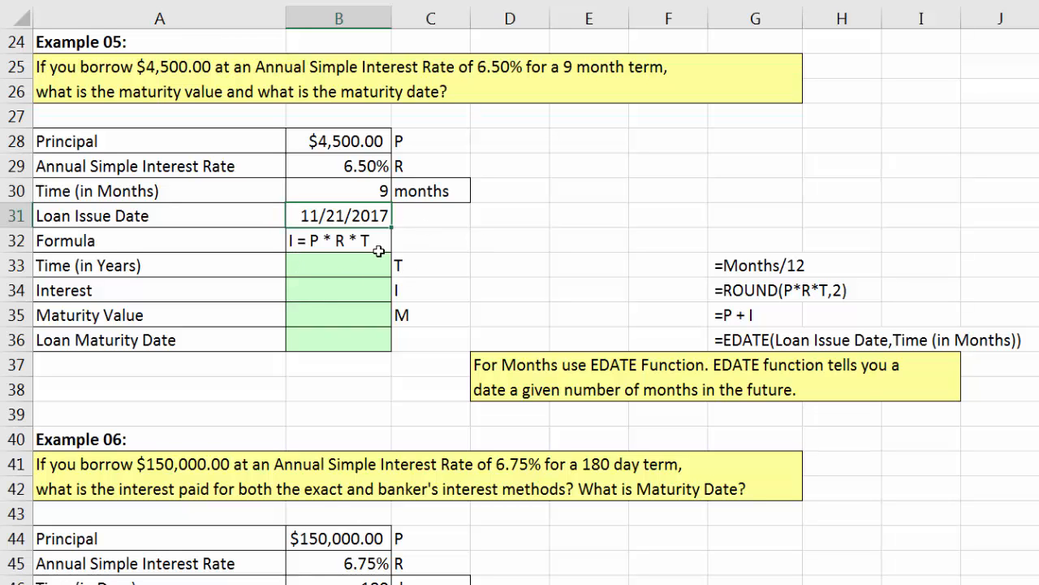
{"action": "left_click", "coordinate": [321, 271]}
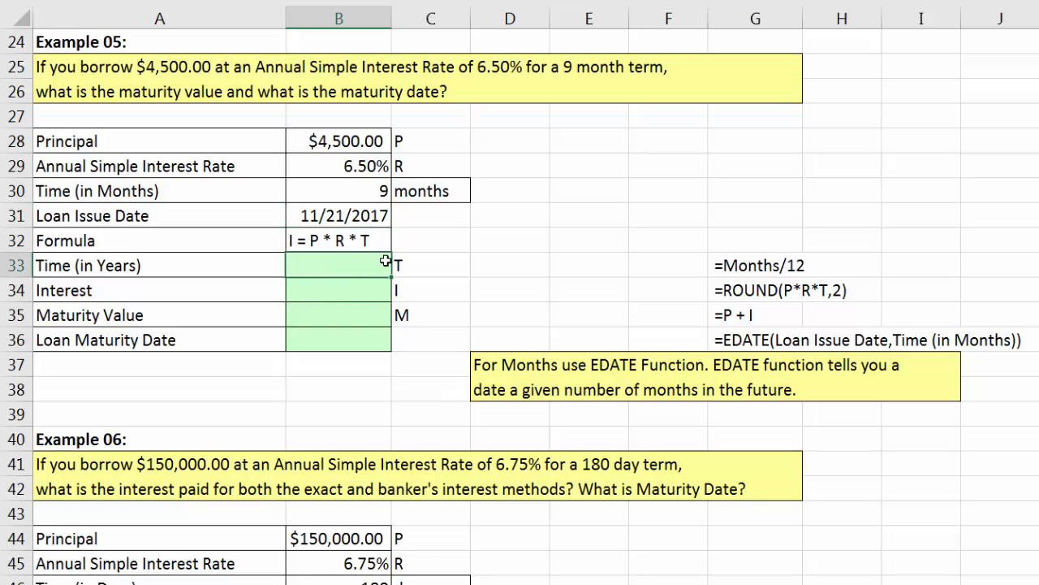
{"action": "left_click", "coordinate": [360, 196]}
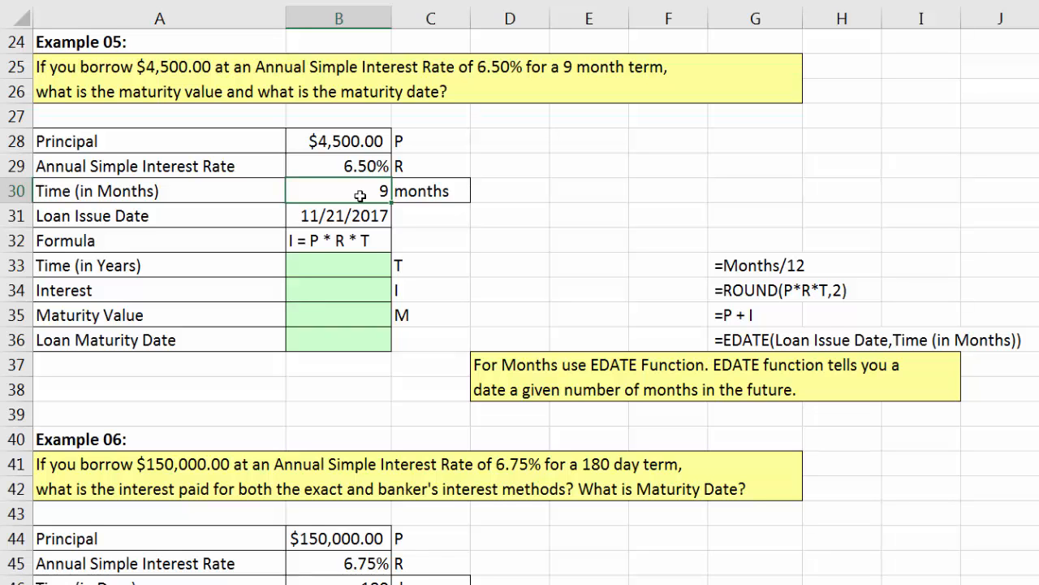
{"action": "left_click", "coordinate": [364, 264]}
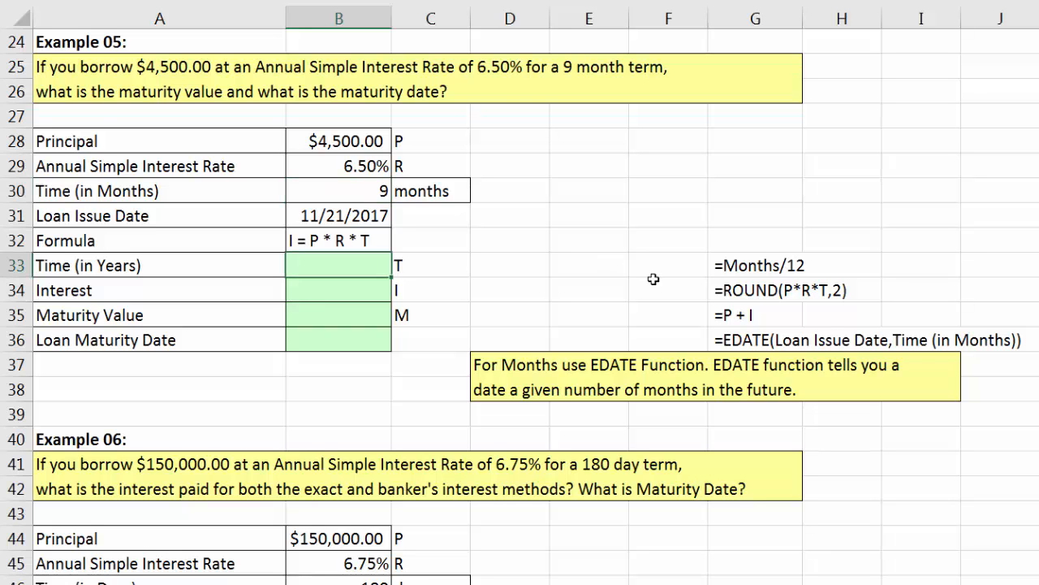
{"action": "type", "text": "="}
{"action": "key", "text": "Up"}
{"action": "key", "text": "Up"}
{"action": "key", "text": "Up"}
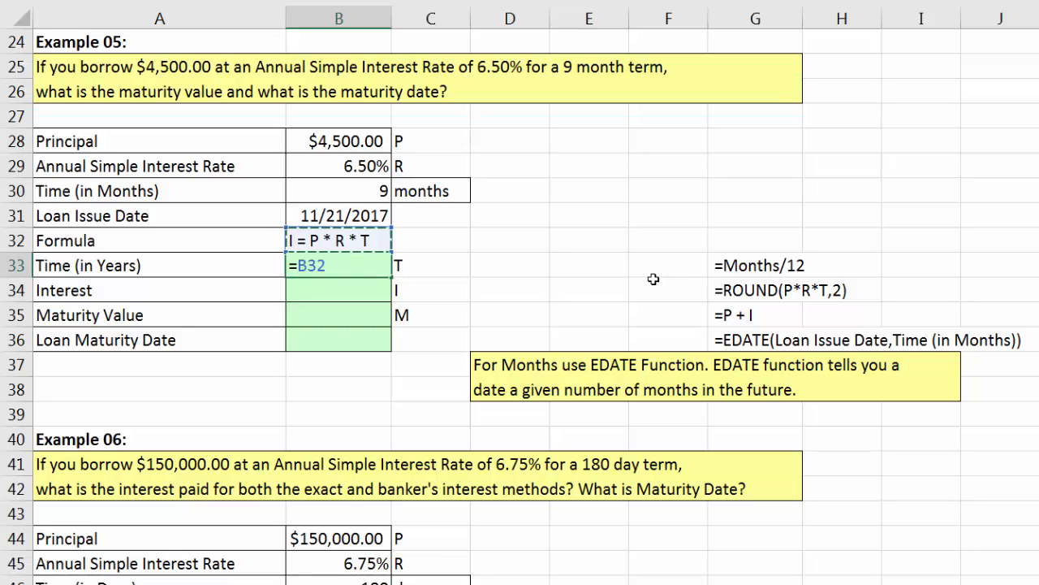
{"action": "type", "text": "/"}
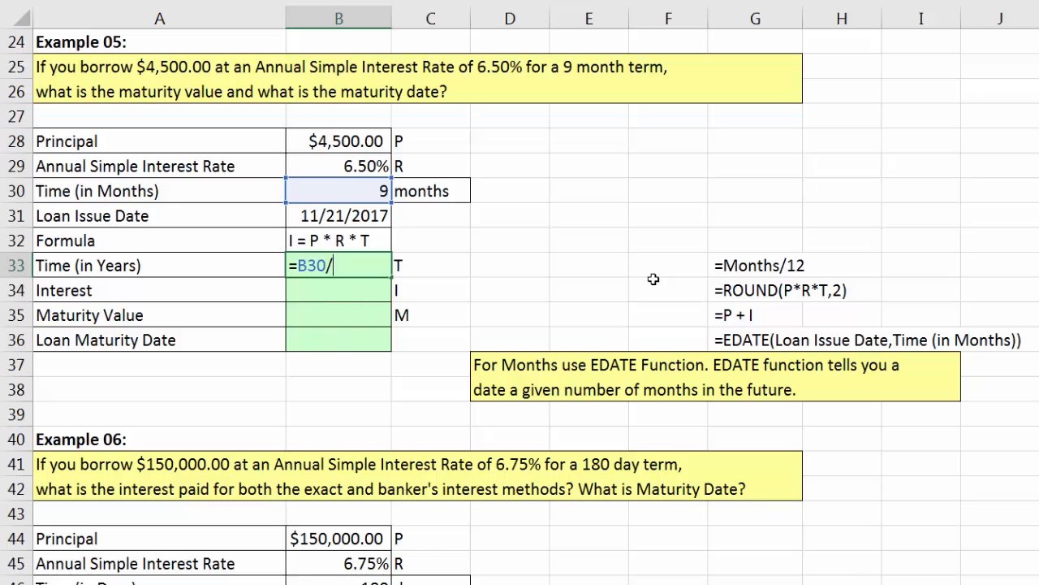
{"action": "type", "text": "12"}
{"action": "key", "text": "Return"}
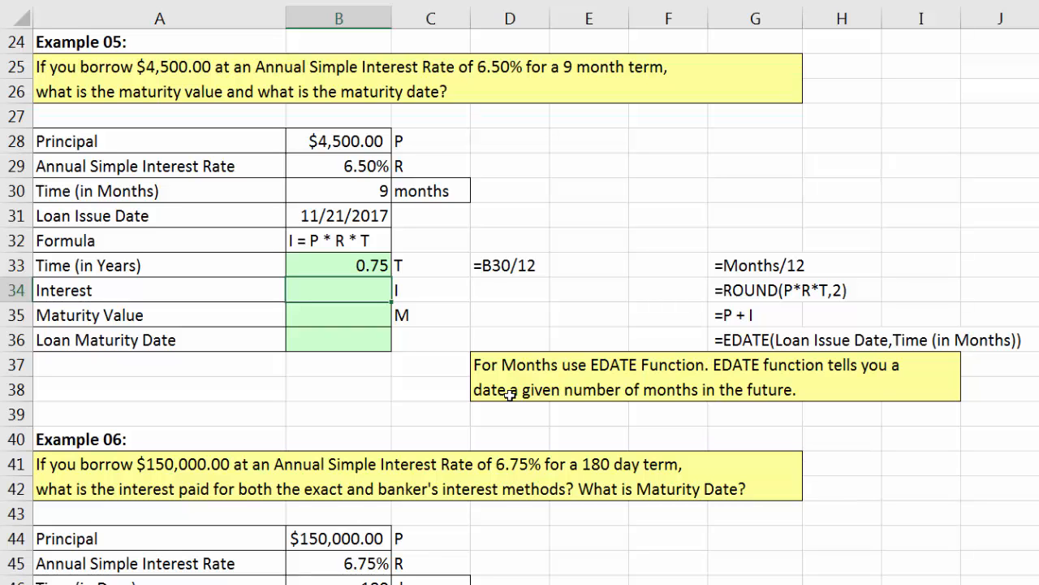
Calculate Example 05's interest in B34 with =ROUND(B28*B29*B33,2)
{"action": "type", "text": "=round"}
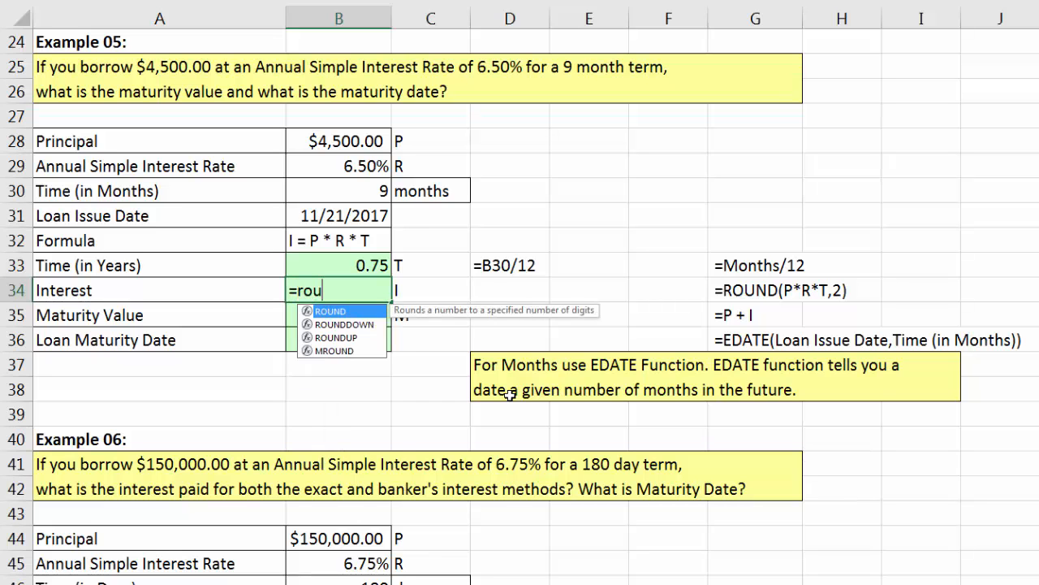
{"action": "key", "text": "Tab"}
{"action": "key", "text": "Up"}
{"action": "key", "text": "Up"}
{"action": "key", "text": "Up"}
{"action": "key", "text": "Up"}
{"action": "key", "text": "Up"}
{"action": "key", "text": "Up"}
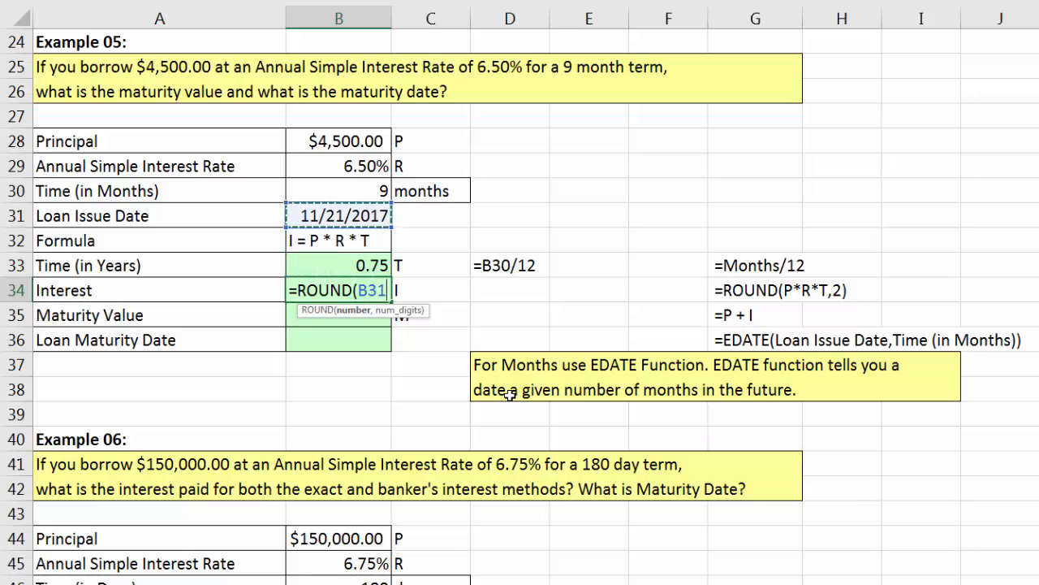
{"action": "type", "text": "*"}
{"action": "key", "text": "Up"}
{"action": "key", "text": "Up"}
{"action": "key", "text": "Up"}
{"action": "key", "text": "Up"}
{"action": "key", "text": "Up"}
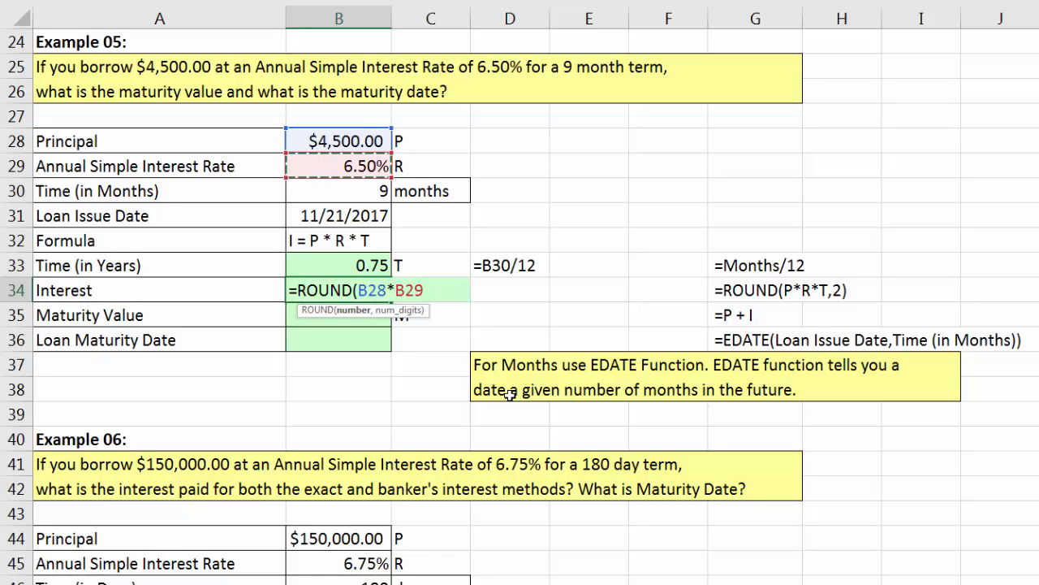
{"action": "type", "text": "*"}
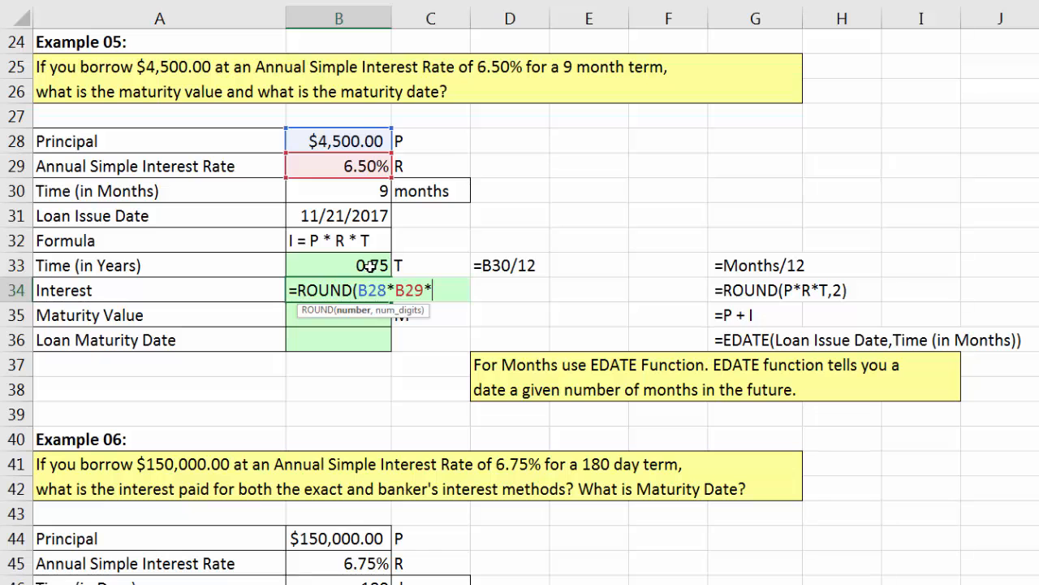
{"action": "key", "text": "Up"}
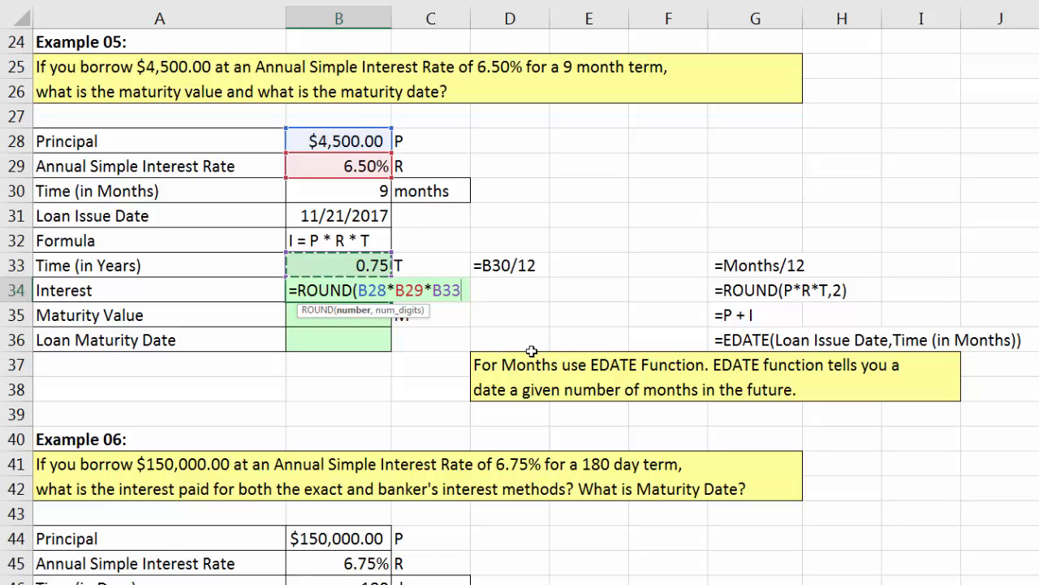
{"action": "type", "text": ",2)"}
{"action": "key", "text": "Return"}
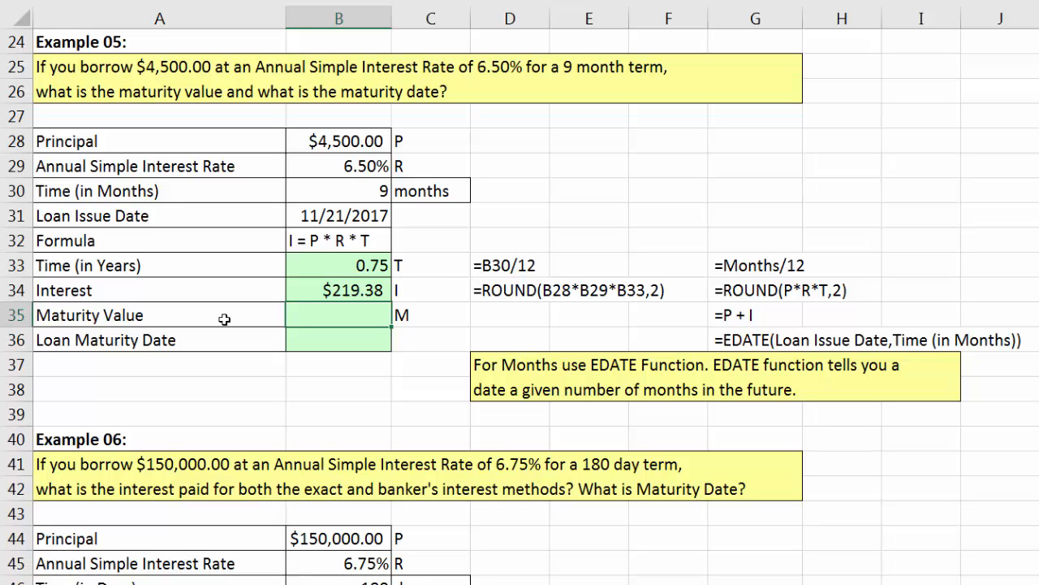
Calculate Example 05's maturity value in B35 by adding principal and interest with =B28+B34
{"action": "left_click", "coordinate": [346, 199]}
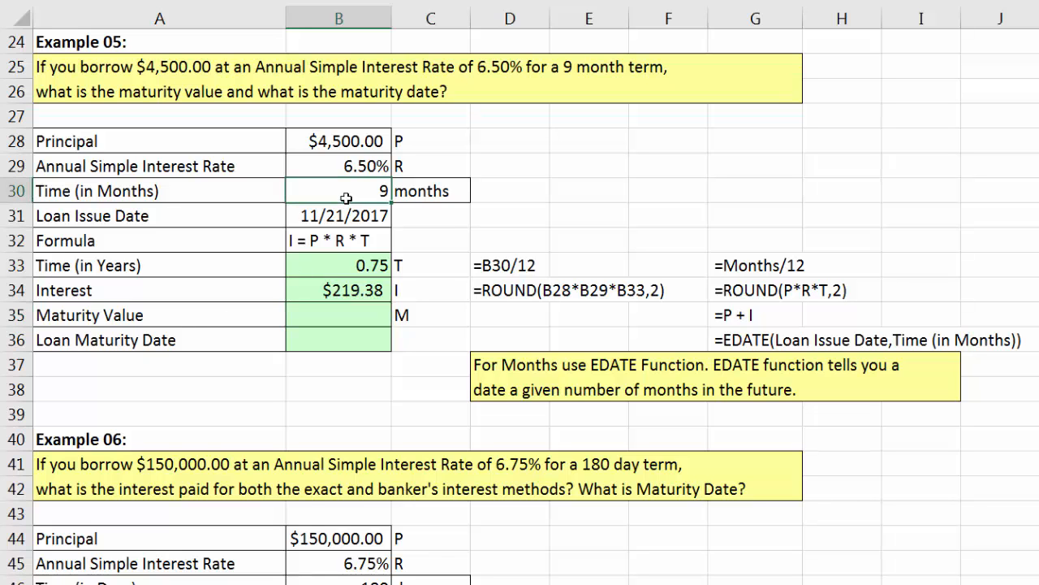
{"action": "left_click", "coordinate": [346, 215]}
{"action": "left_click", "coordinate": [355, 313]}
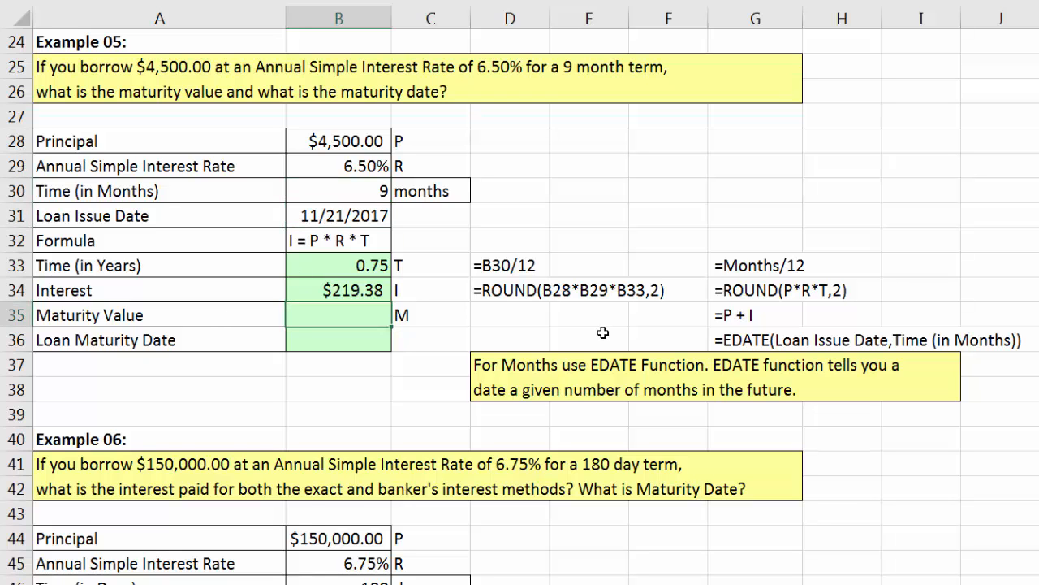
{"action": "type", "text": "="}
{"action": "key", "text": "Up"}
{"action": "key", "text": "Up"}
{"action": "key", "text": "Up"}
{"action": "key", "text": "Up"}
{"action": "key", "text": "Up"}
{"action": "key", "text": "Up"}
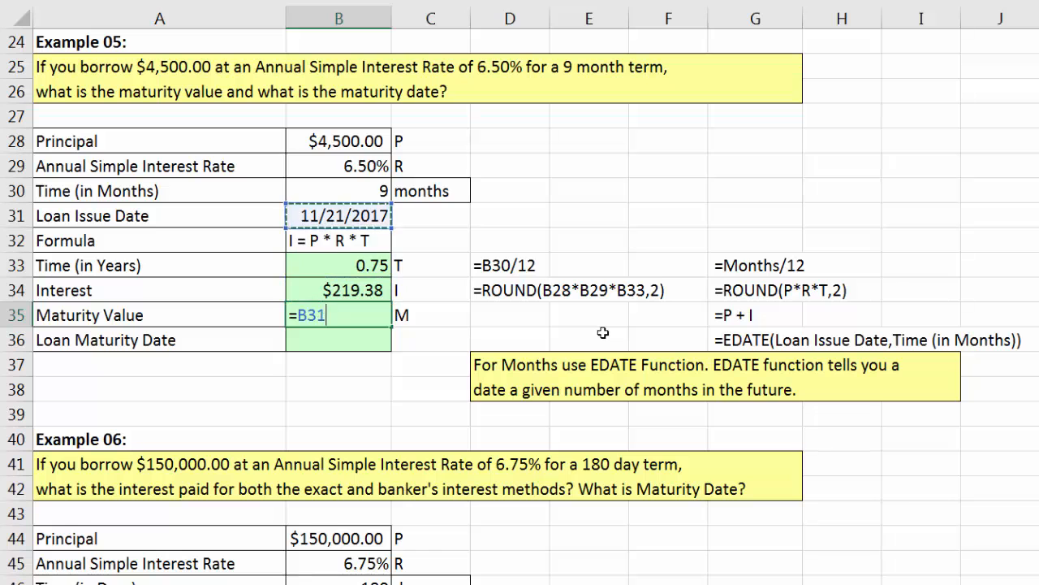
{"action": "key", "text": "Up"}
{"action": "type", "text": "+"}
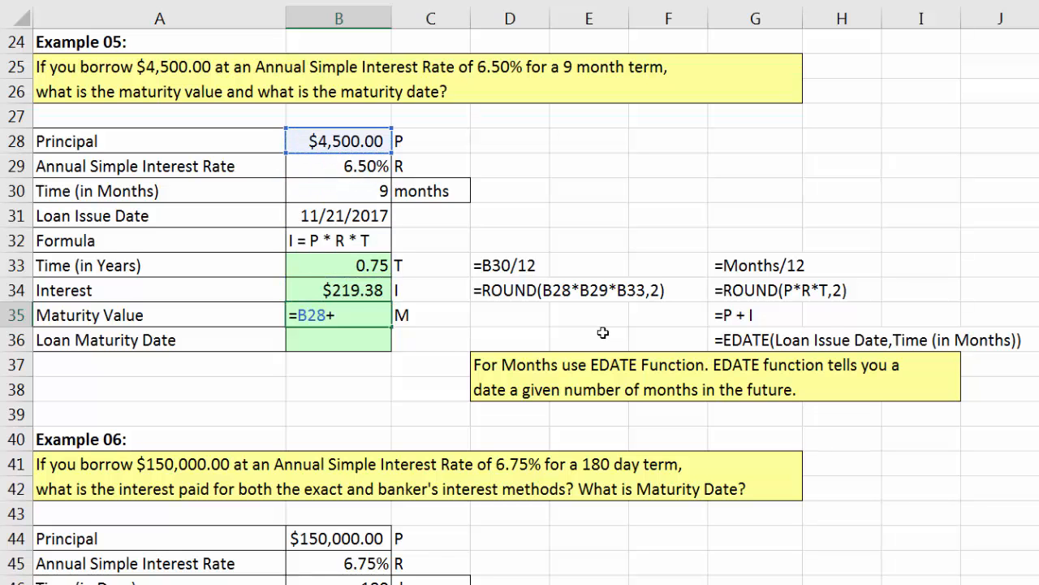
{"action": "key", "text": "Up"}
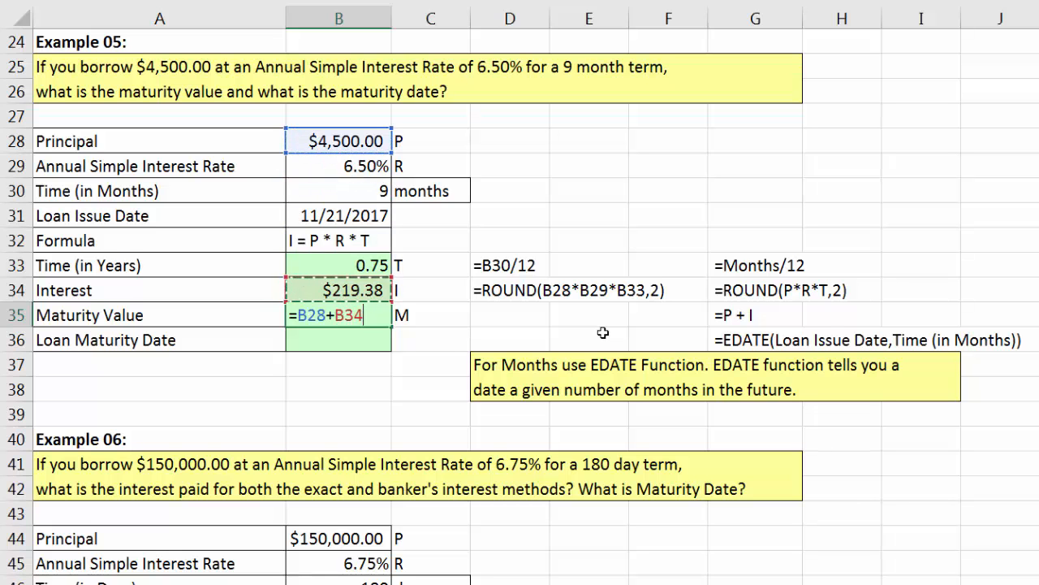
{"action": "key", "text": "Return"}
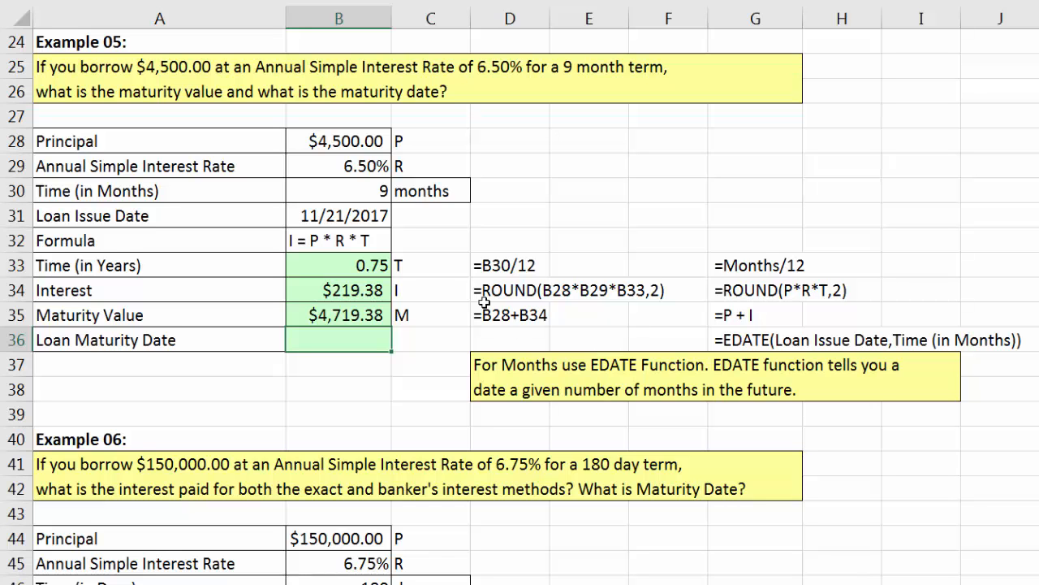
Calculate Example 05's loan maturity date in B36 from the issue date and months with =EDATE(B31,B30)
{"action": "left_click", "coordinate": [358, 217]}
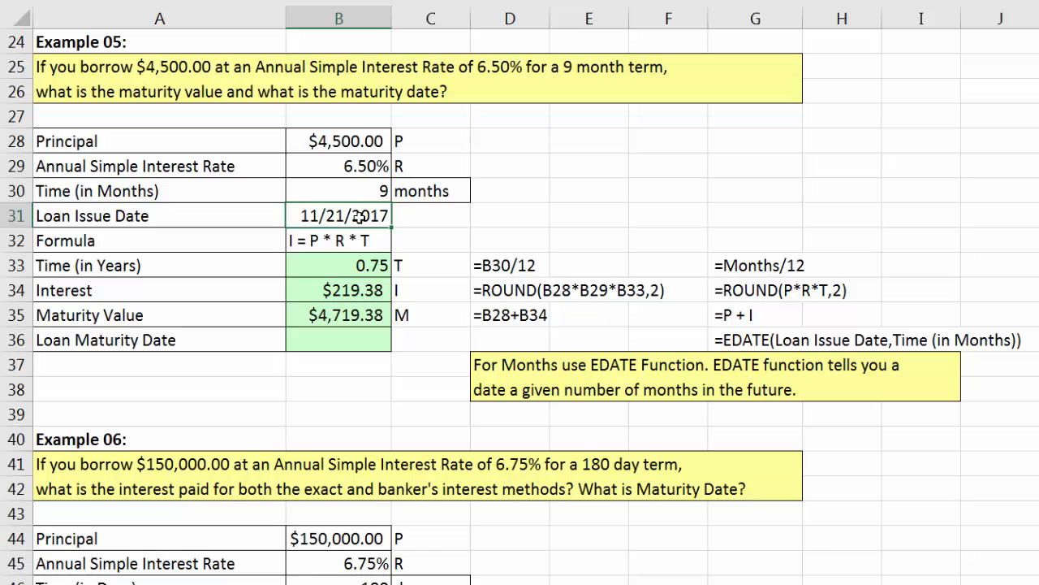
{"action": "left_click", "coordinate": [360, 199]}
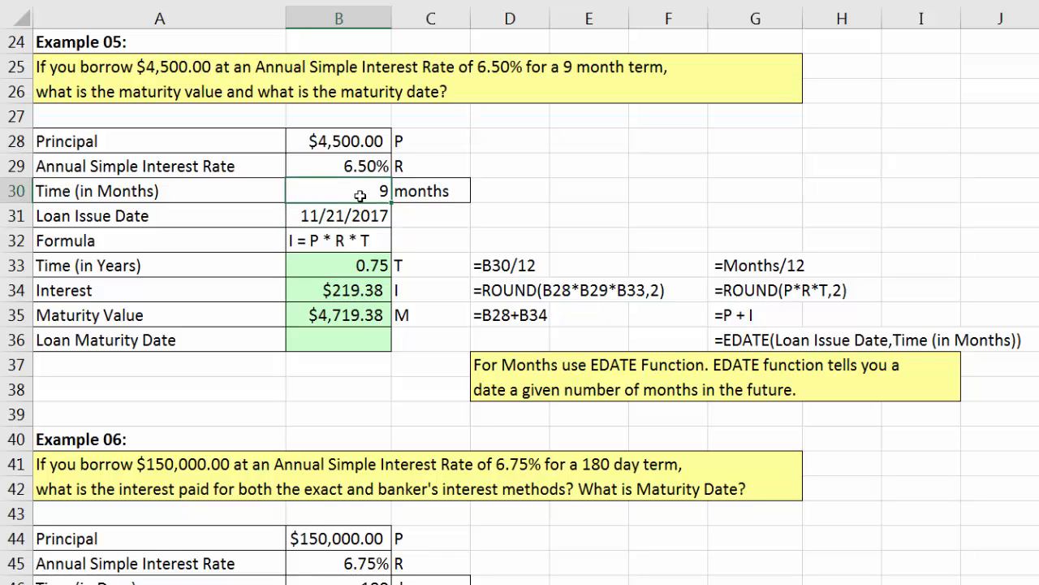
{"action": "left_click", "coordinate": [377, 332]}
{"action": "type", "text": "=ed"}
{"action": "key", "text": "Tab"}
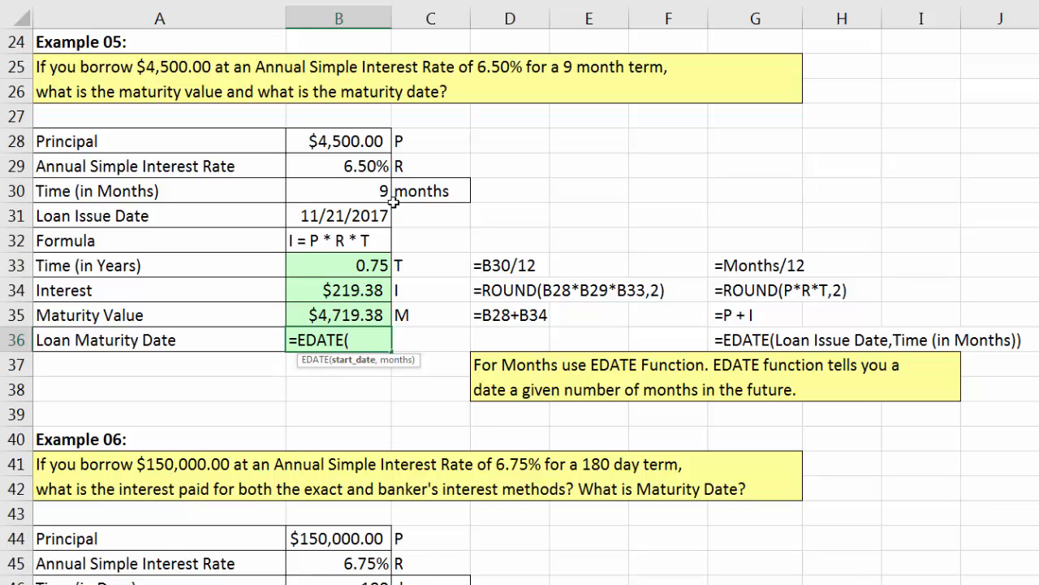
{"action": "left_click", "coordinate": [363, 217]}
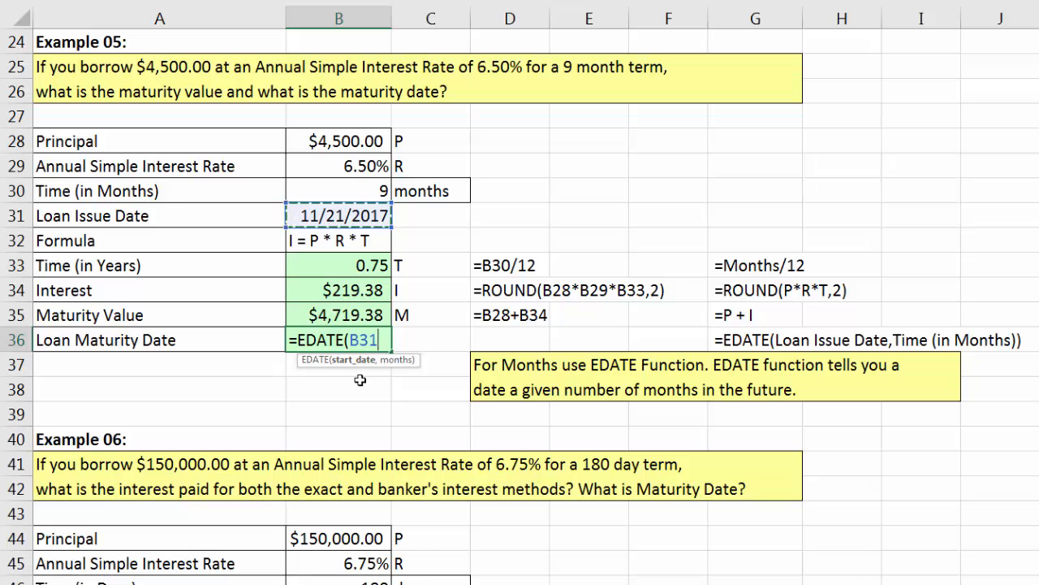
{"action": "type", "text": ","}
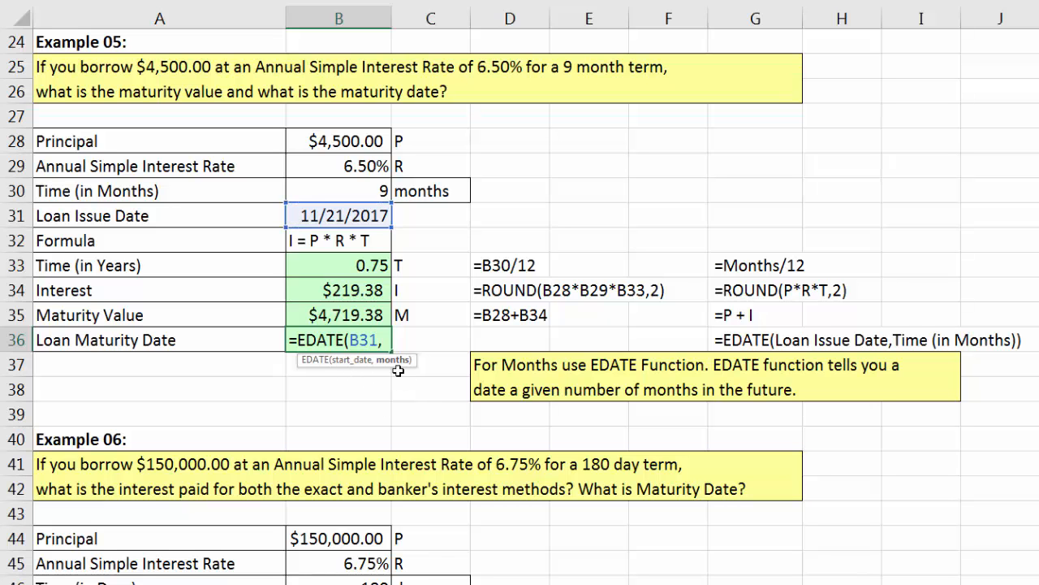
{"action": "left_click", "coordinate": [344, 198]}
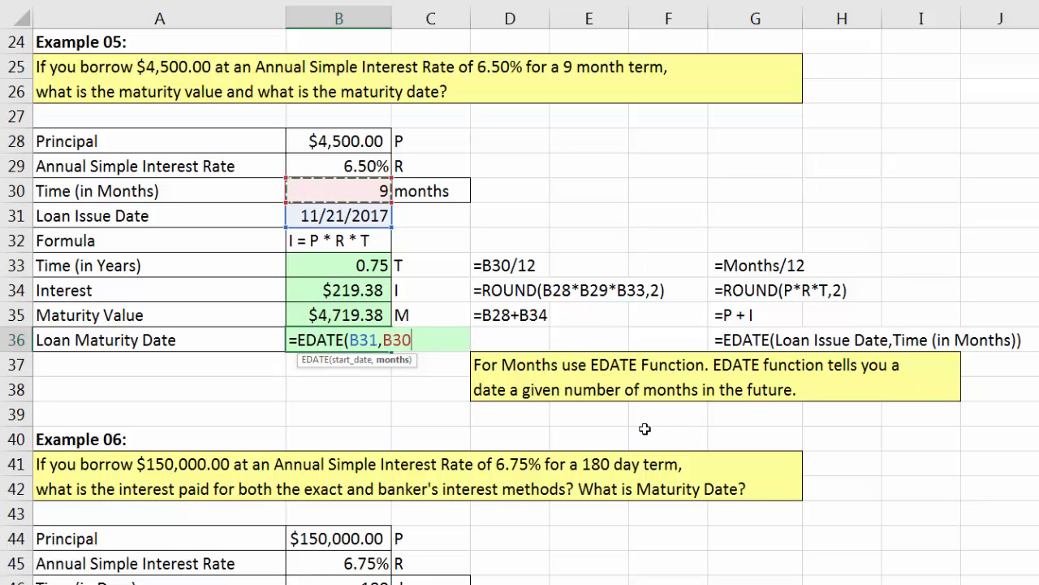
{"action": "type", "text": ")"}
{"action": "key", "text": "Return"}
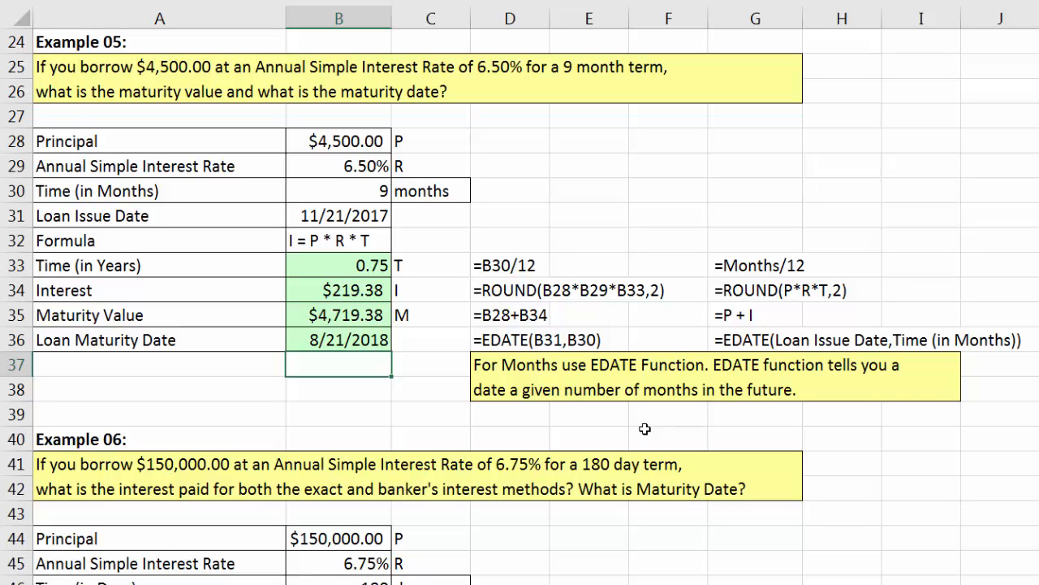
Try a term of 6 months in B30 to test Example 05's formulas, and undo the change
{"action": "left_click", "coordinate": [344, 190]}
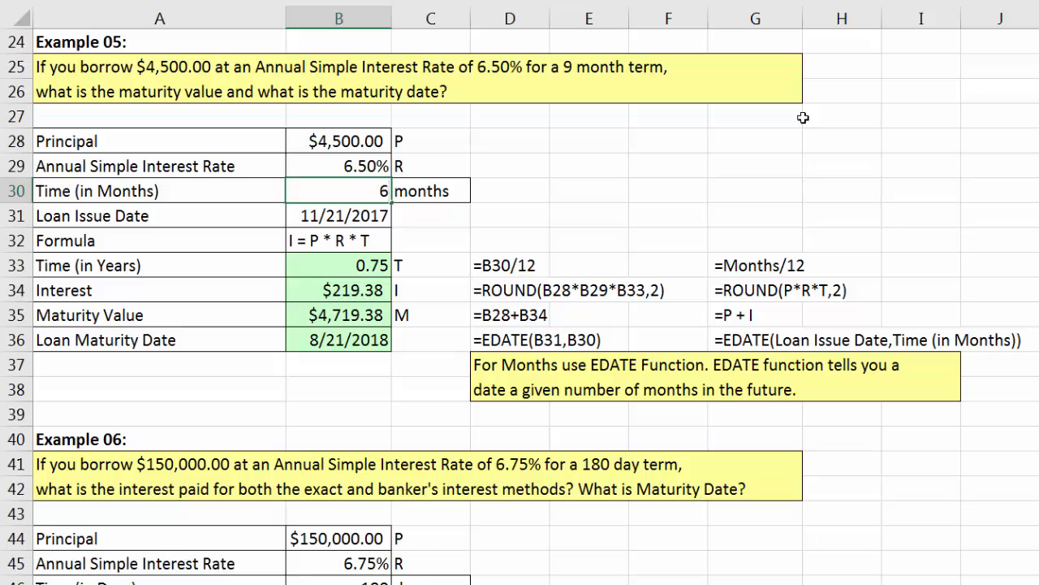
{"action": "key", "text": "Return"}
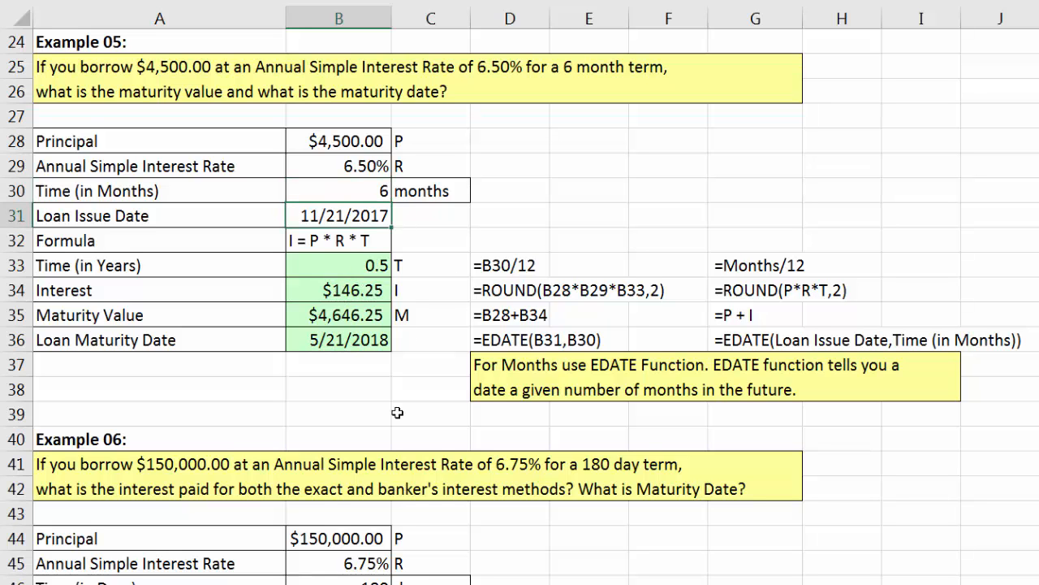
{"action": "key", "text": "ctrl+z"}
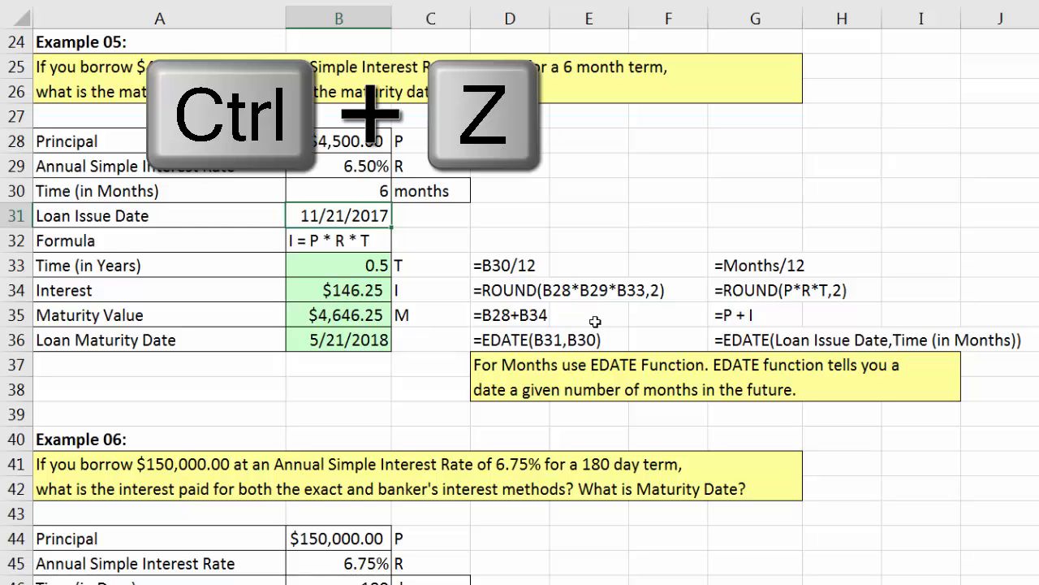
{"action": "key", "text": "ctrl+z"}
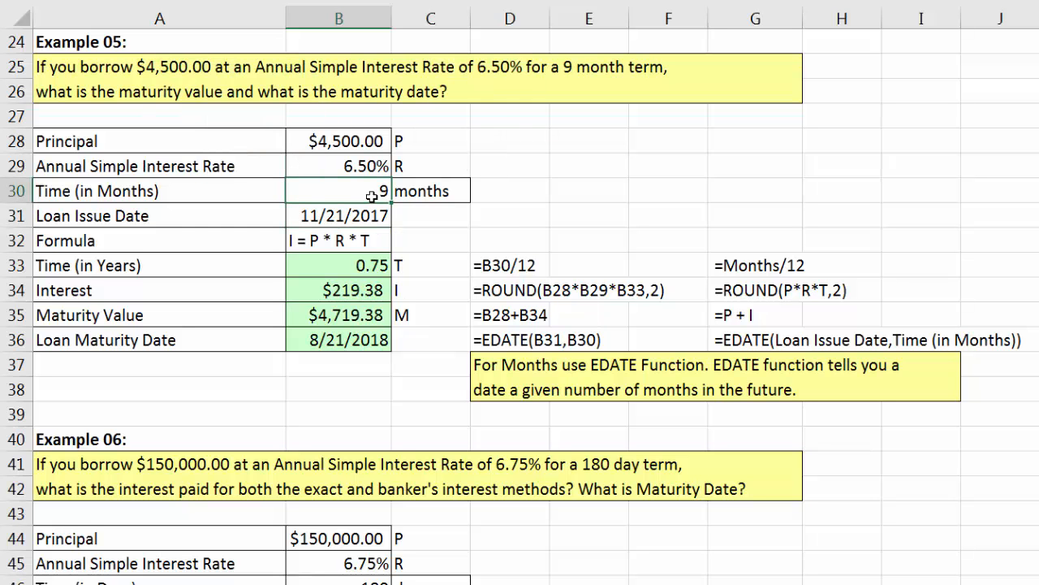
Examine Example 06's principal, annual simple interest rate, time in days and loan issue date
{"action": "scroll", "coordinate": [591, 401], "scroll_direction": "down", "scroll_amount": 4}
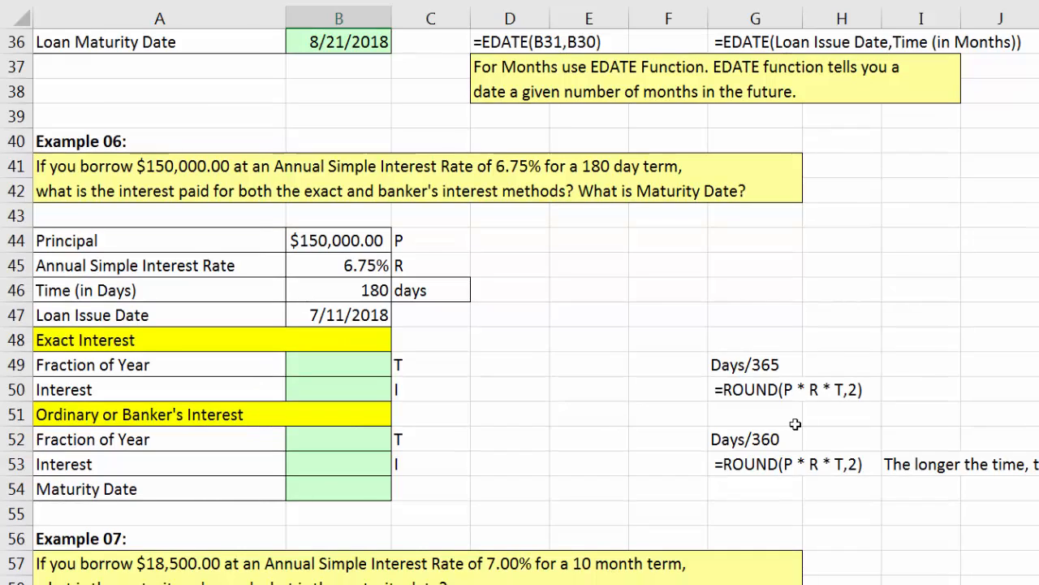
{"action": "scroll", "coordinate": [852, 445], "scroll_direction": "down", "scroll_amount": 1}
{"action": "scroll", "coordinate": [370, 230], "scroll_direction": "down", "scroll_amount": 1}
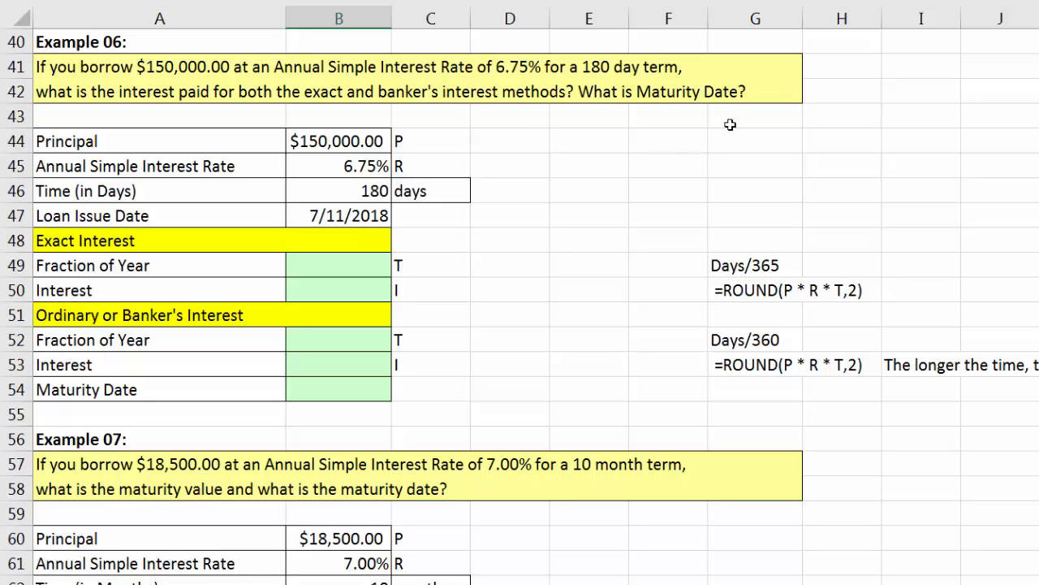
{"action": "left_click", "coordinate": [329, 143]}
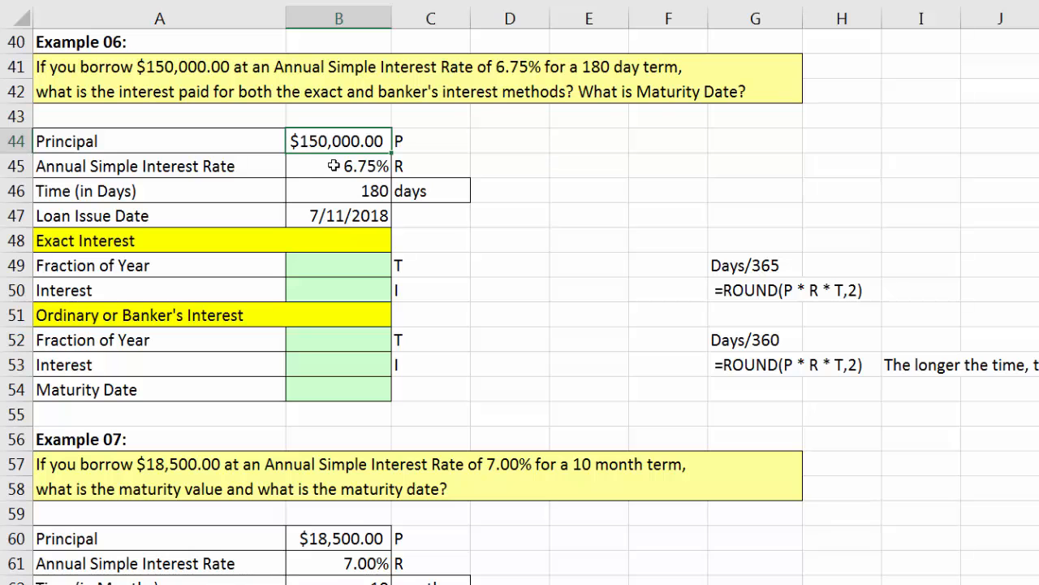
{"action": "left_click", "coordinate": [329, 167]}
{"action": "left_click", "coordinate": [351, 193]}
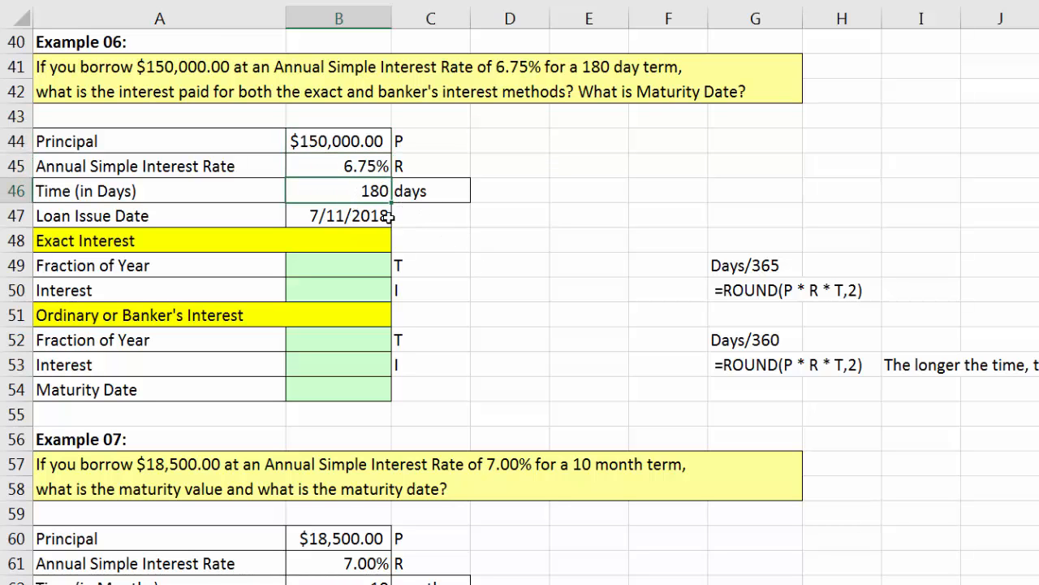
{"action": "left_click", "coordinate": [358, 225]}
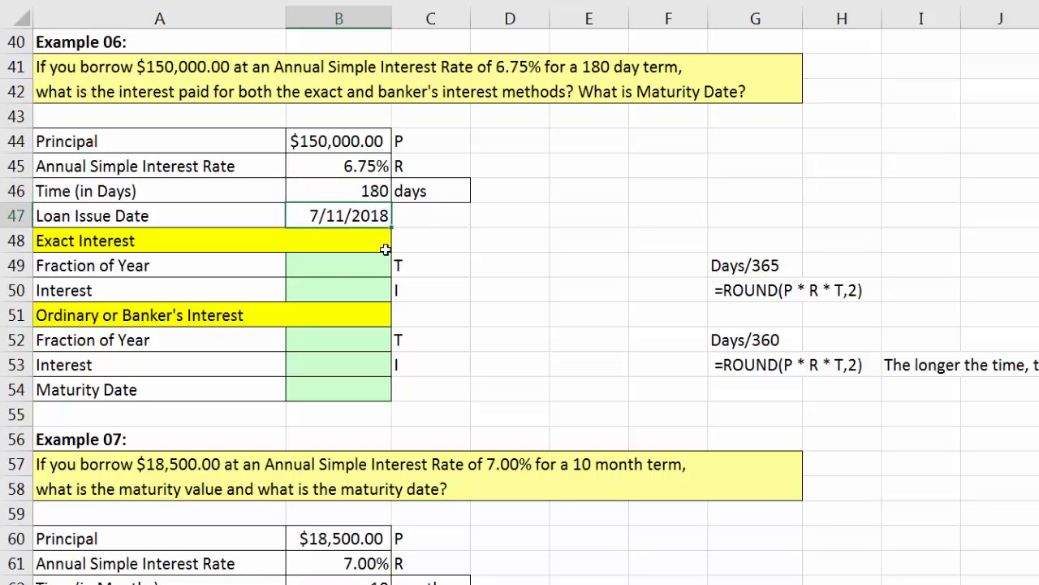
Calculate Example 06's exact-interest fraction of year in B49 by dividing the days by 365 with =B46/365
{"action": "left_click", "coordinate": [355, 271]}
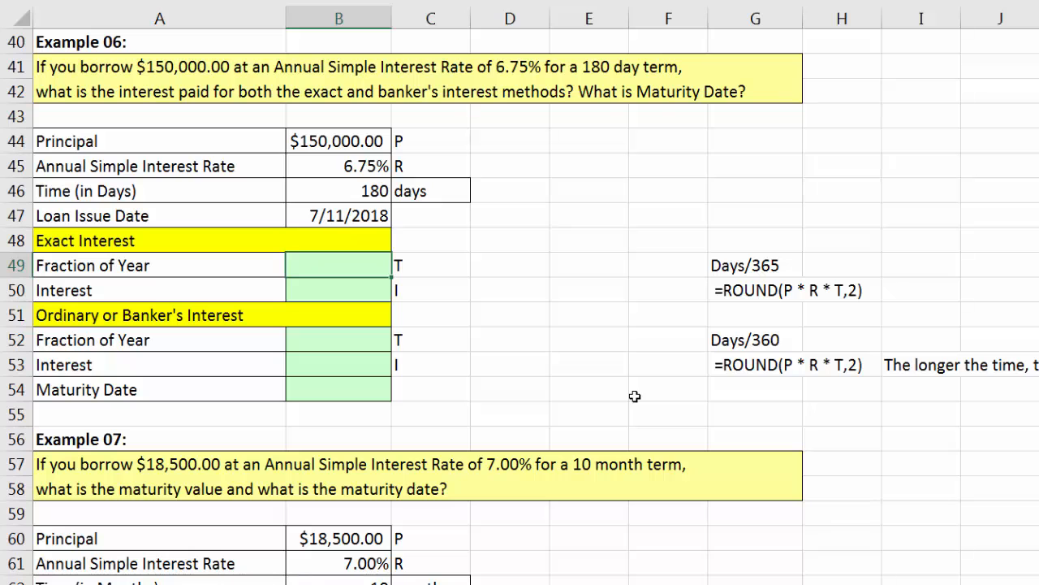
{"action": "type", "text": "="}
{"action": "key", "text": "Up"}
{"action": "key", "text": "Up"}
{"action": "key", "text": "Up"}
{"action": "type", "text": "/365"}
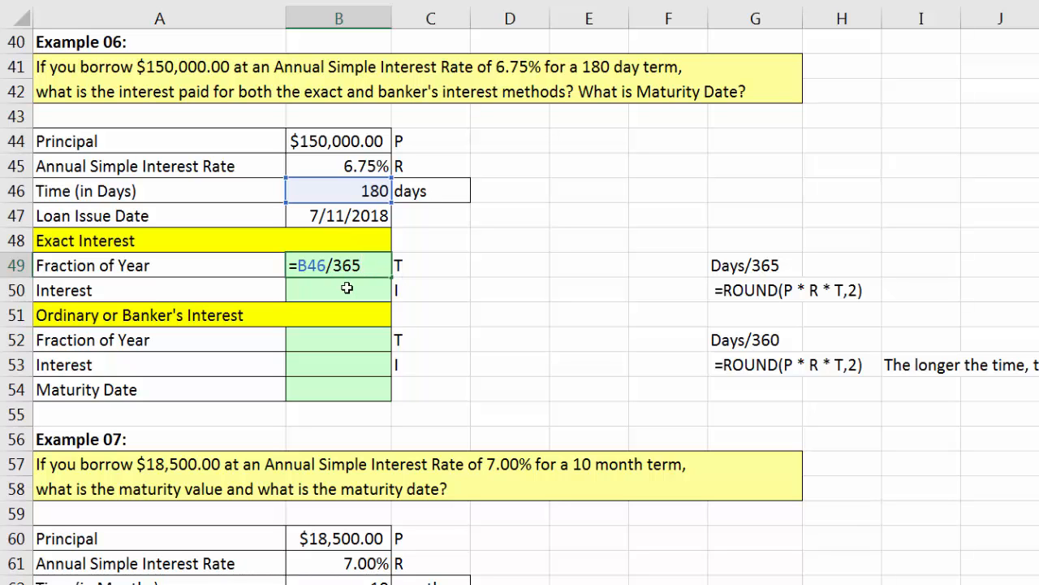
{"action": "key", "text": "Return"}
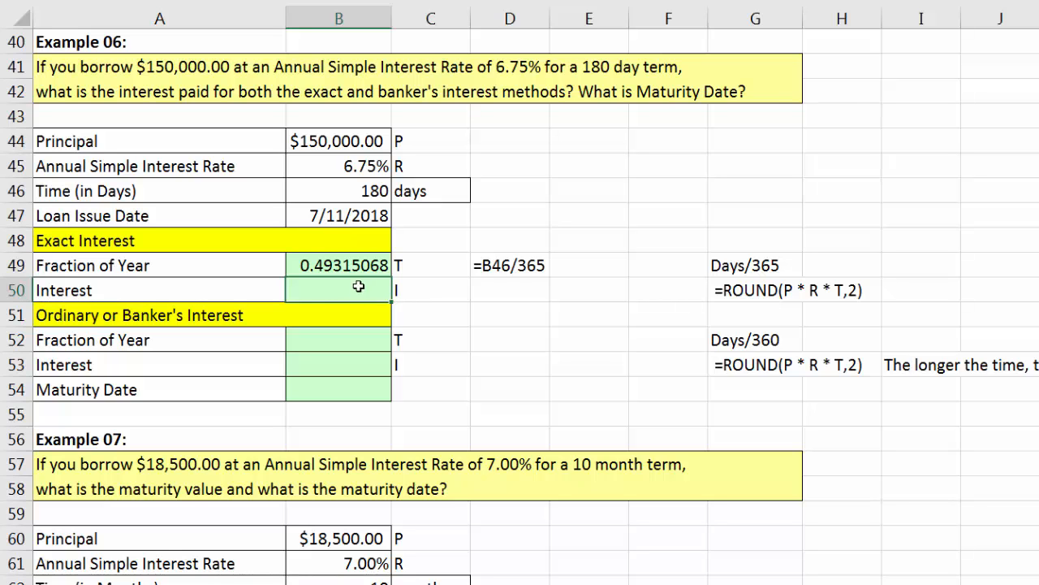
Calculate Example 06's banker's-interest fraction of year in B52 with =B46/360 and compare it with the exact-method fraction
{"action": "left_click", "coordinate": [343, 337]}
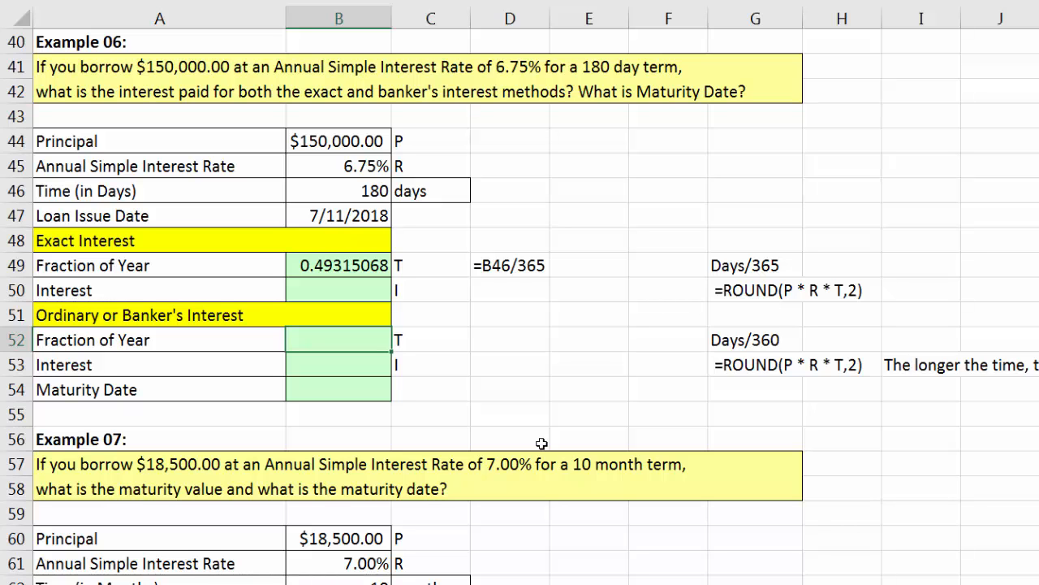
{"action": "type", "text": "="}
{"action": "key", "text": "Up"}
{"action": "key", "text": "Up"}
{"action": "key", "text": "Up"}
{"action": "key", "text": "Up"}
{"action": "key", "text": "Up"}
{"action": "key", "text": "Up"}
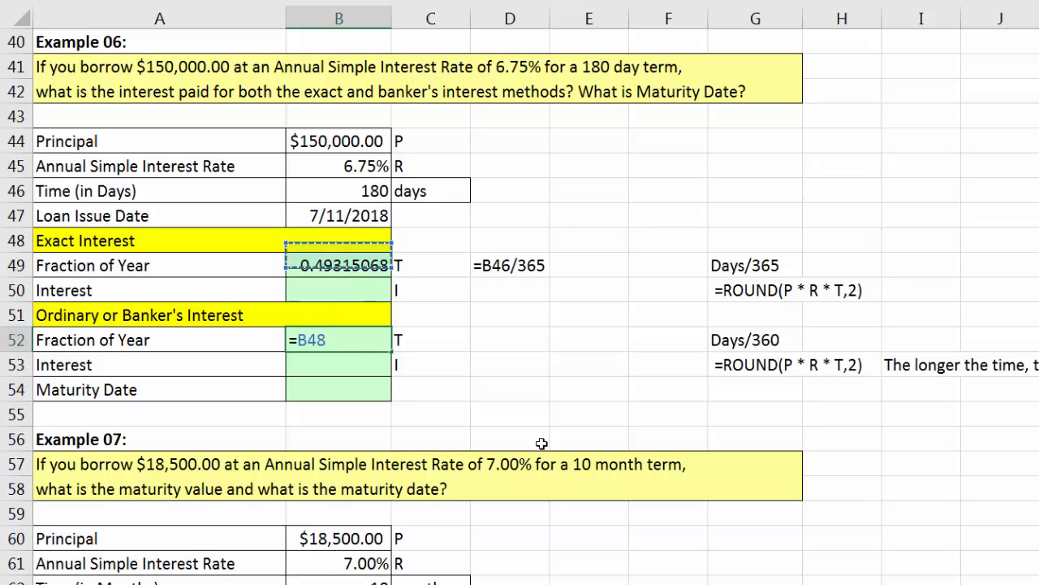
{"action": "type", "text": "/360"}
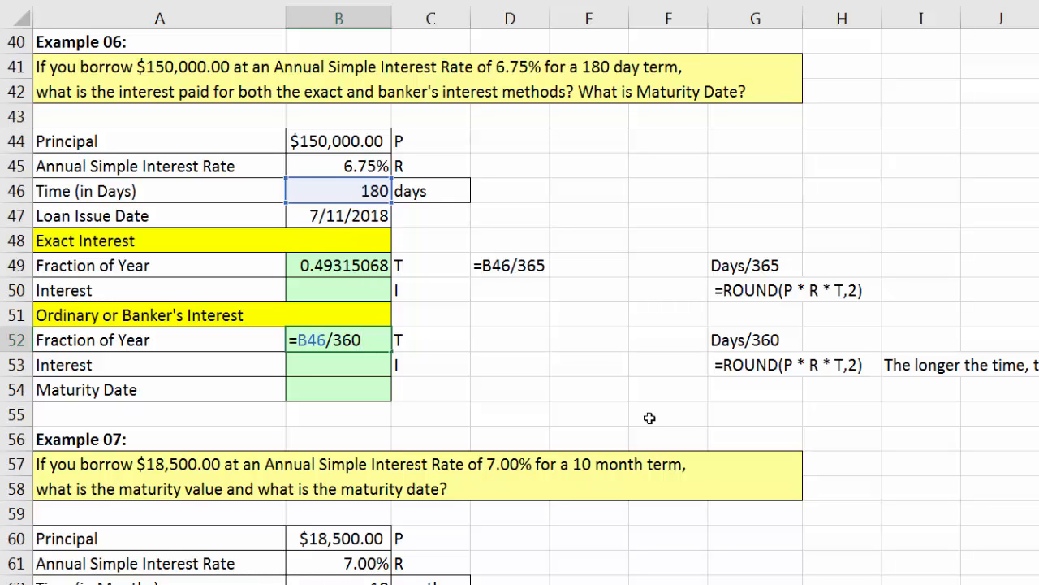
{"action": "key", "text": "Return"}
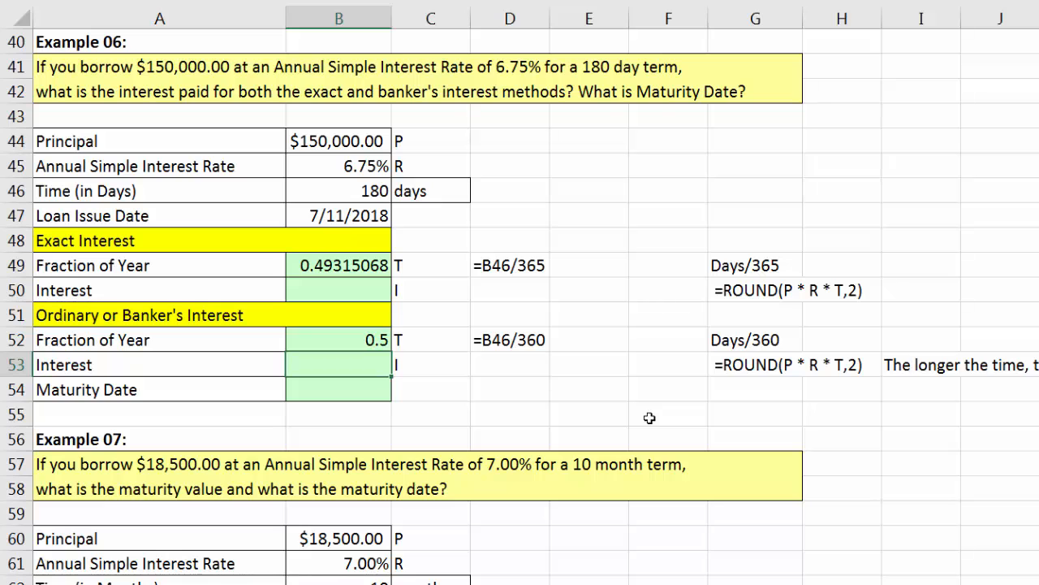
{"action": "left_click", "coordinate": [347, 342]}
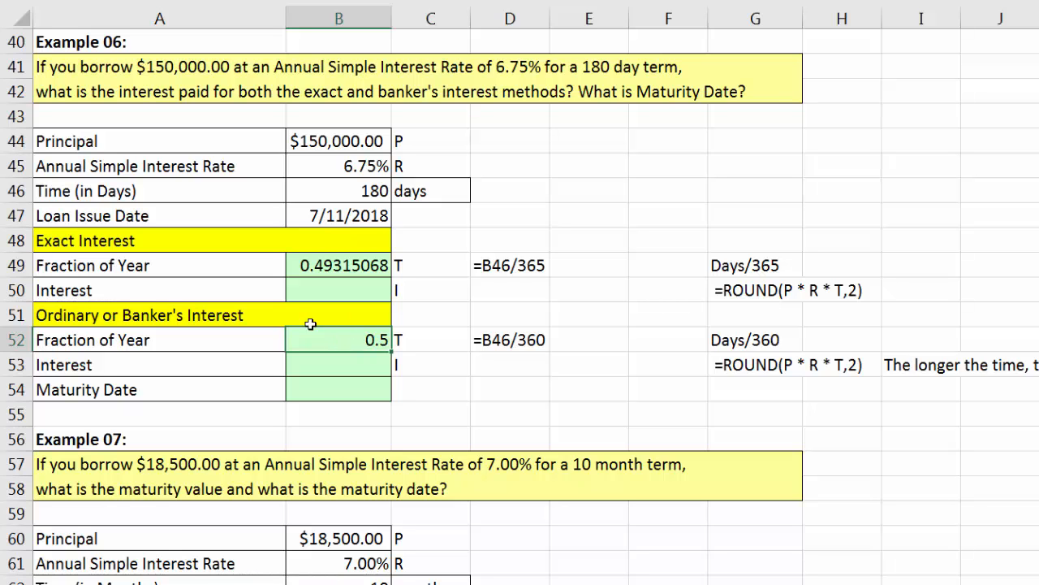
{"action": "left_click", "coordinate": [328, 271]}
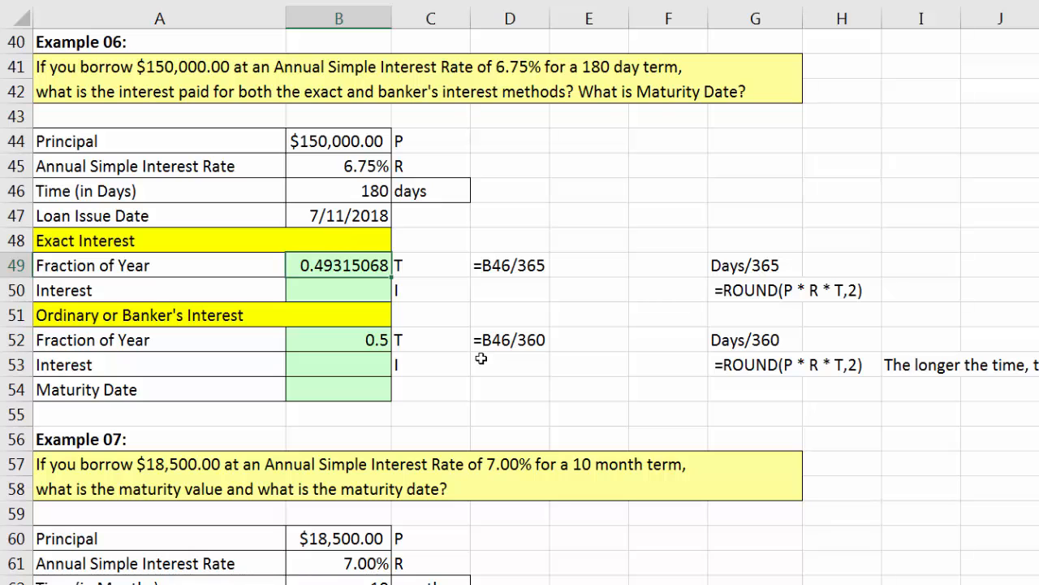
Calculate Example 06's exact interest in B50, rounded to two decimals, with =ROUND(B44*B45*B49,2)
{"action": "left_click", "coordinate": [367, 295]}
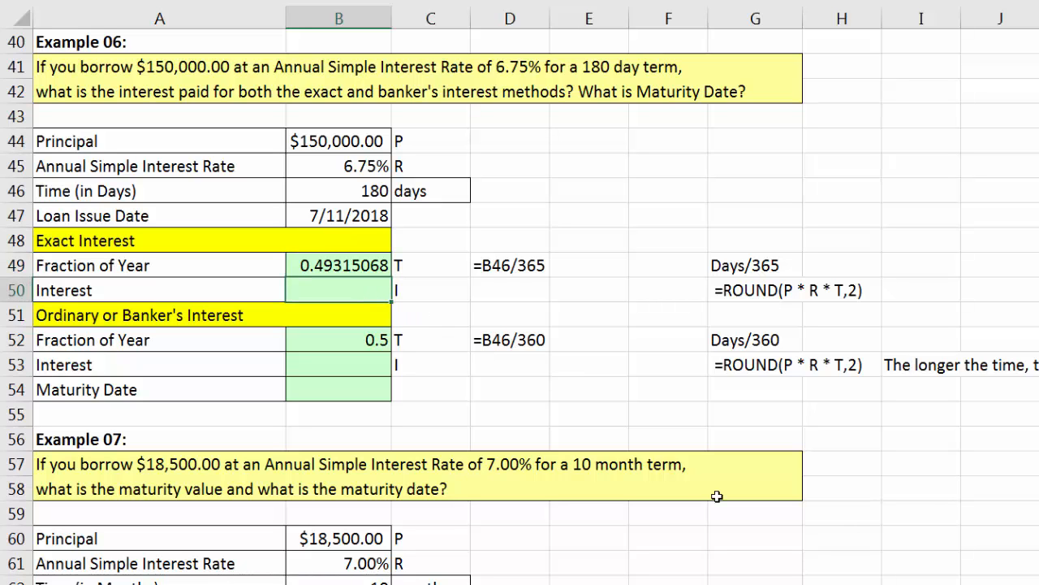
{"action": "type", "text": "=round"}
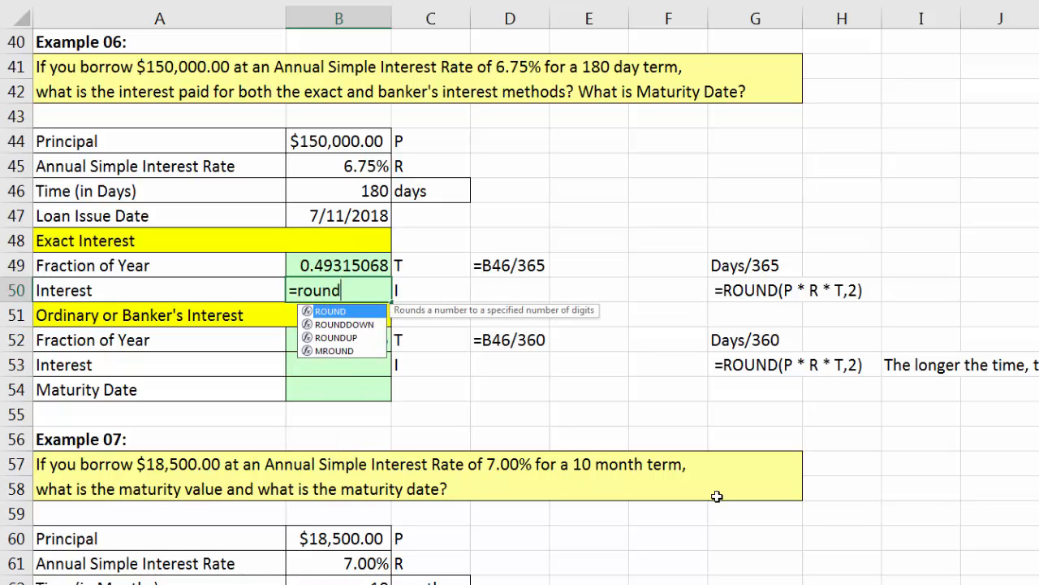
{"action": "key", "text": "Tab"}
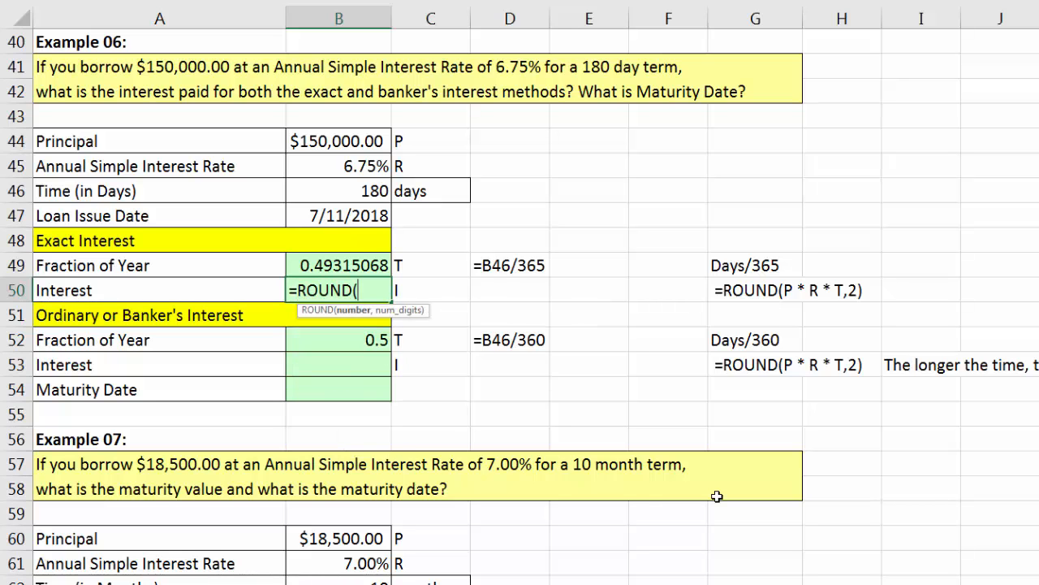
{"action": "key", "text": "Up"}
{"action": "key", "text": "Up"}
{"action": "key", "text": "Up"}
{"action": "key", "text": "Up"}
{"action": "key", "text": "Up"}
{"action": "key", "text": "Up"}
{"action": "type", "text": "*"}
{"action": "key", "text": "Up"}
{"action": "key", "text": "Up"}
{"action": "key", "text": "Up"}
{"action": "key", "text": "Up"}
{"action": "key", "text": "Up"}
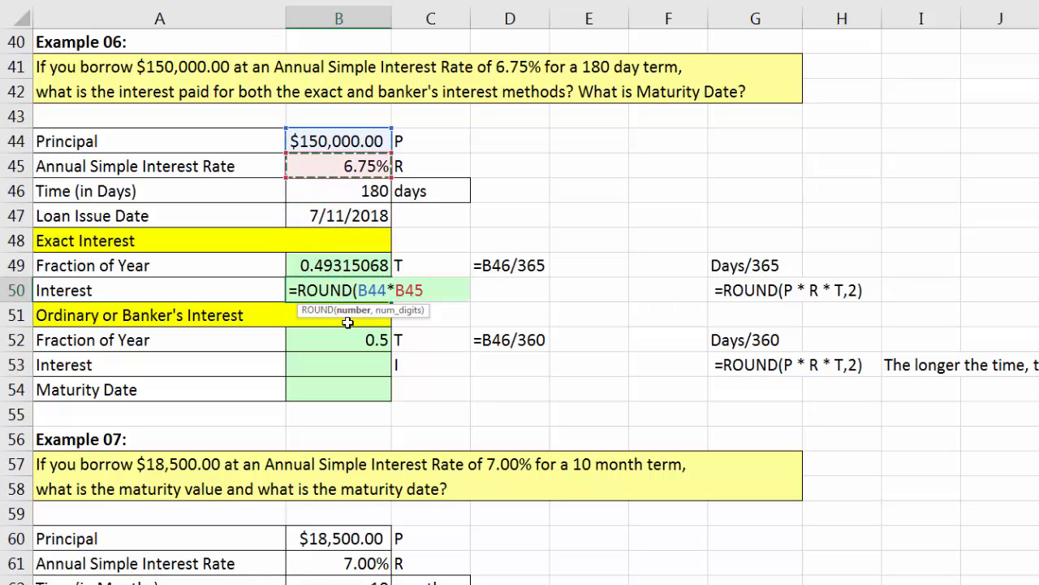
{"action": "type", "text": "*"}
{"action": "key", "text": "Up"}
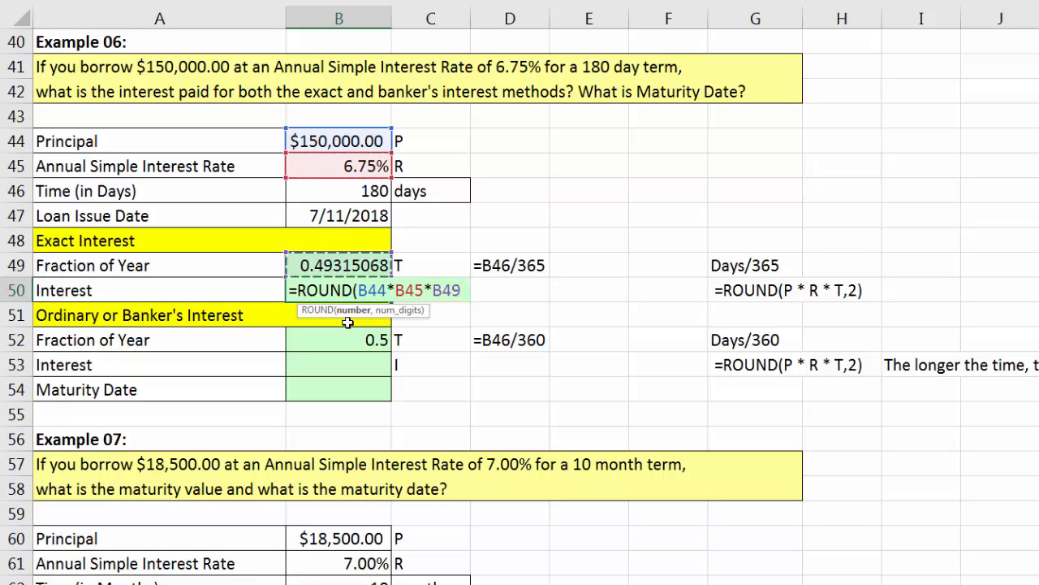
{"action": "type", "text": ",2)"}
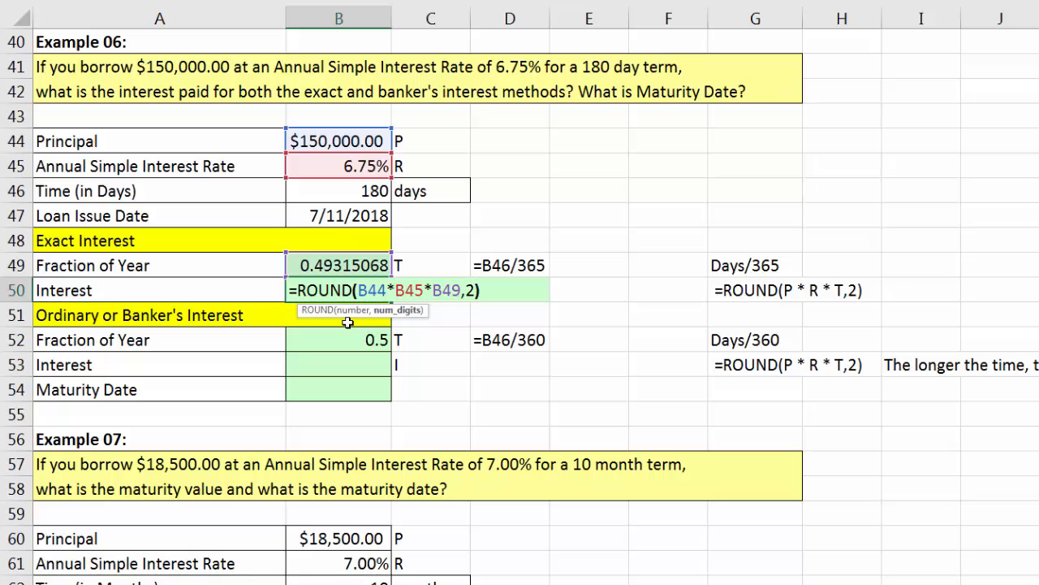
{"action": "key", "text": "Return"}
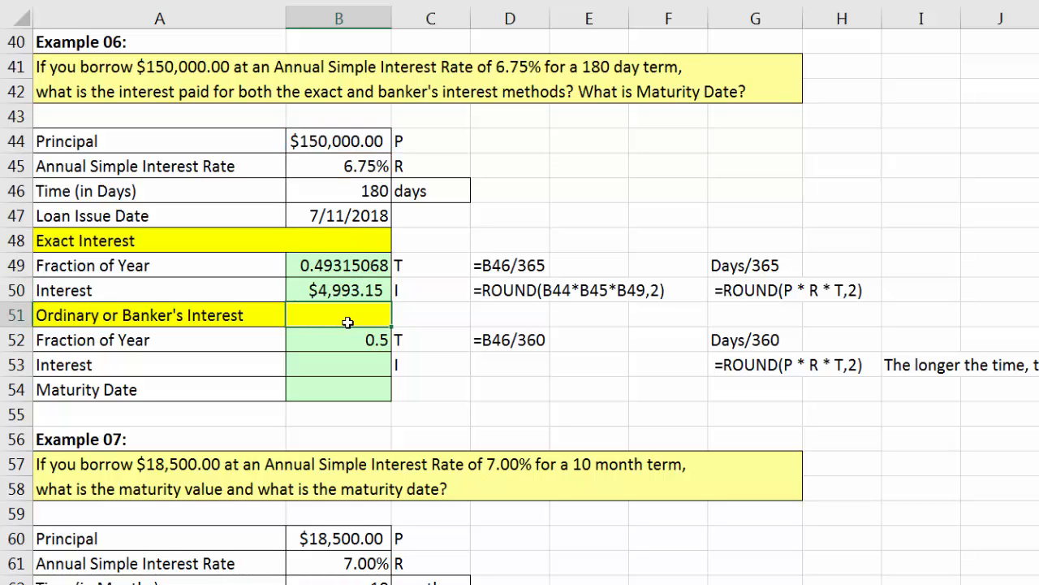
Calculate Example 06's banker's interest in B53, rounded to two decimals, with =ROUND(B44*B45*B52,2)
{"action": "left_click", "coordinate": [322, 373]}
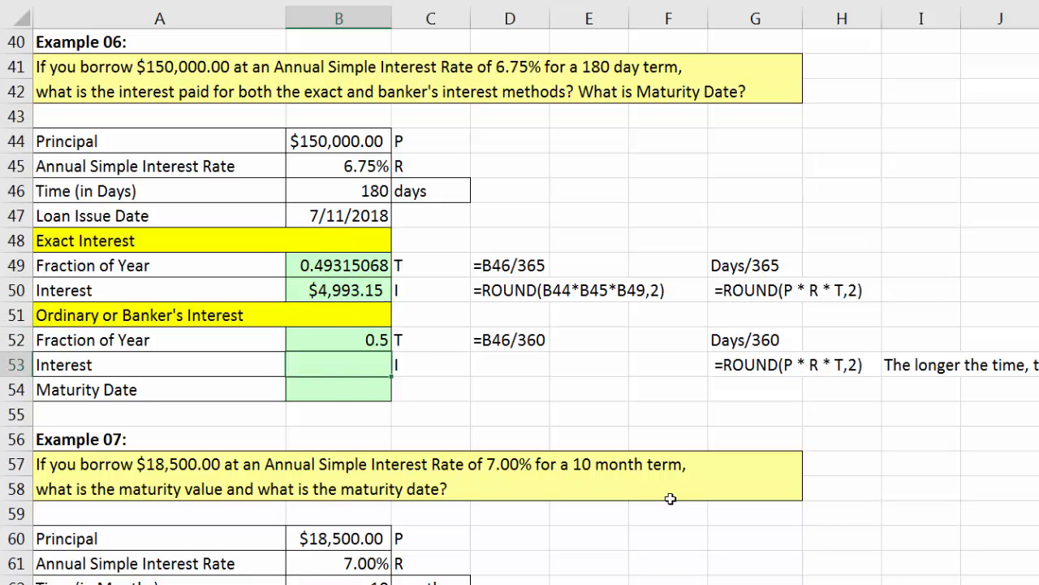
{"action": "type", "text": "=round"}
{"action": "key", "text": "Tab"}
{"action": "key", "text": "Up"}
{"action": "key", "text": "Up"}
{"action": "key", "text": "Up"}
{"action": "key", "text": "Up"}
{"action": "key", "text": "Up"}
{"action": "key", "text": "Up"}
{"action": "key", "text": "Up"}
{"action": "key", "text": "Up"}
{"action": "key", "text": "Up"}
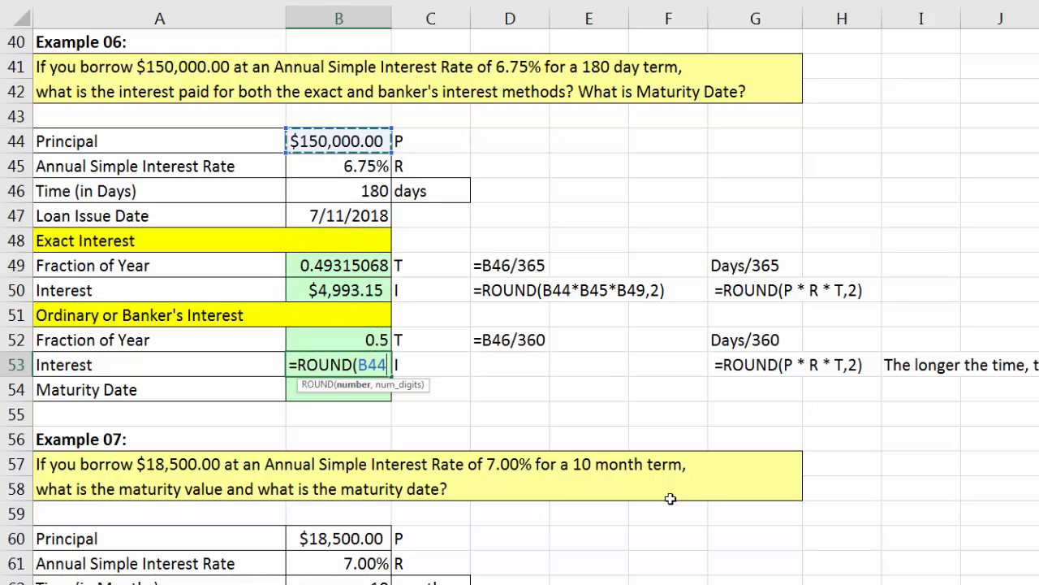
{"action": "type", "text": "*"}
{"action": "key", "text": "Up"}
{"action": "key", "text": "Up"}
{"action": "key", "text": "Up"}
{"action": "key", "text": "Up"}
{"action": "key", "text": "Up"}
{"action": "key", "text": "Up"}
{"action": "key", "text": "Up"}
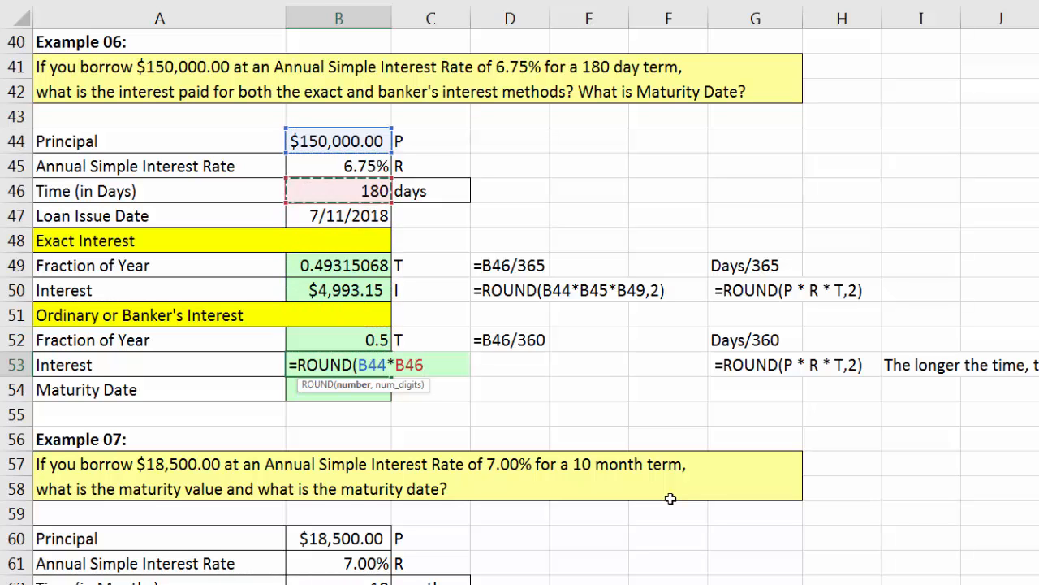
{"action": "key", "text": "Up"}
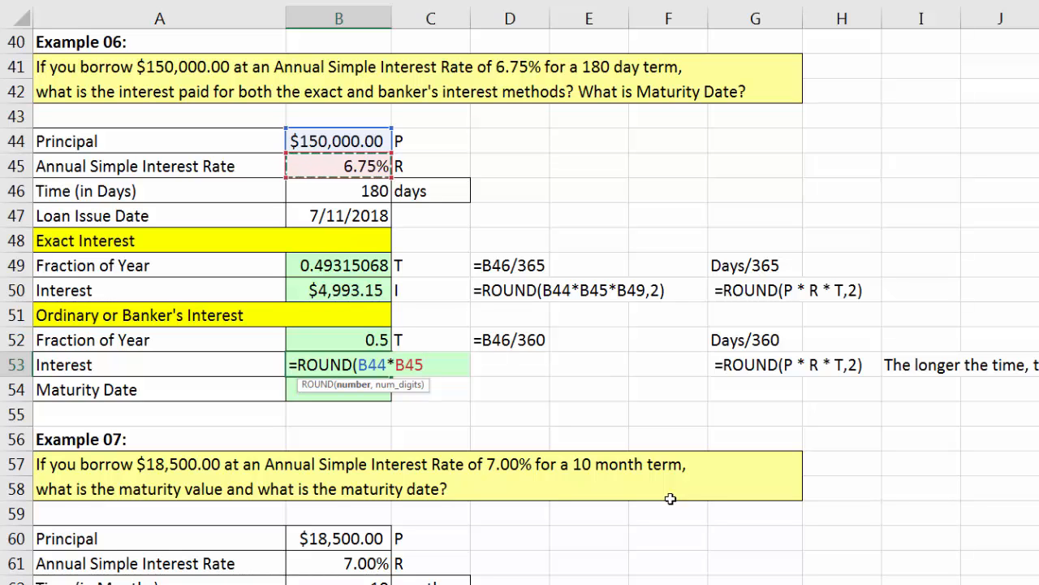
{"action": "type", "text": "*"}
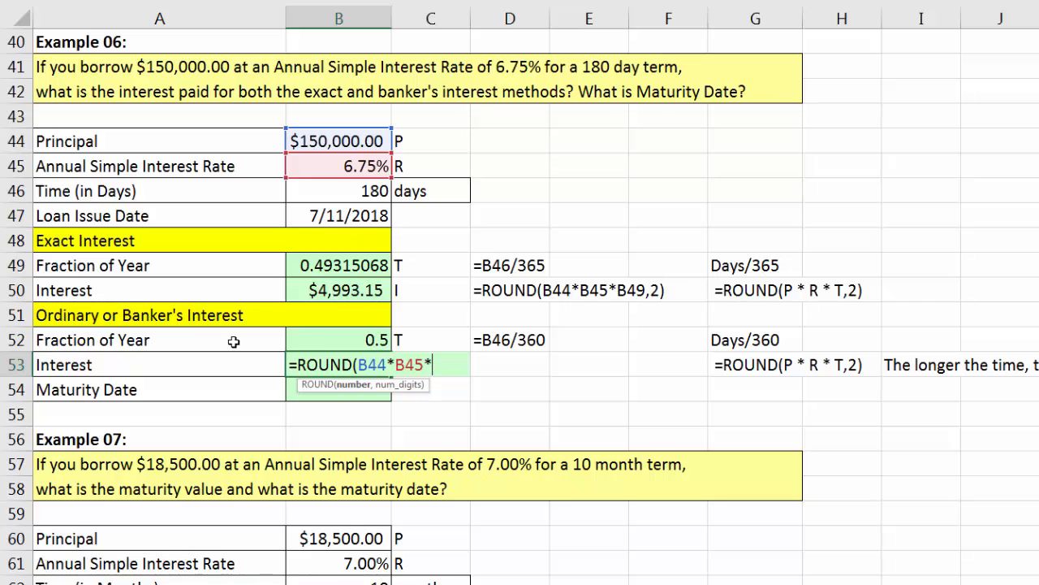
{"action": "left_click", "coordinate": [335, 340]}
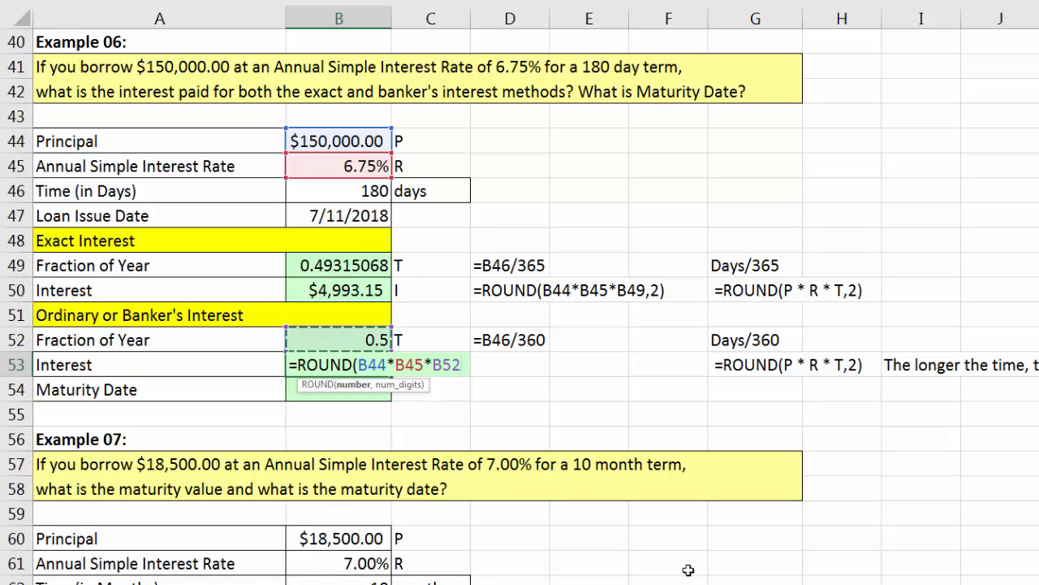
{"action": "type", "text": ",2)"}
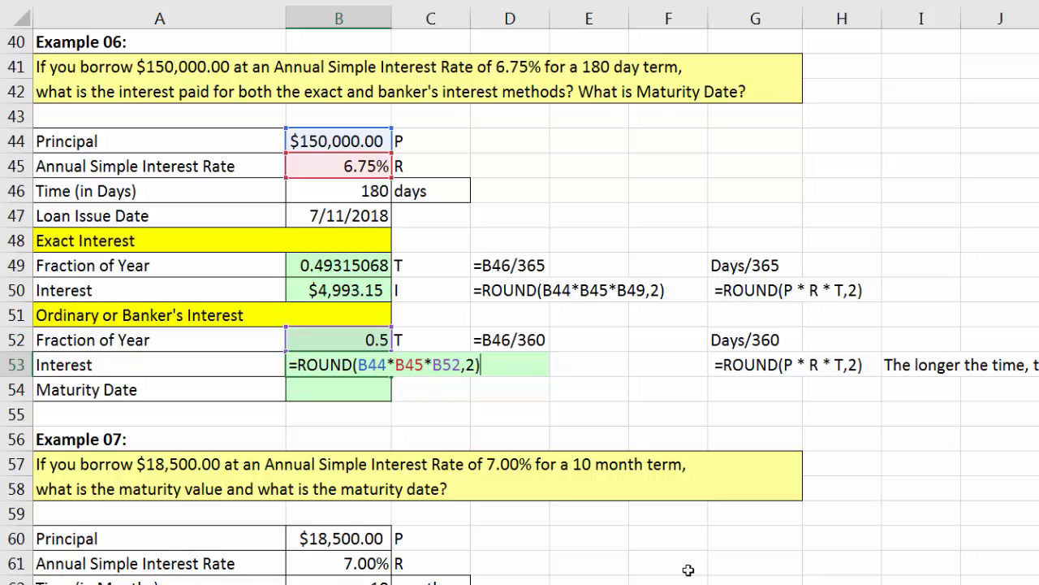
{"action": "key", "text": "Return"}
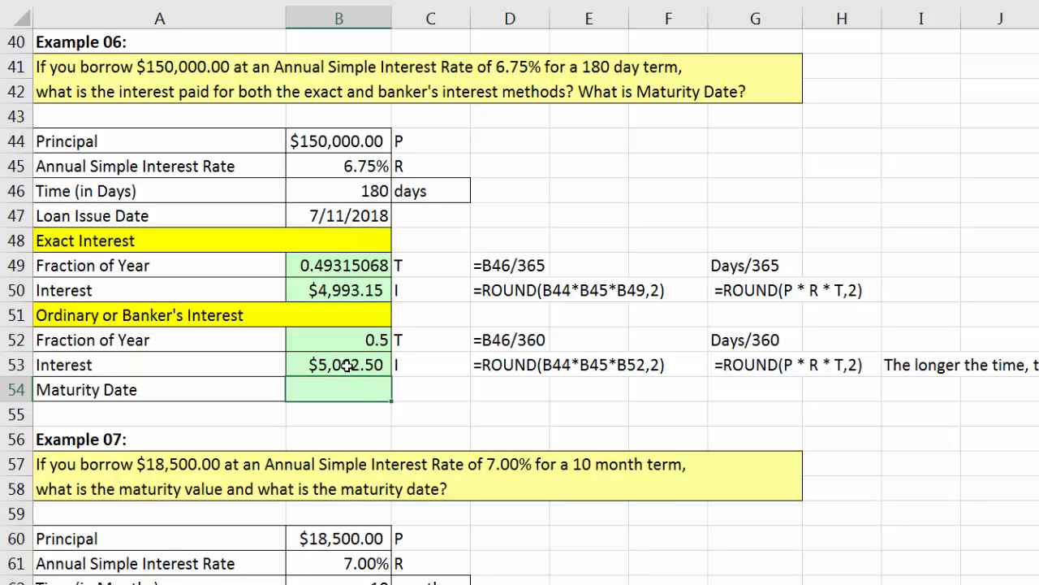
Calculate Example 06's maturity date in B54 by adding the term in days to the loan issue date with =B47+B46
{"action": "left_click", "coordinate": [357, 191]}
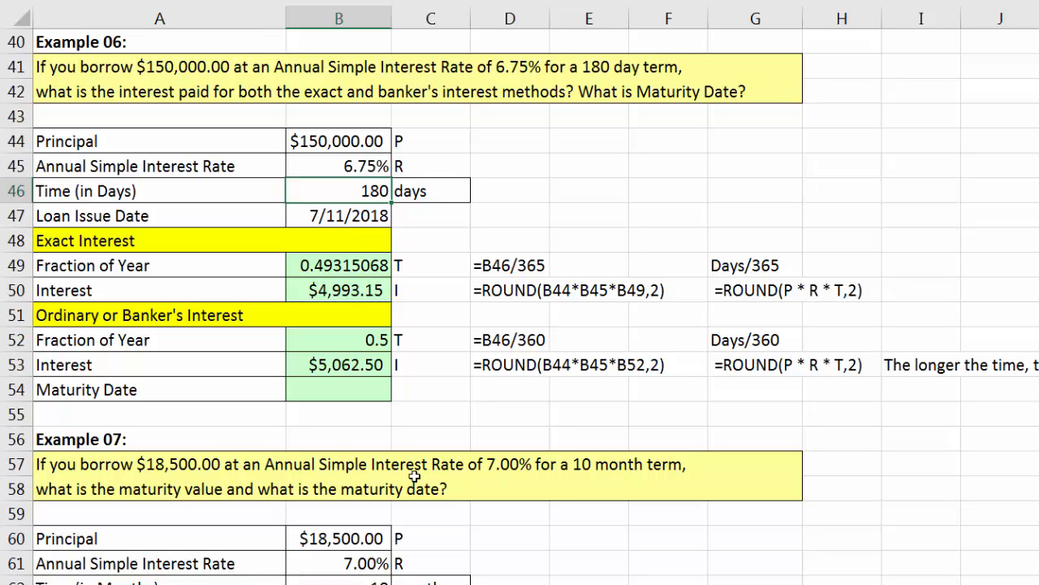
{"action": "left_click", "coordinate": [317, 387]}
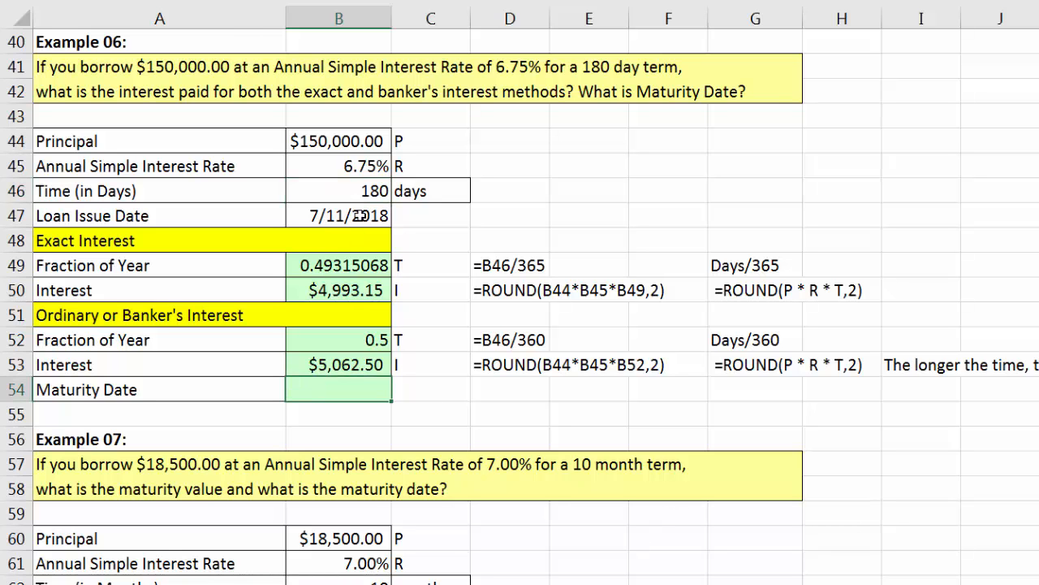
{"action": "left_click", "coordinate": [360, 215]}
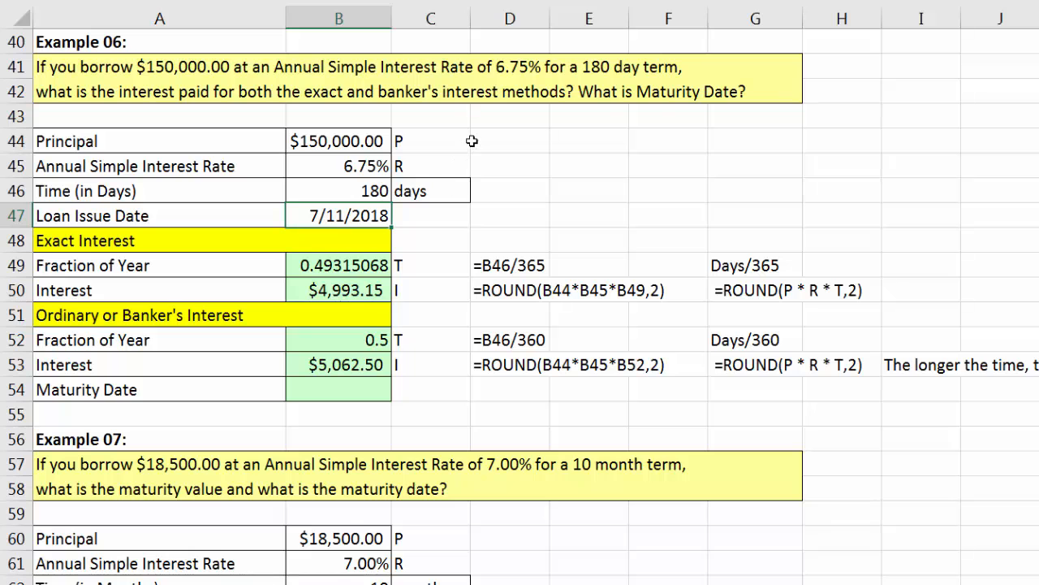
{"action": "left_click", "coordinate": [372, 390]}
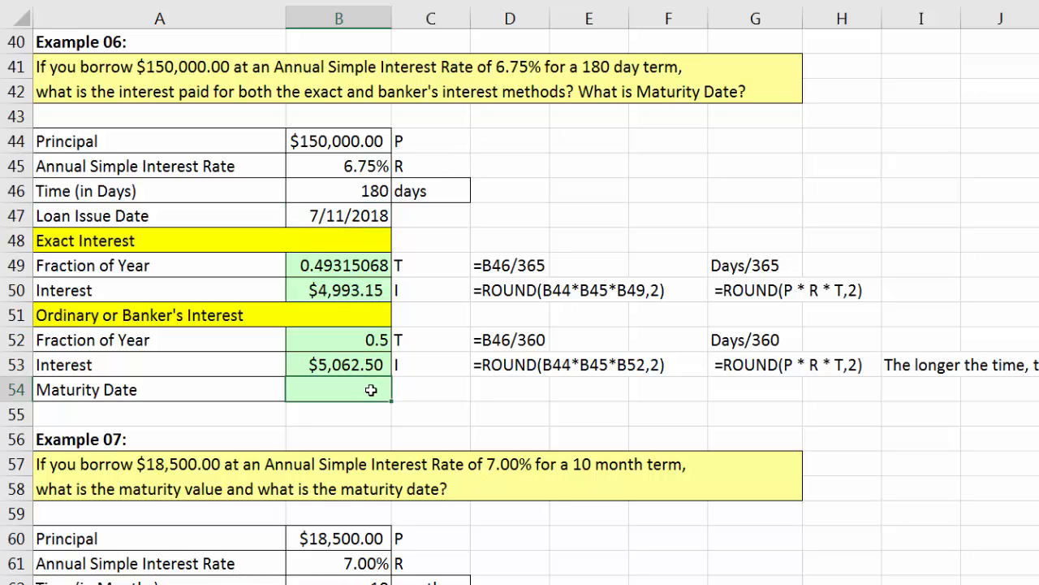
{"action": "type", "text": "="}
{"action": "left_click", "coordinate": [351, 223]}
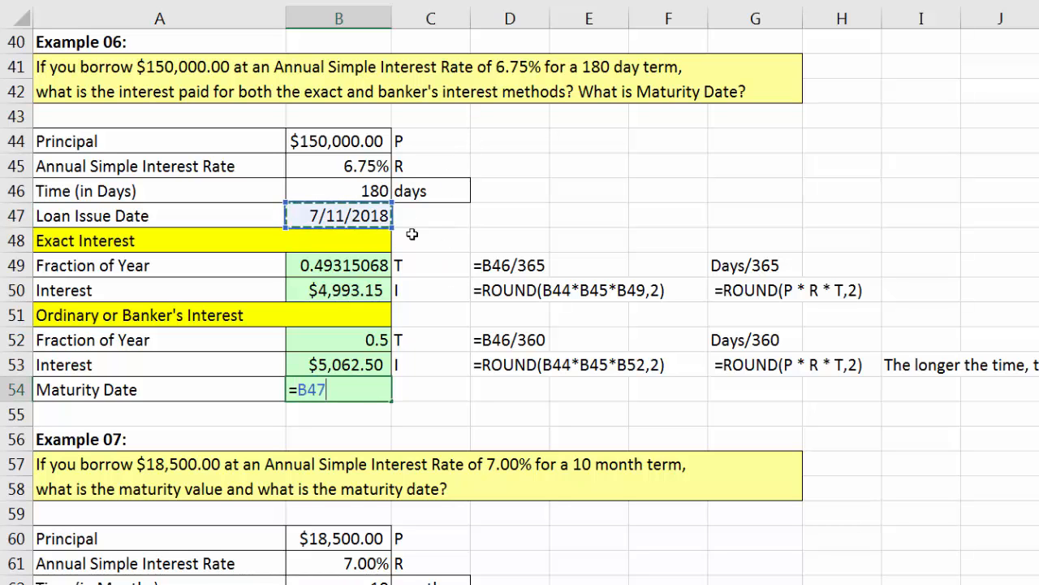
{"action": "type", "text": "+"}
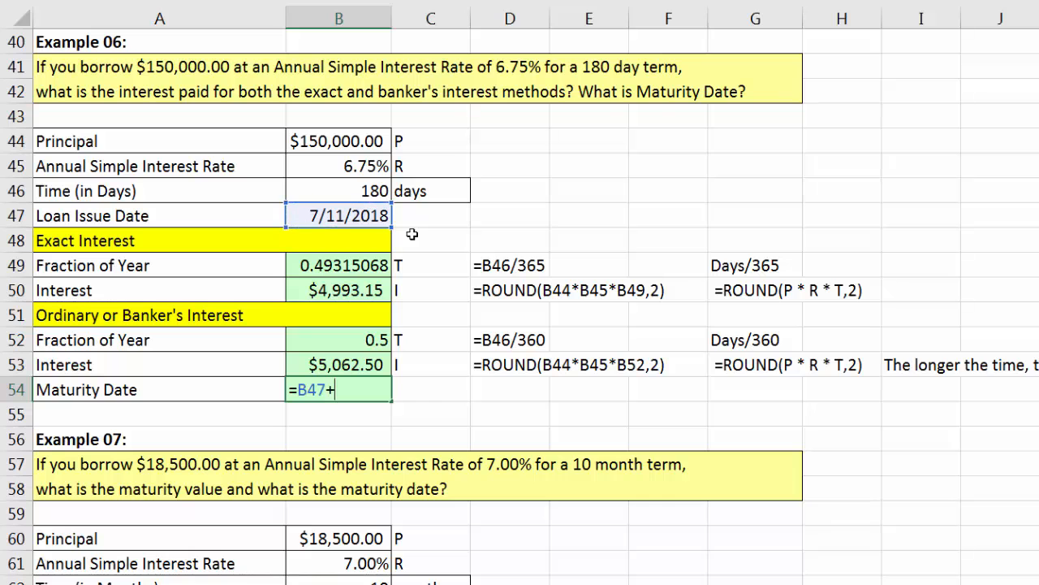
{"action": "left_click", "coordinate": [376, 187]}
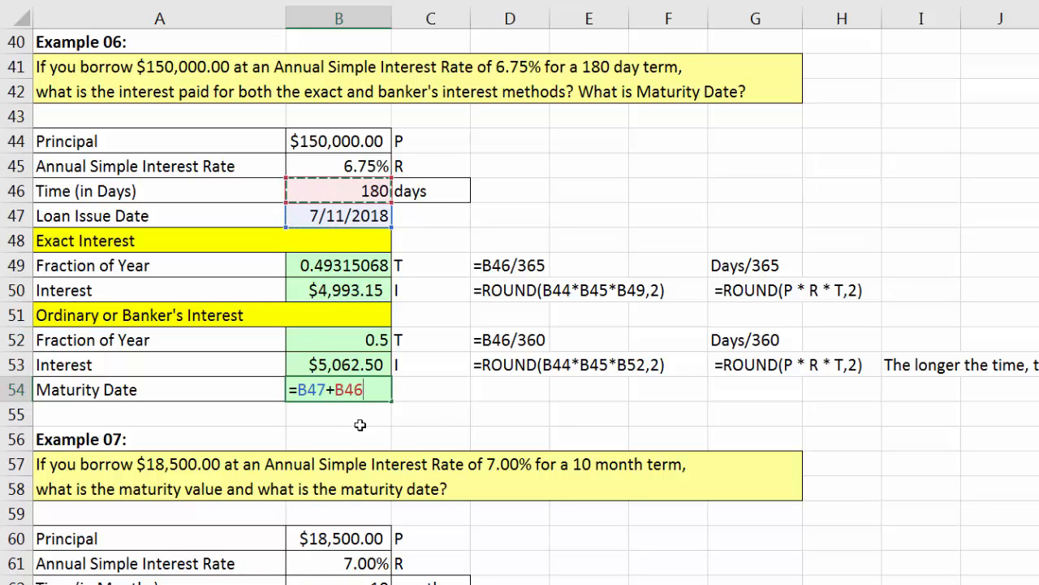
{"action": "key", "text": "Return"}
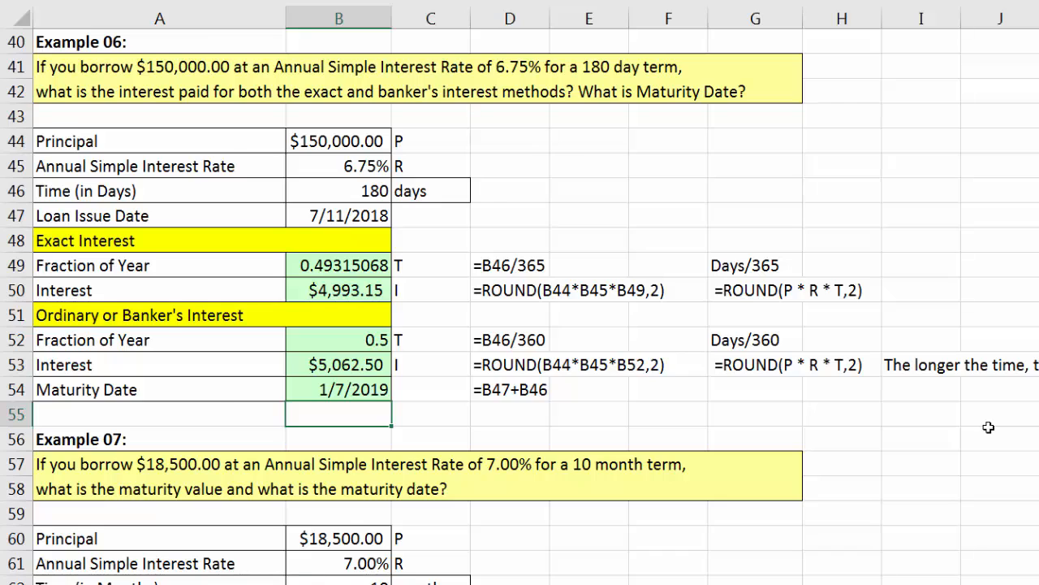
Calculate Example 07's interest in B64 from principal, rate and months over 12, rounded to two decimals, with =ROUND(B60*B61*B62/12,2)
{"action": "scroll", "coordinate": [989, 428], "scroll_direction": "down", "scroll_amount": 5}
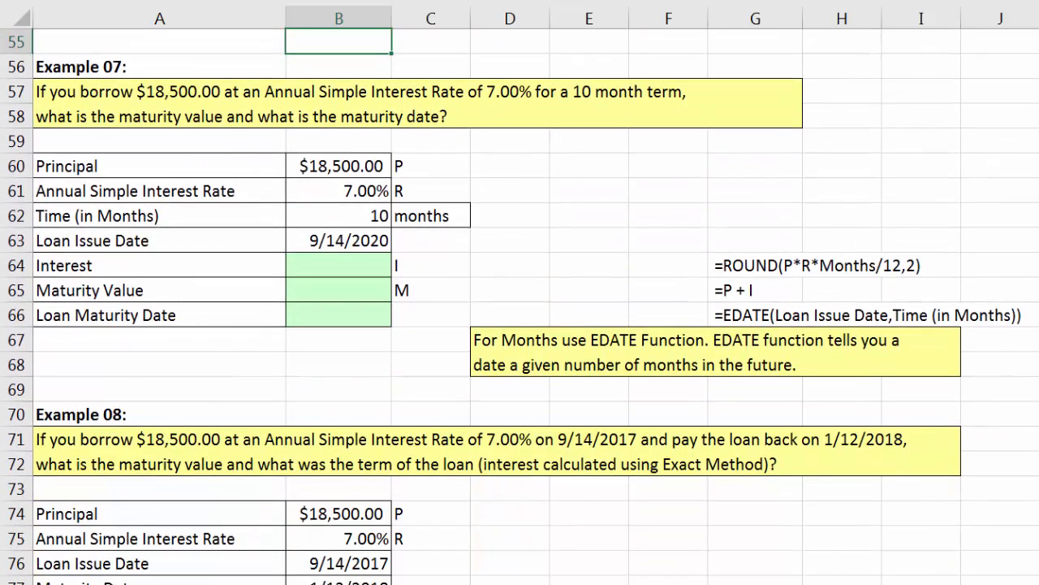
{"action": "scroll", "coordinate": [181, 106], "scroll_direction": "down", "scroll_amount": 1}
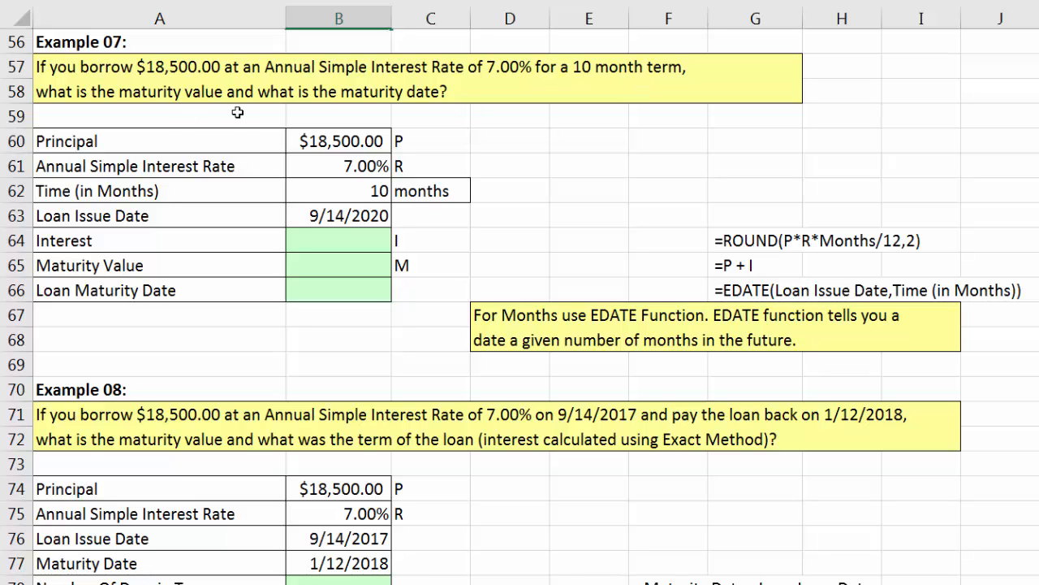
{"action": "left_click", "coordinate": [371, 244]}
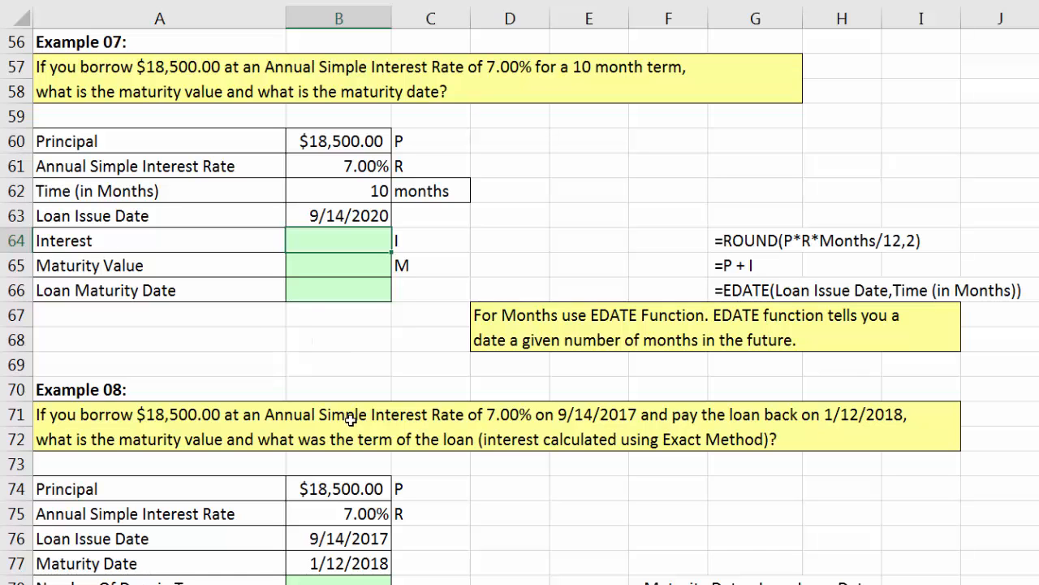
{"action": "type", "text": "=round"}
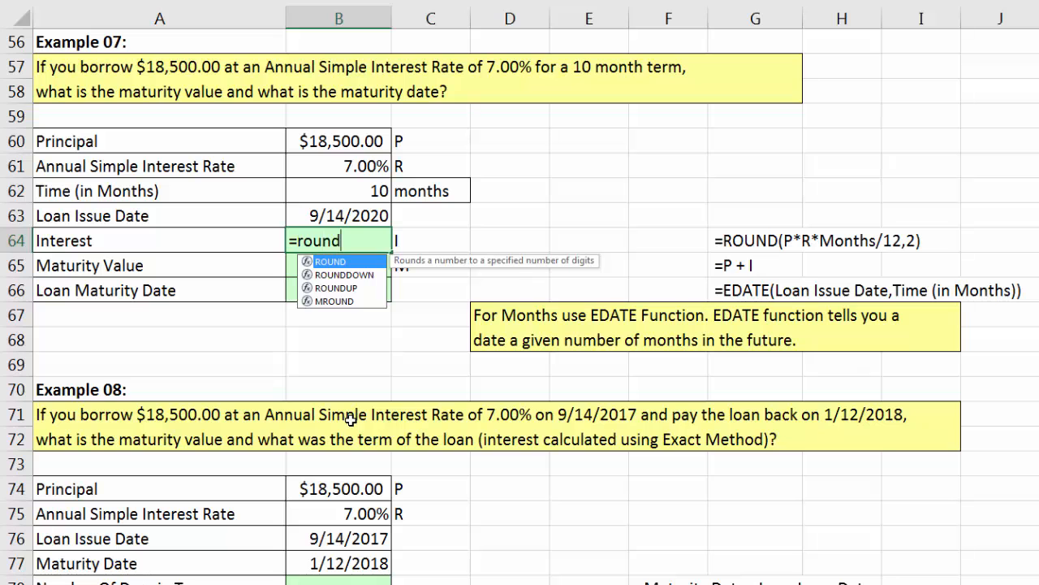
{"action": "key", "text": "Tab"}
{"action": "key", "text": "Up"}
{"action": "key", "text": "Up"}
{"action": "key", "text": "Up"}
{"action": "key", "text": "Up"}
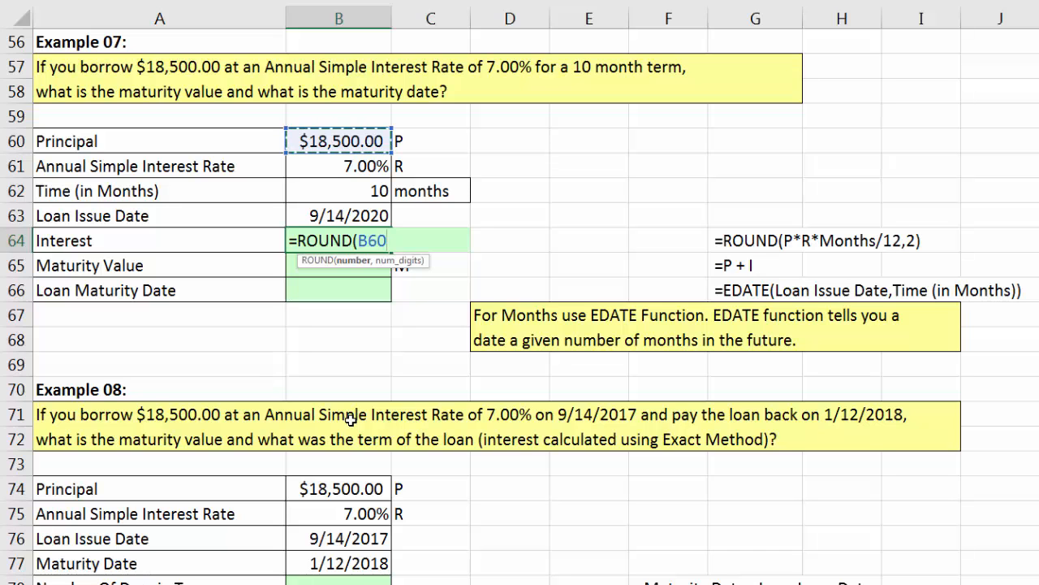
{"action": "type", "text": "*"}
{"action": "key", "text": "Up"}
{"action": "key", "text": "Up"}
{"action": "key", "text": "Up"}
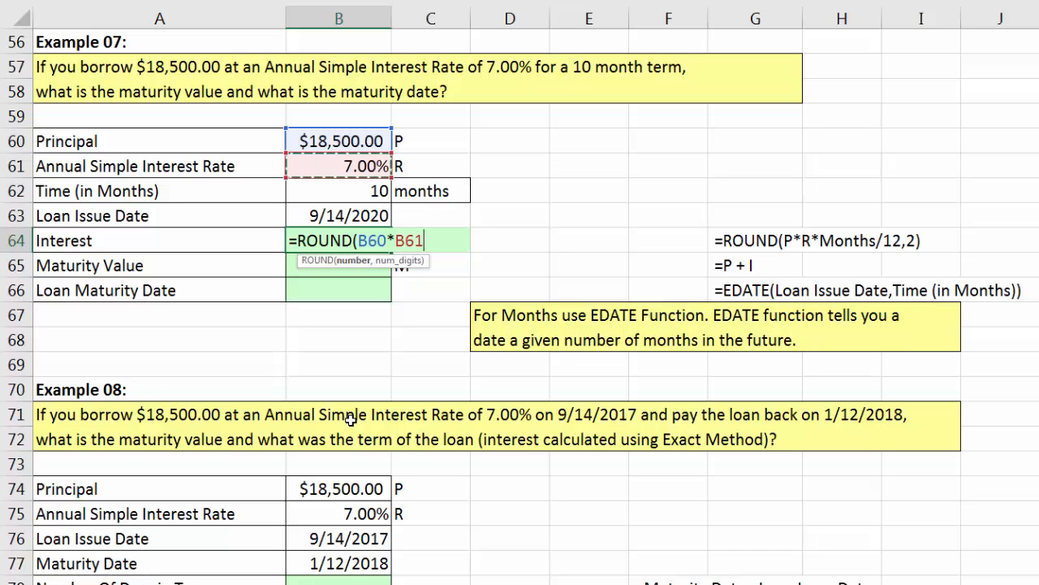
{"action": "type", "text": "*"}
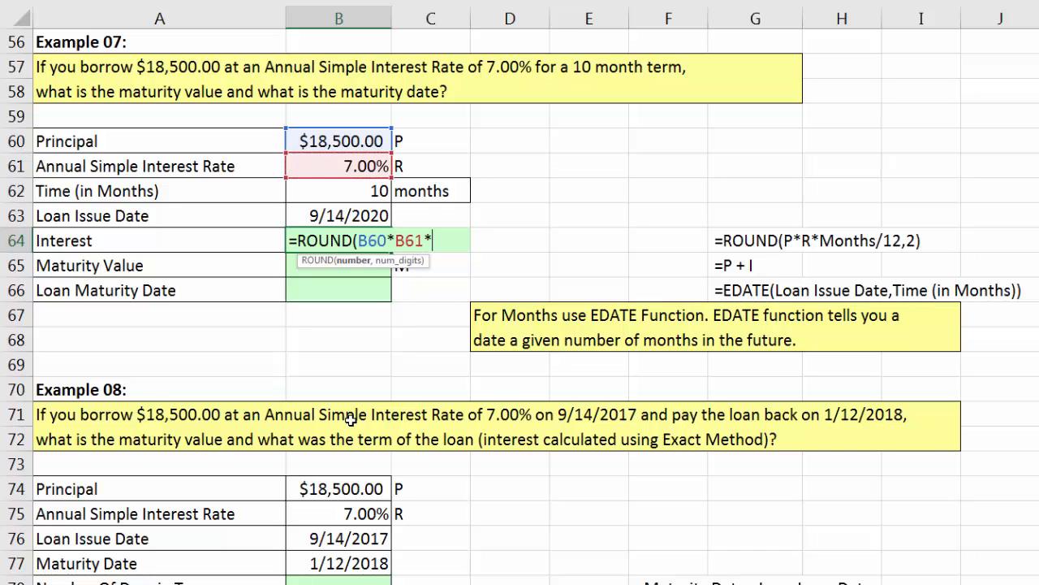
{"action": "key", "text": "Up"}
{"action": "key", "text": "Up"}
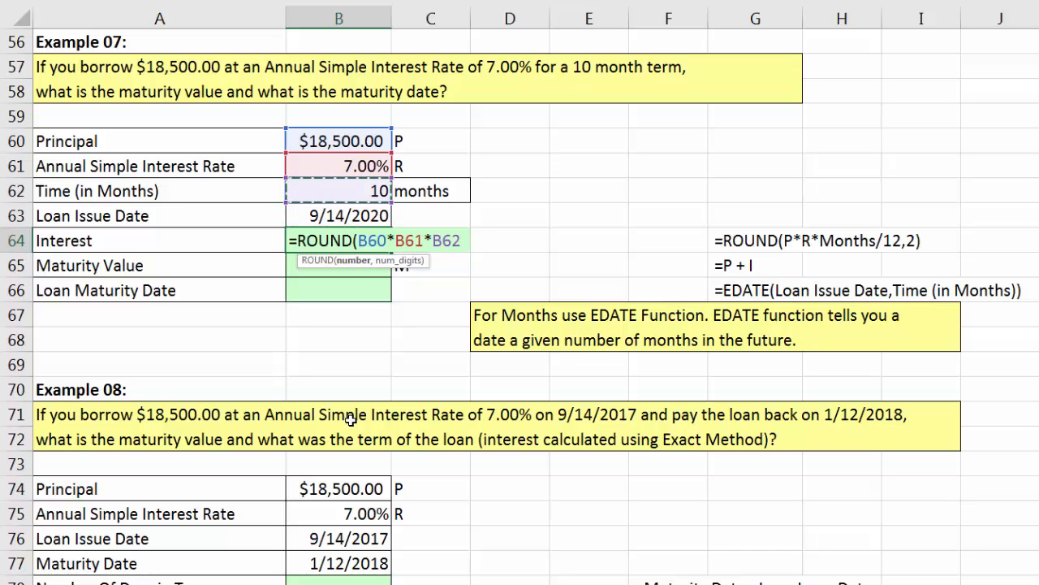
{"action": "type", "text": "/12"}
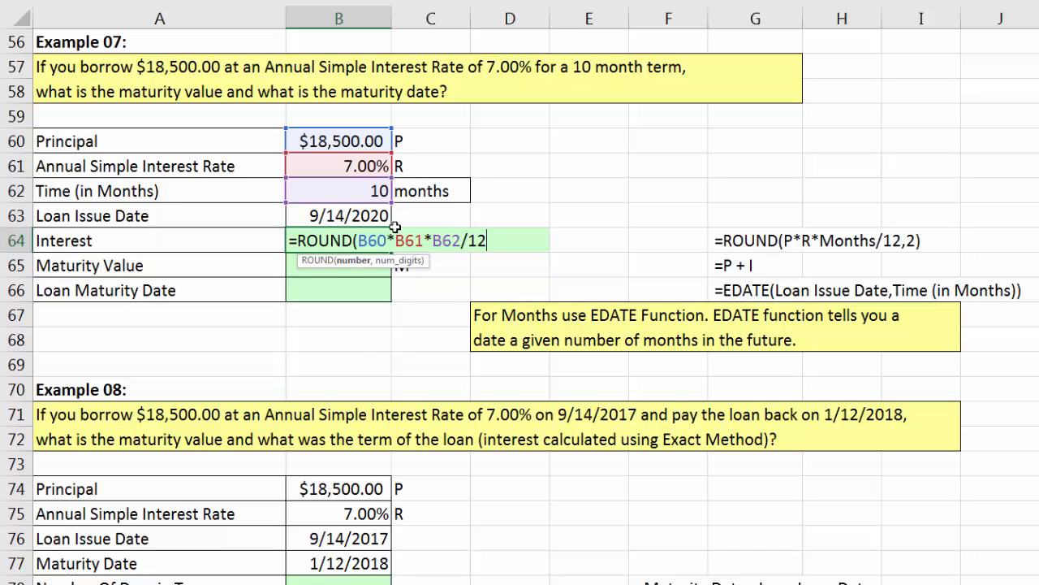
{"action": "left_click_drag", "start_coordinate": [432, 244], "coordinate": [631, 261]}
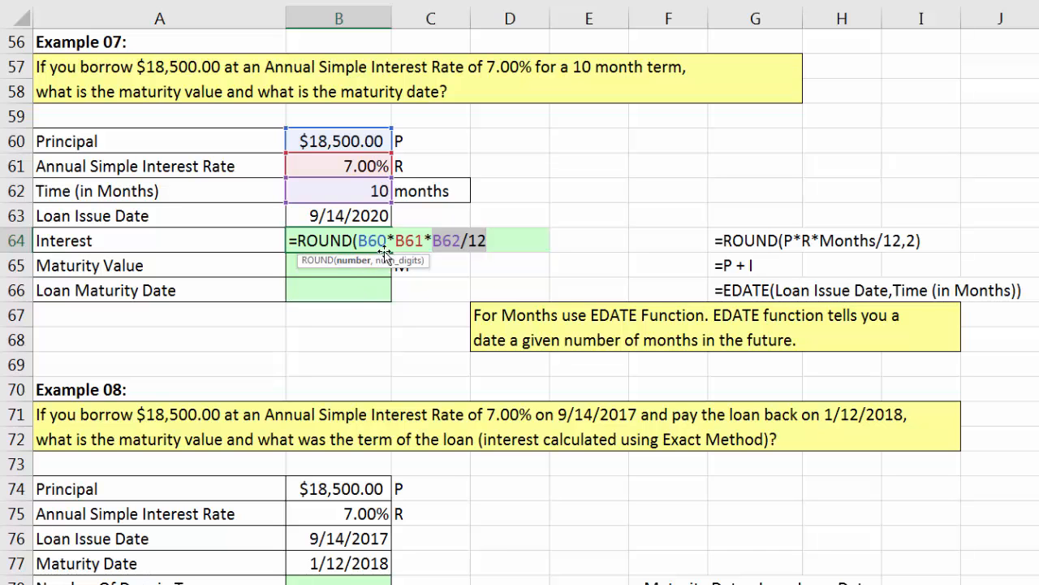
{"action": "key", "text": "Right"}
{"action": "type", "text": ",2"}
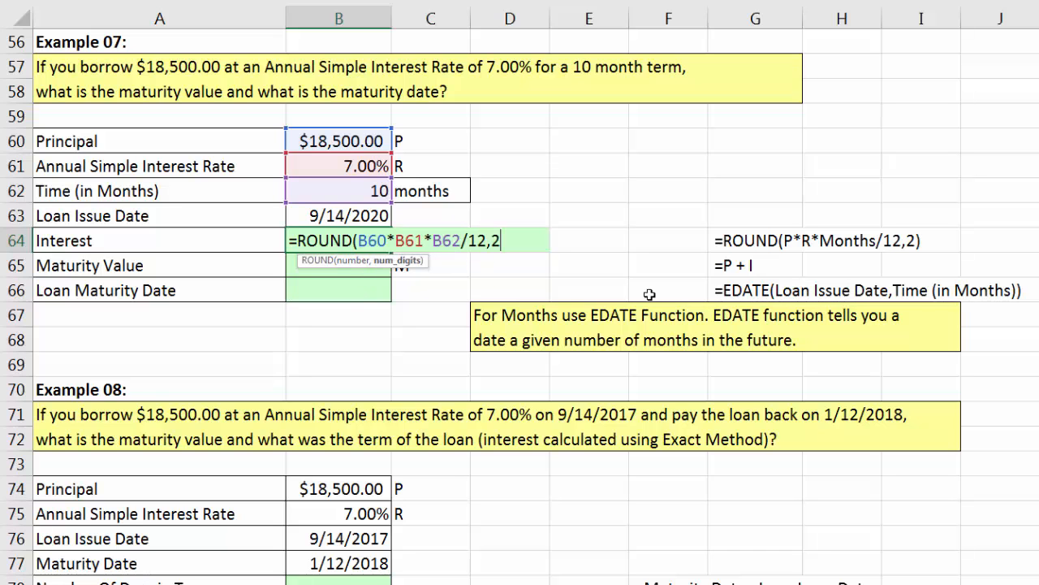
{"action": "type", "text": ")"}
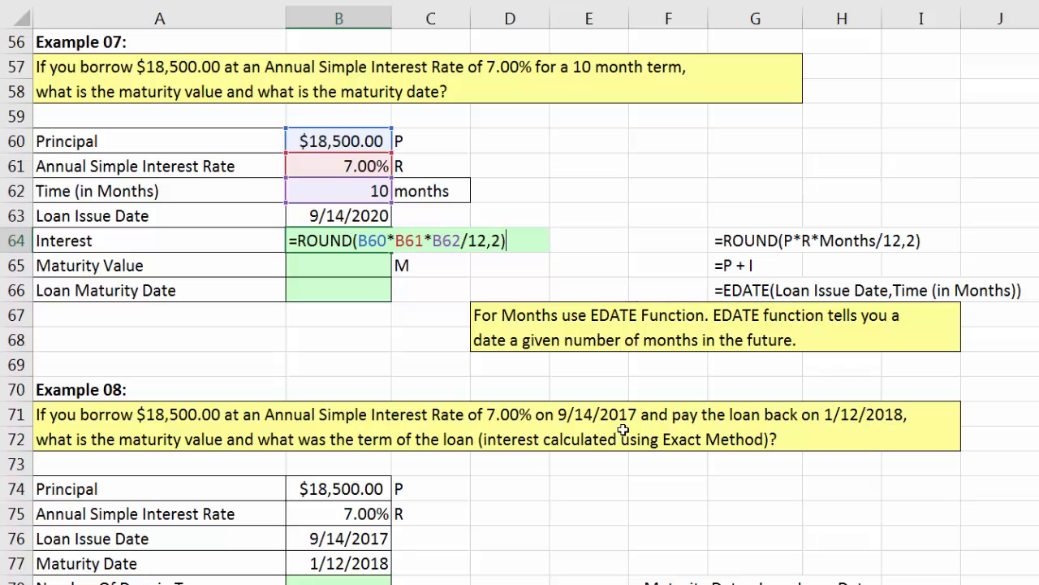
{"action": "key", "text": "Return"}
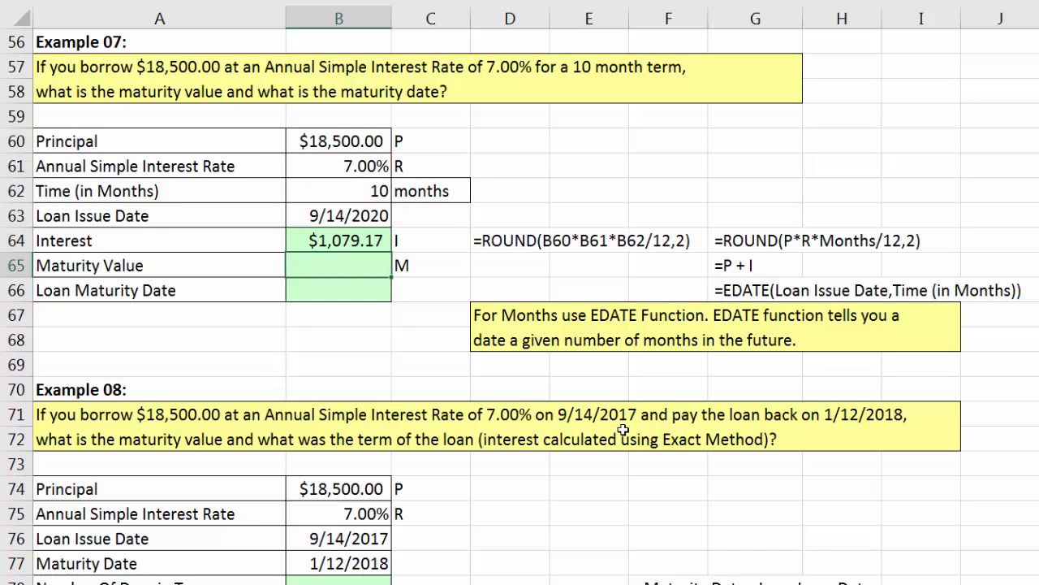
Calculate Example 07's maturity value in B65 by adding the principal and the interest with =B60+B64
{"action": "type", "text": "="}
{"action": "key", "text": "Up"}
{"action": "key", "text": "Up"}
{"action": "key", "text": "Up"}
{"action": "key", "text": "Up"}
{"action": "key", "text": "Up"}
{"action": "type", "text": "+"}
{"action": "key", "text": "Up"}
{"action": "key", "text": "Up"}
{"action": "key", "text": "Down"}
{"action": "key", "text": "Return"}
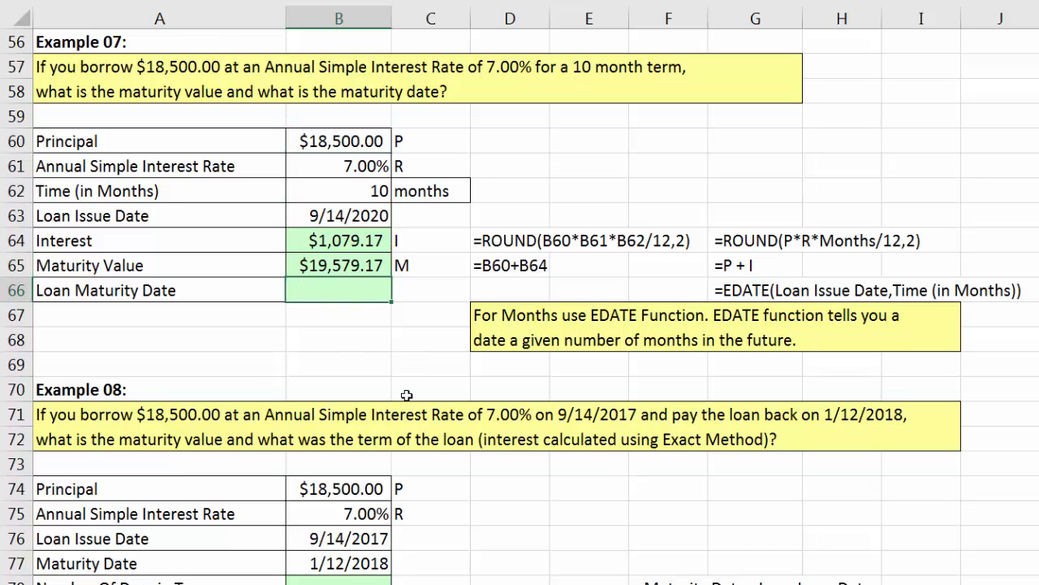
Calculate Example 07's loan maturity date in B66 from the issue date and term in months with =EDATE(B63,B62)
{"action": "type", "text": "=ed"}
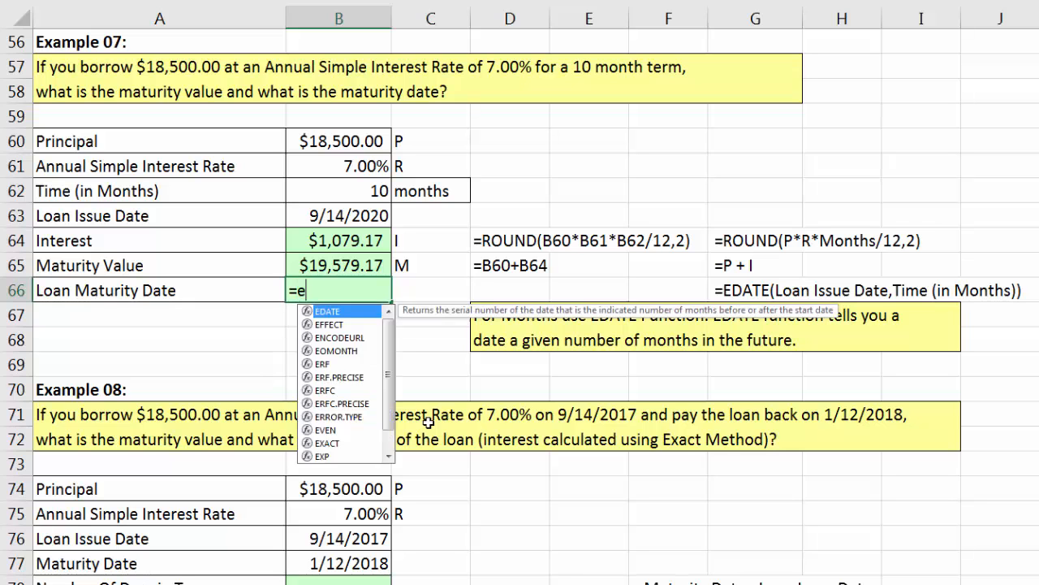
{"action": "key", "text": "Tab"}
{"action": "key", "text": "Up"}
{"action": "key", "text": "Up"}
{"action": "key", "text": "Up"}
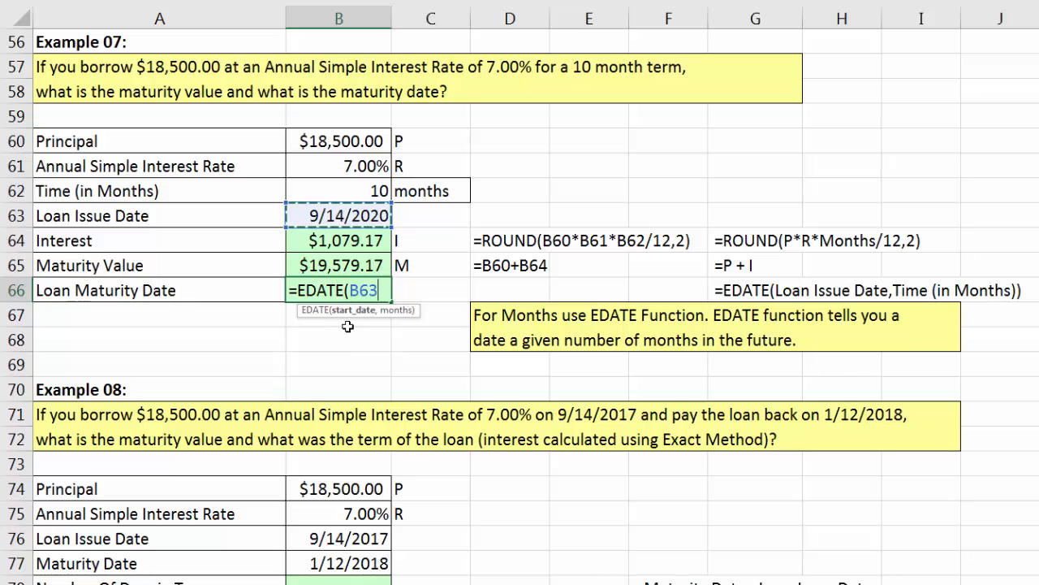
{"action": "type", "text": ","}
{"action": "key", "text": "Up"}
{"action": "key", "text": "Up"}
{"action": "key", "text": "Up"}
{"action": "key", "text": "Up"}
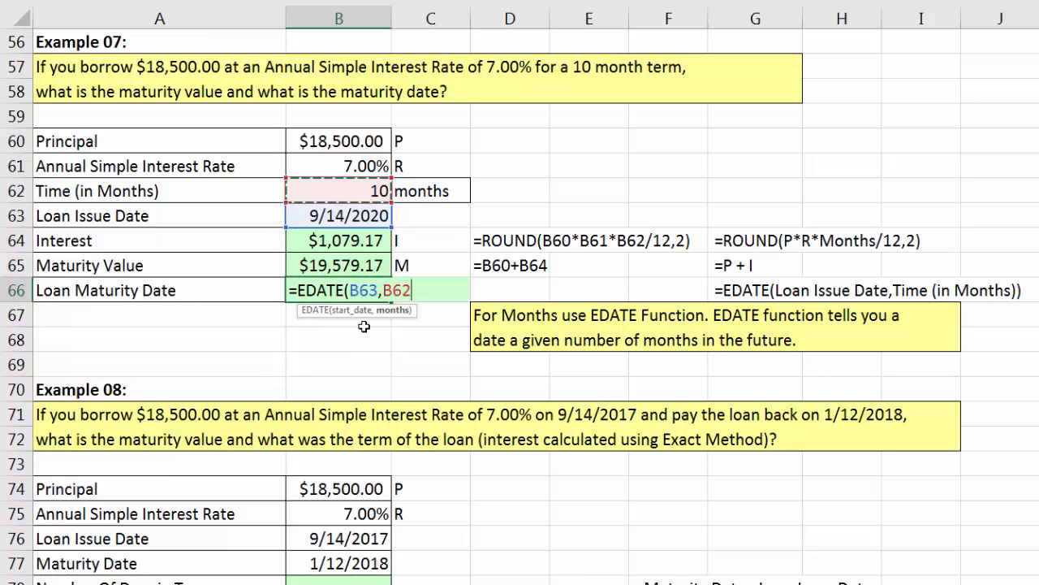
{"action": "type", "text": ")"}
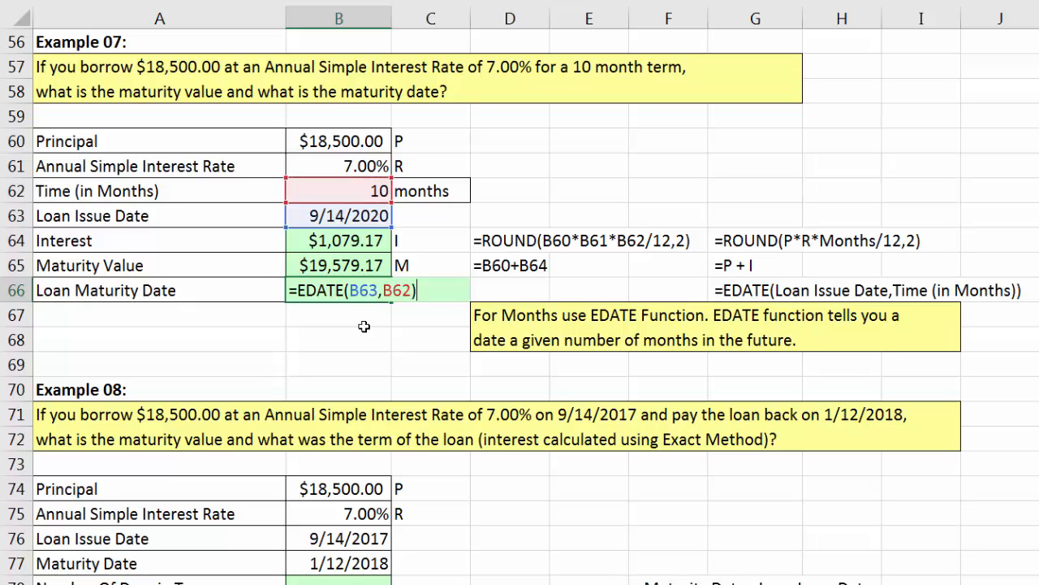
{"action": "key", "text": "Return"}
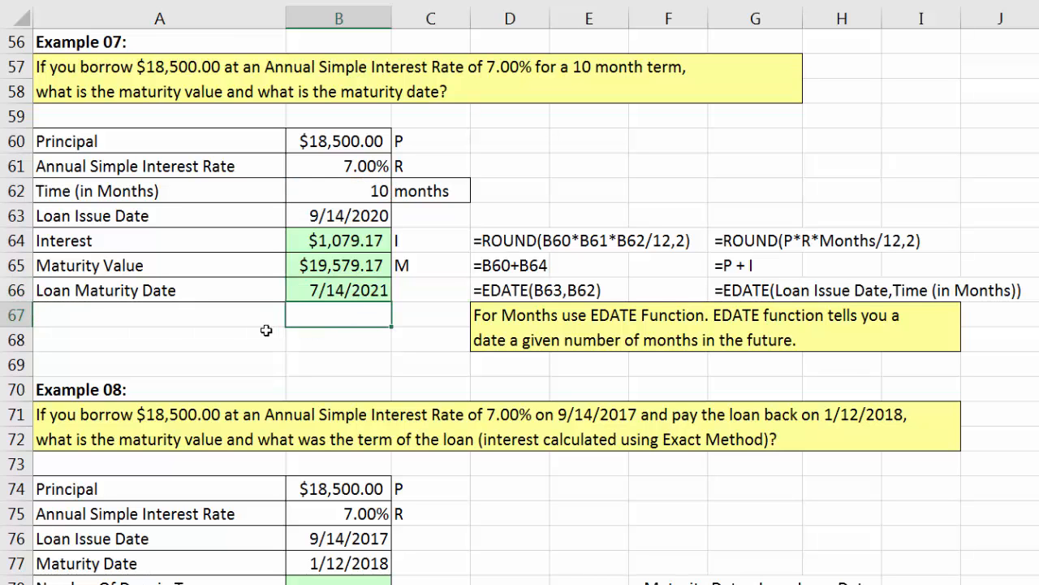
Calculate Example 08's number of days in the term in B78 by subtracting the issue date from the maturity date with =B77-B76
{"action": "scroll", "coordinate": [378, 314], "scroll_direction": "down", "scroll_amount": 4}
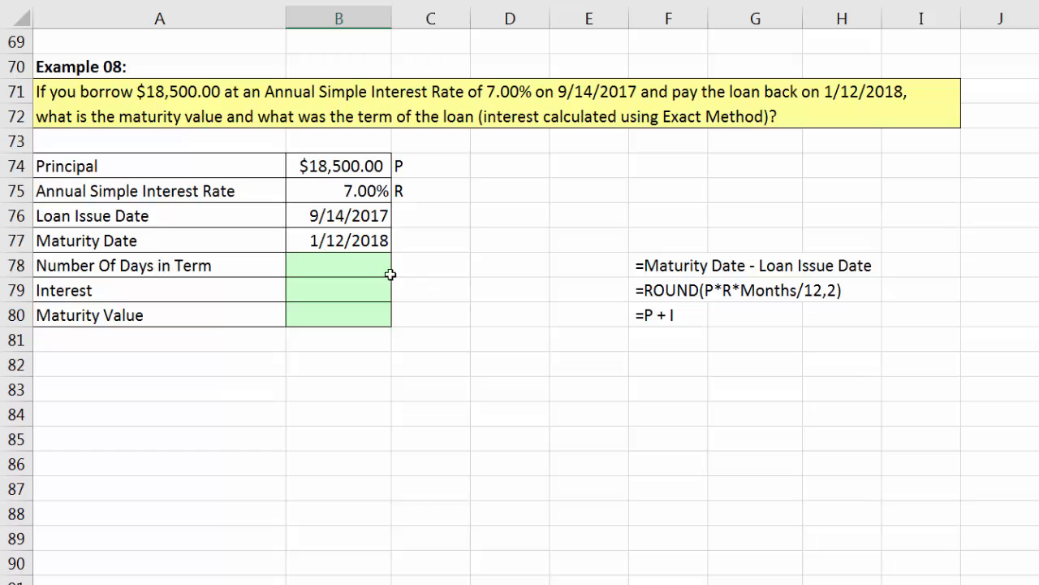
{"action": "left_click", "coordinate": [327, 195]}
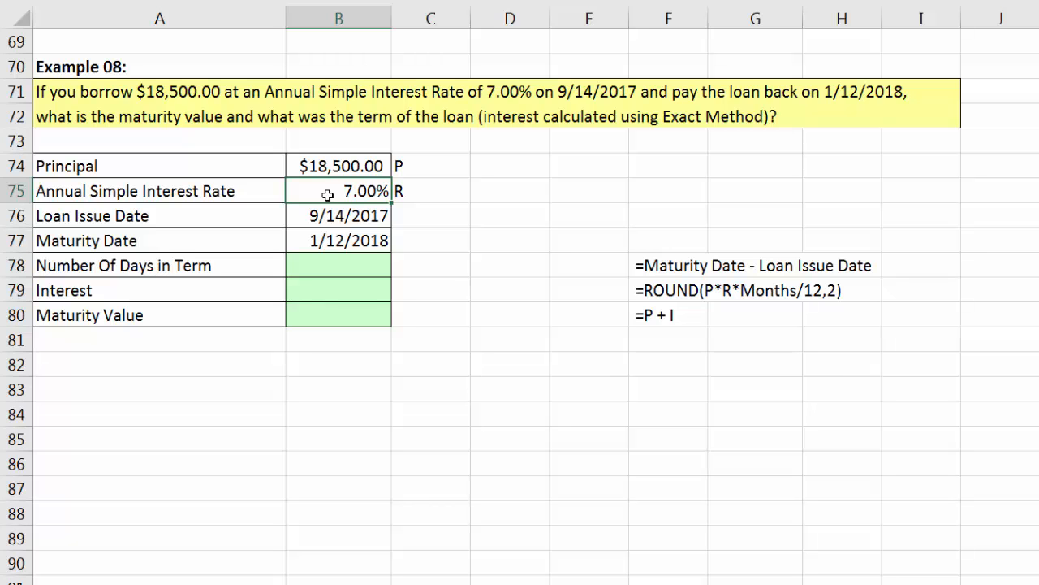
{"action": "left_click_drag", "start_coordinate": [331, 217], "coordinate": [330, 241]}
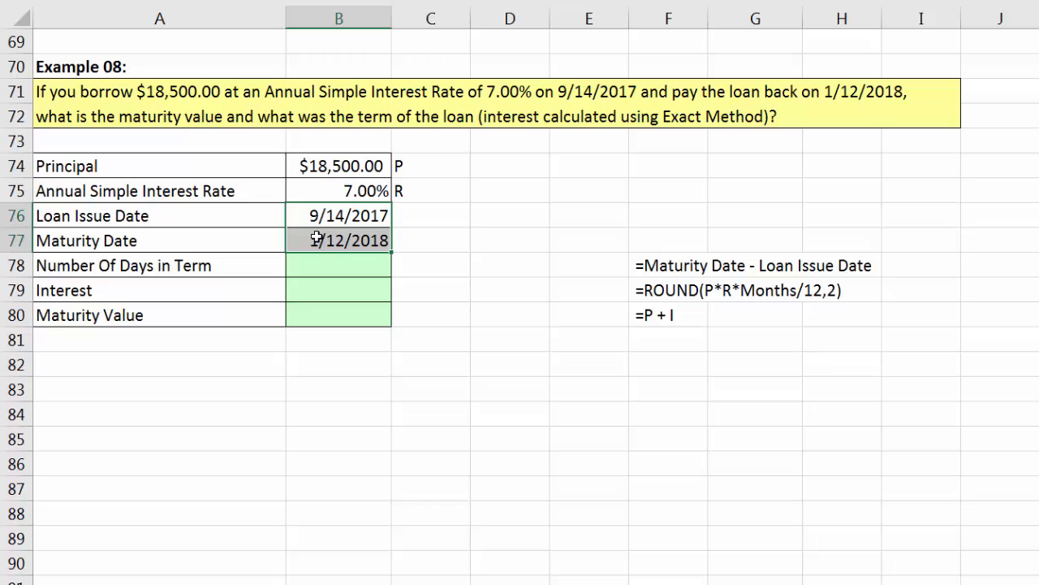
{"action": "left_click", "coordinate": [320, 267]}
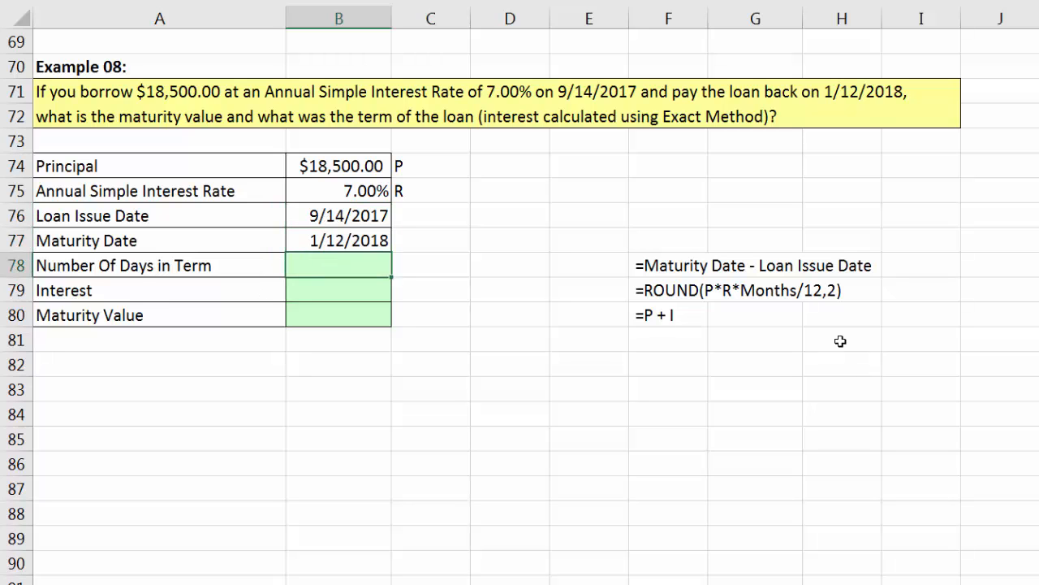
{"action": "type", "text": "="}
{"action": "key", "text": "Up"}
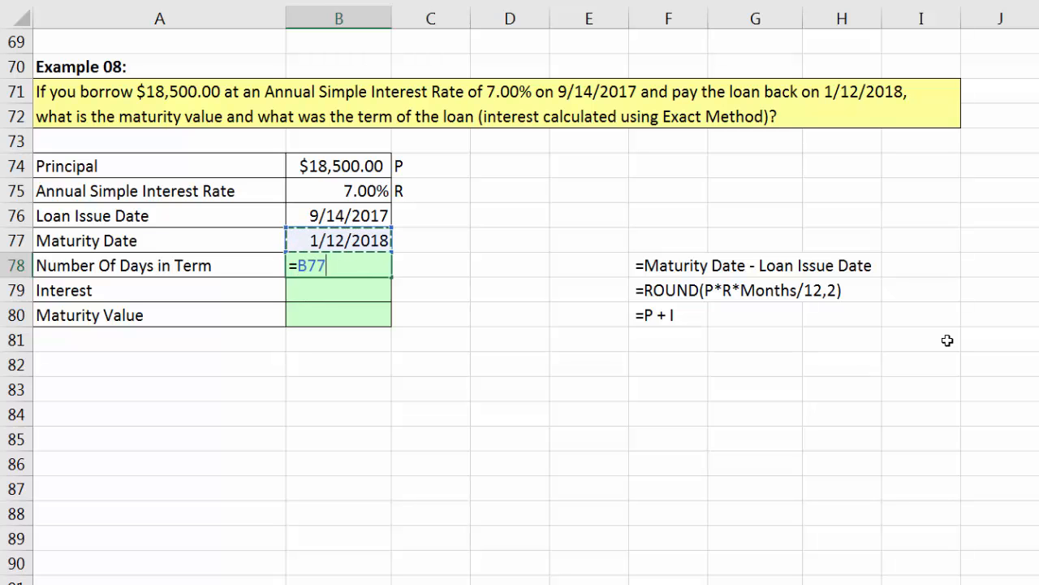
{"action": "type", "text": "-"}
{"action": "key", "text": "Up"}
{"action": "key", "text": "Up"}
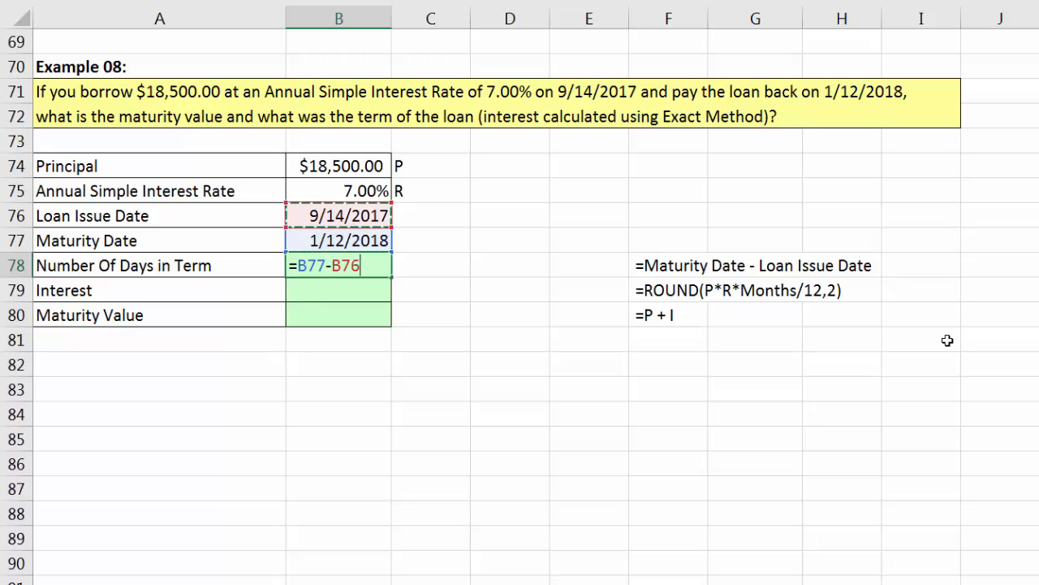
{"action": "key", "text": "Return"}
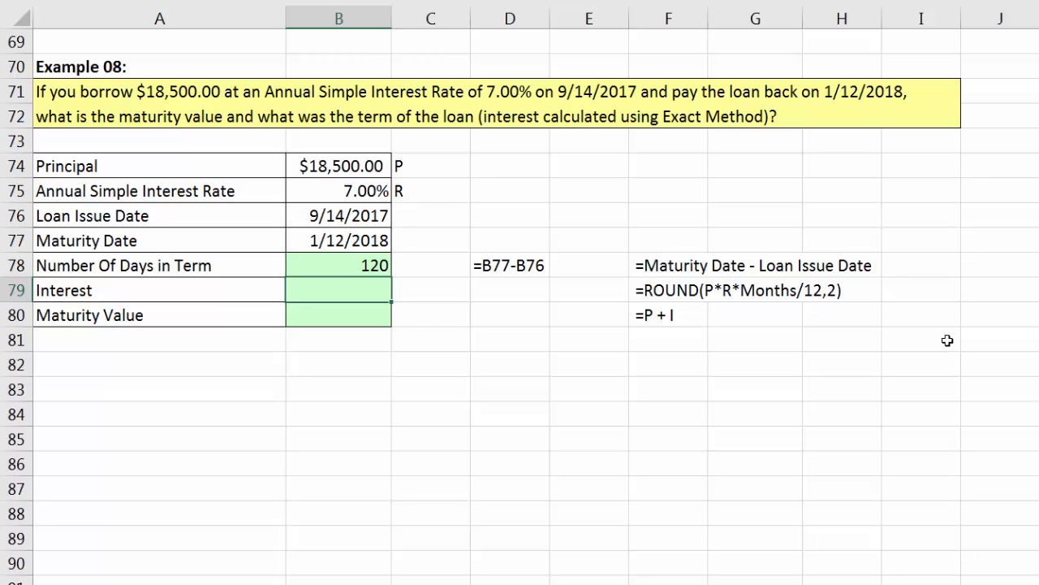
Calculate Example 08's exact-method interest in B79, rounded to two decimals, with =ROUND(B74*B75*B78/365,2)
{"action": "type", "text": "=round"}
{"action": "key", "text": "Tab"}
{"action": "key", "text": "Up"}
{"action": "key", "text": "Up"}
{"action": "key", "text": "Up"}
{"action": "key", "text": "Up"}
{"action": "key", "text": "Up"}
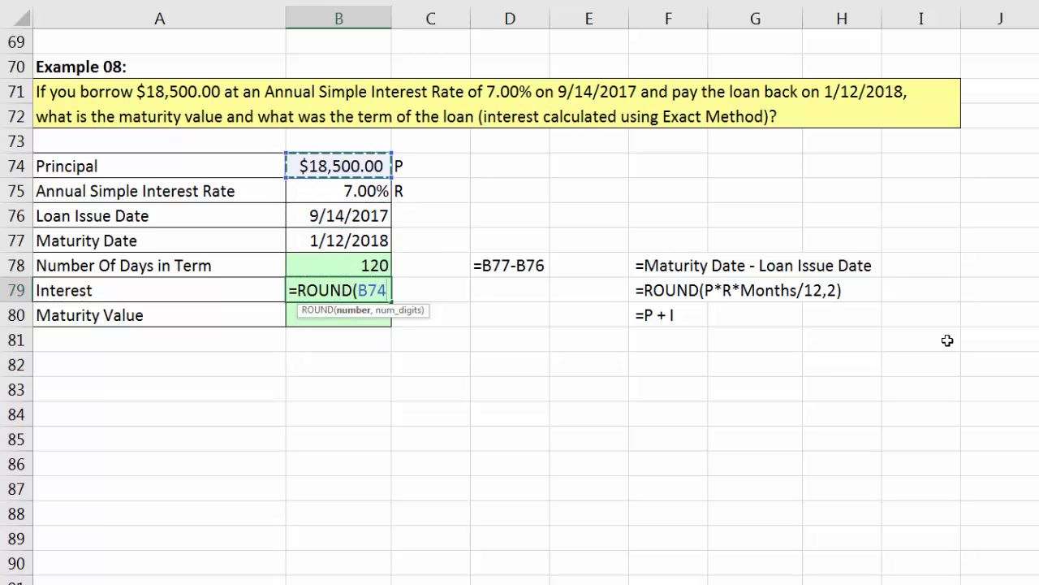
{"action": "type", "text": "*"}
{"action": "key", "text": "Up"}
{"action": "key", "text": "Up"}
{"action": "key", "text": "Up"}
{"action": "key", "text": "Up"}
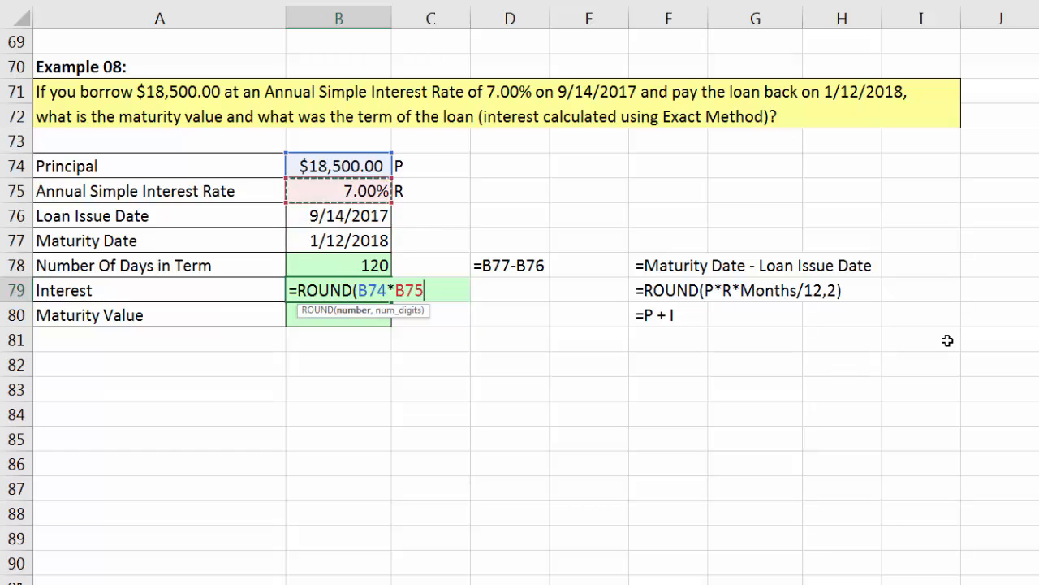
{"action": "type", "text": "*"}
{"action": "key", "text": "Up"}
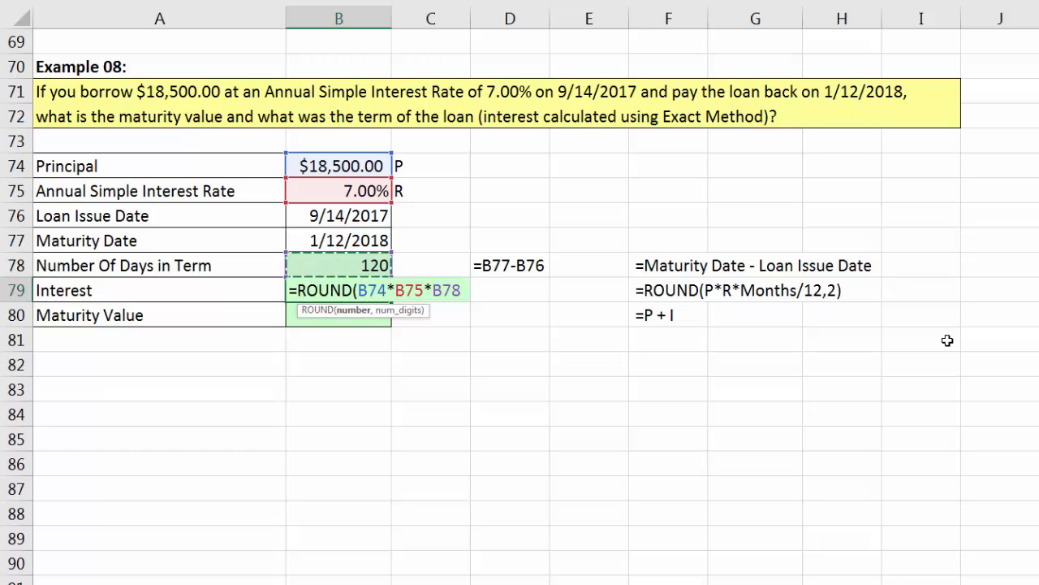
{"action": "type", "text": "/365"}
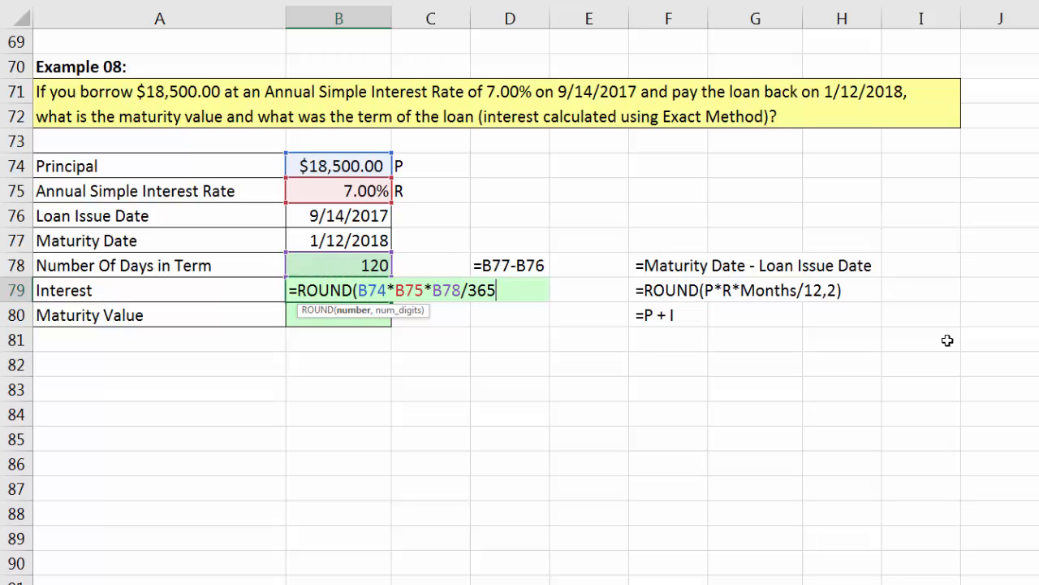
{"action": "type", "text": ","}
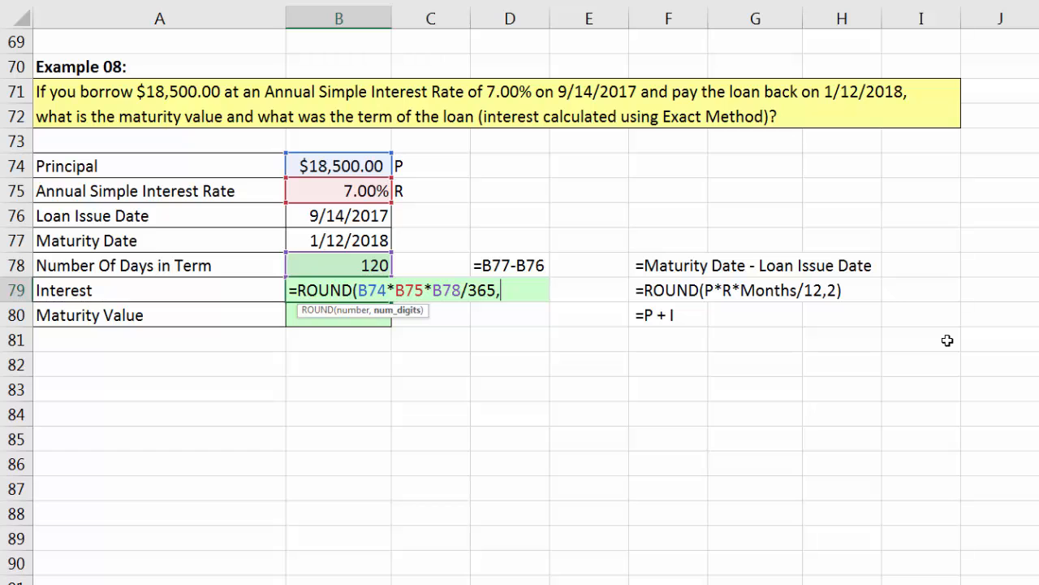
{"action": "type", "text": "2)"}
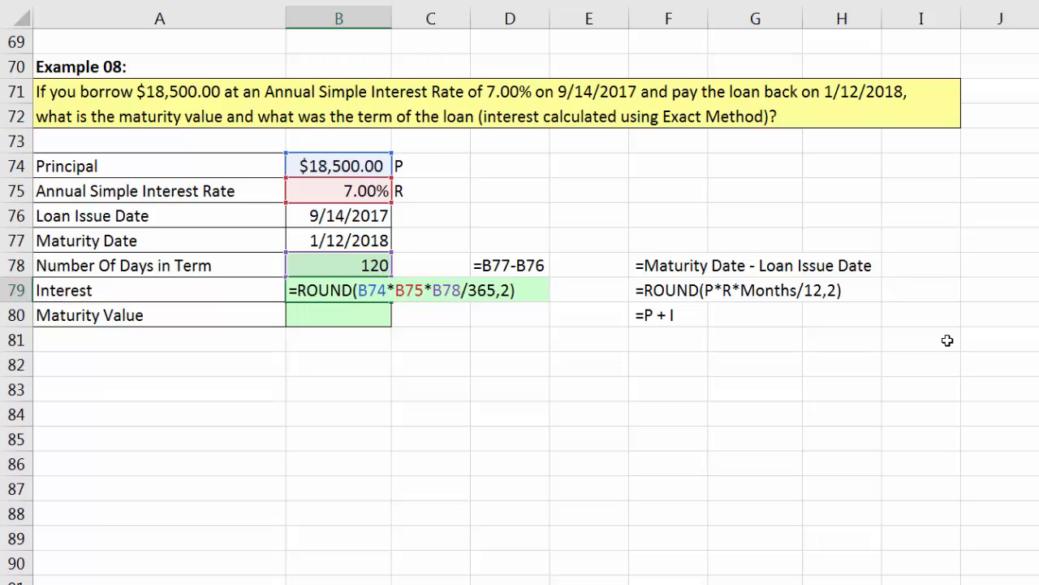
{"action": "key", "text": "Return"}
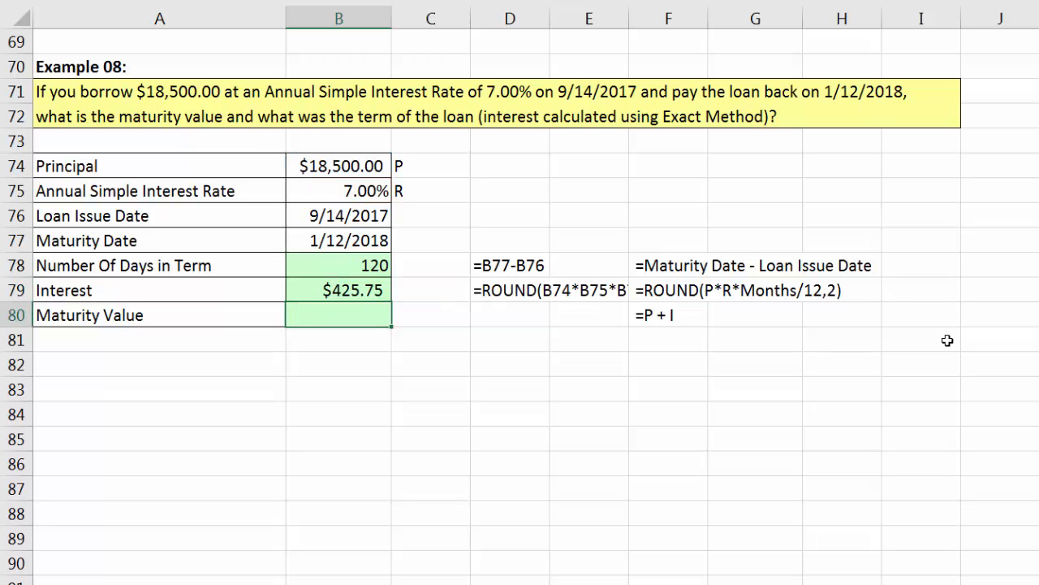
Calculate Example 08's maturity value in B80 by adding the principal and the interest with =B74+B79
{"action": "type", "text": "="}
{"action": "key", "text": "Up"}
{"action": "key", "text": "Up"}
{"action": "key", "text": "Up"}
{"action": "key", "text": "Up"}
{"action": "key", "text": "Up"}
{"action": "key", "text": "Up"}
{"action": "type", "text": "+"}
{"action": "key", "text": "Up"}
{"action": "key", "text": "Return"}
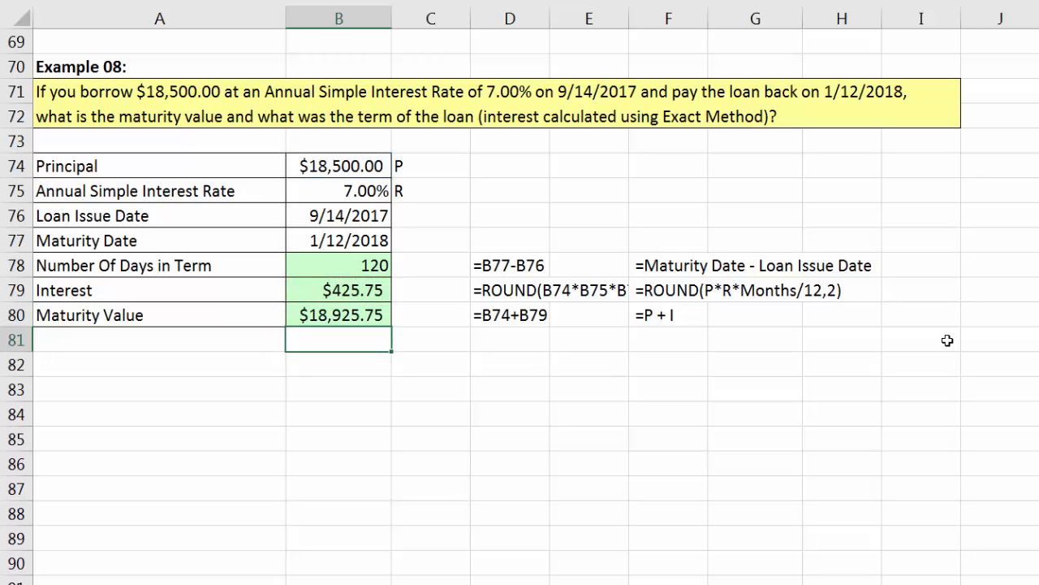
{"action": "scroll", "coordinate": [902, 347], "scroll_direction": "up", "scroll_amount": 17}
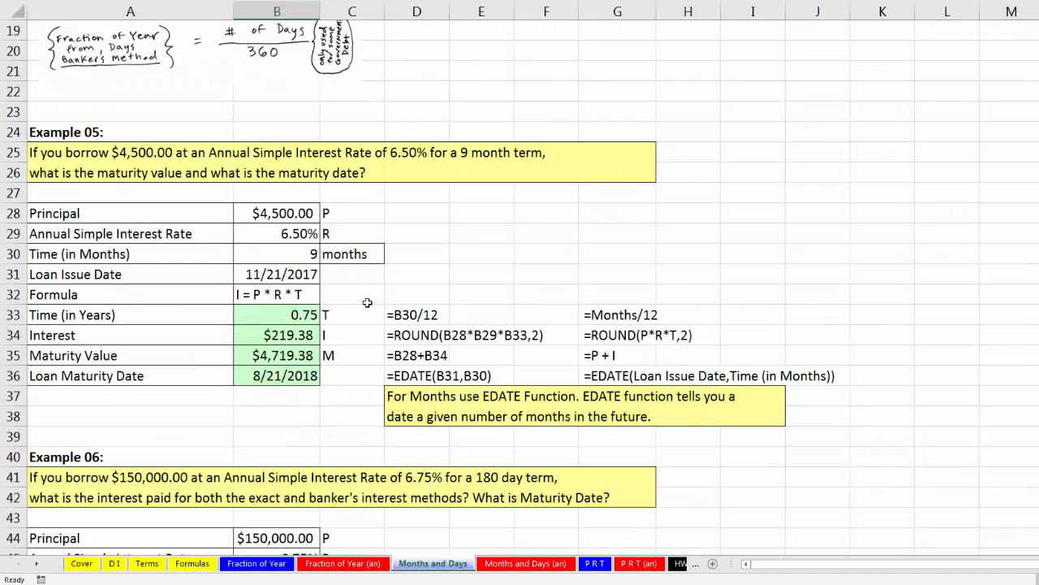
Review Example 05's interest, maturity value and loan maturity date cells
{"action": "left_click", "coordinate": [288, 335]}
{"action": "left_click", "coordinate": [241, 355]}
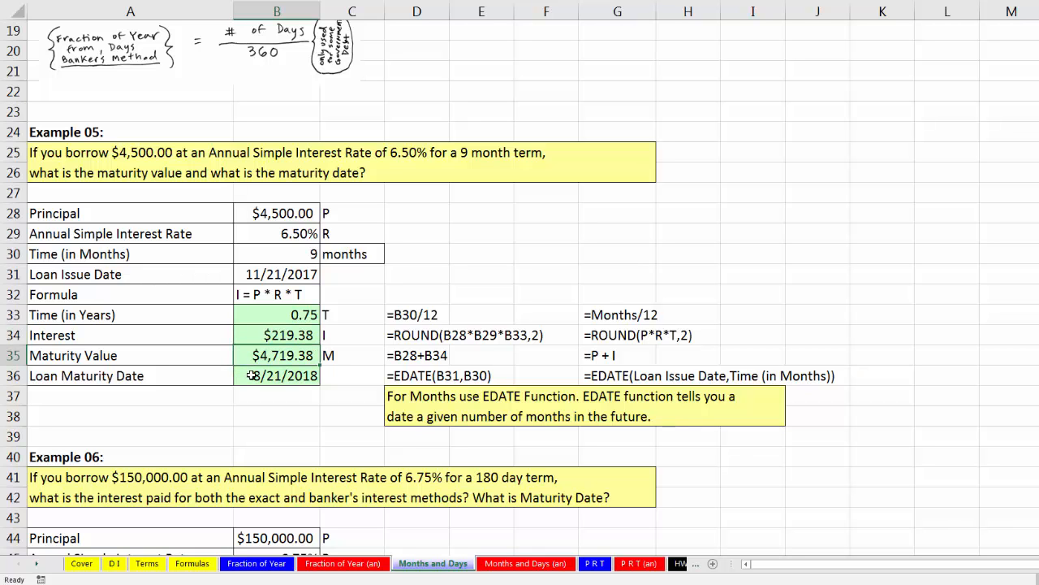
{"action": "left_click", "coordinate": [252, 376]}
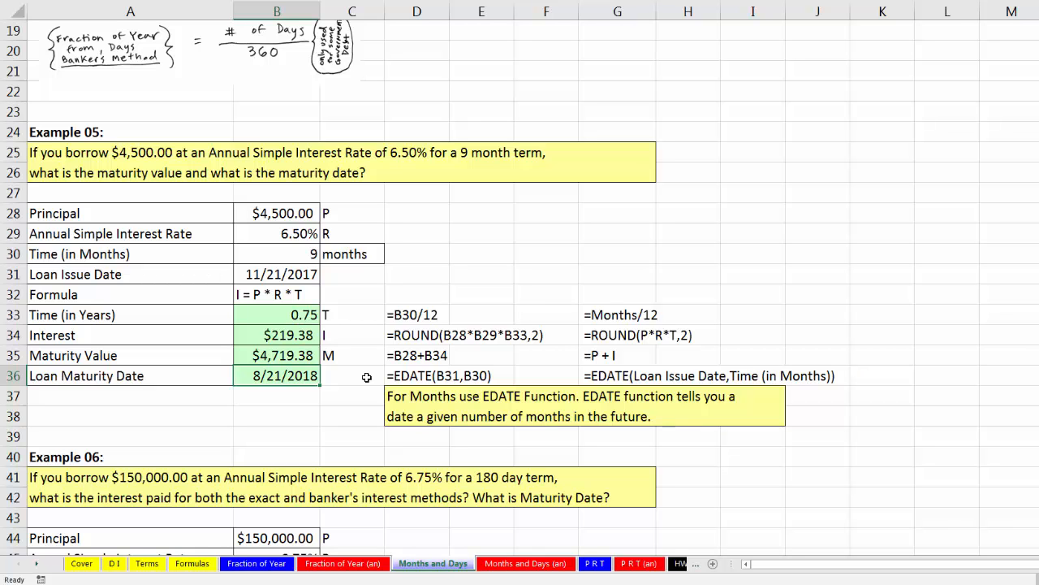
Switch to the P R T sheet and examine Example 09's given rate, term and days in year under Solve For Principal
{"action": "left_click", "coordinate": [595, 567]}
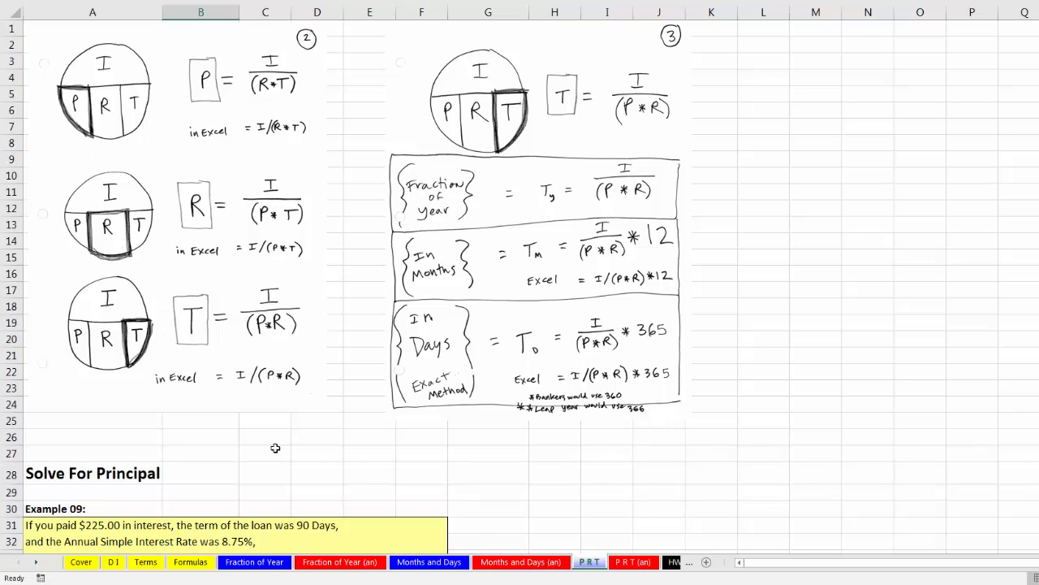
{"action": "left_click", "coordinate": [655, 485]}
{"action": "scroll", "coordinate": [657, 485], "scroll_direction": "down", "scroll_amount": 9}
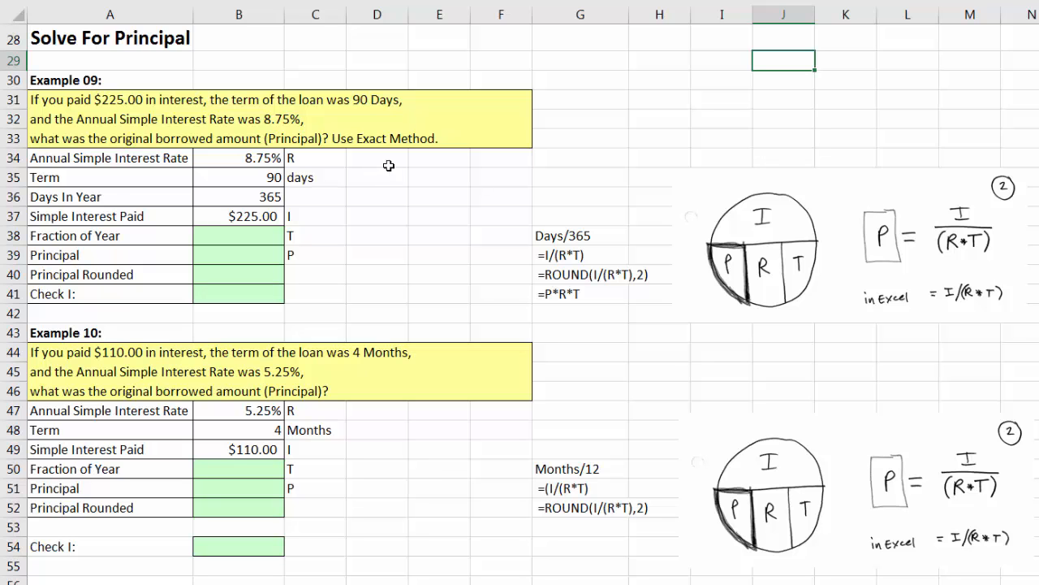
{"action": "left_click_drag", "start_coordinate": [230, 162], "coordinate": [237, 208]}
{"action": "left_click", "coordinate": [237, 163]}
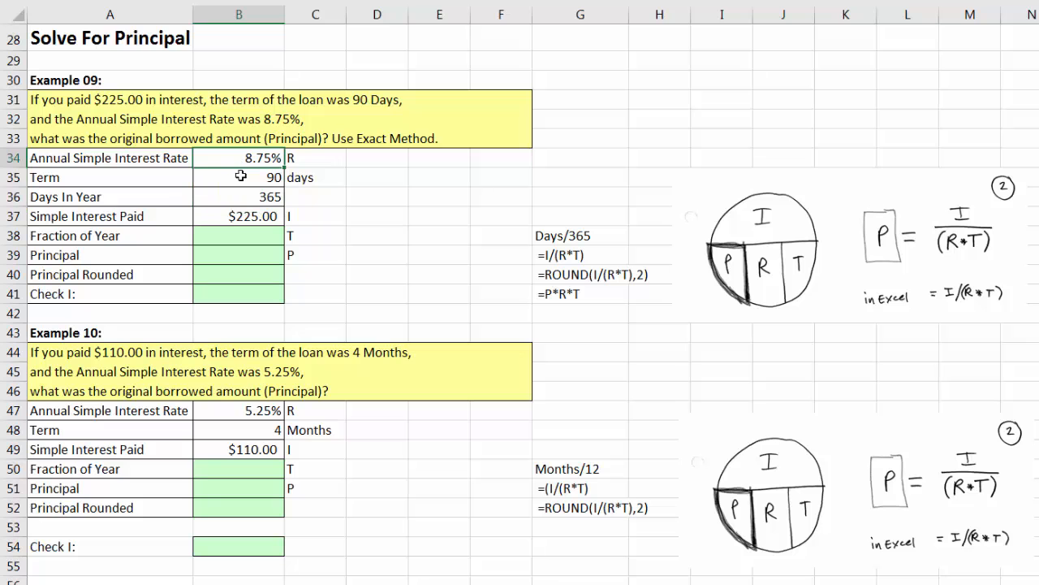
{"action": "left_click", "coordinate": [241, 175]}
{"action": "left_click", "coordinate": [260, 198]}
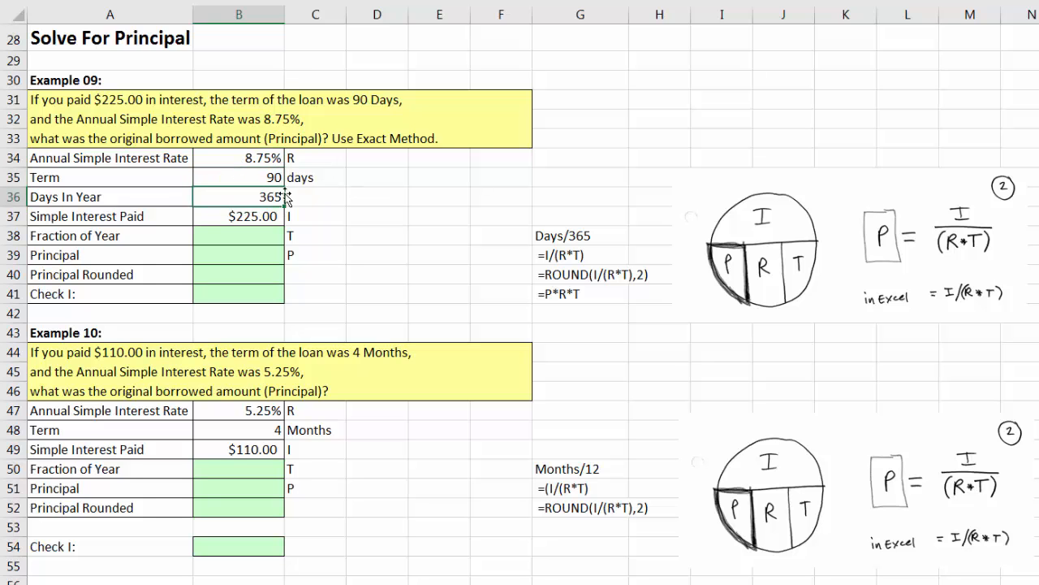
Calculate Example 09's fraction of a year in B38 by dividing the term by the days in the year with =B35/B36
{"action": "left_click", "coordinate": [250, 242]}
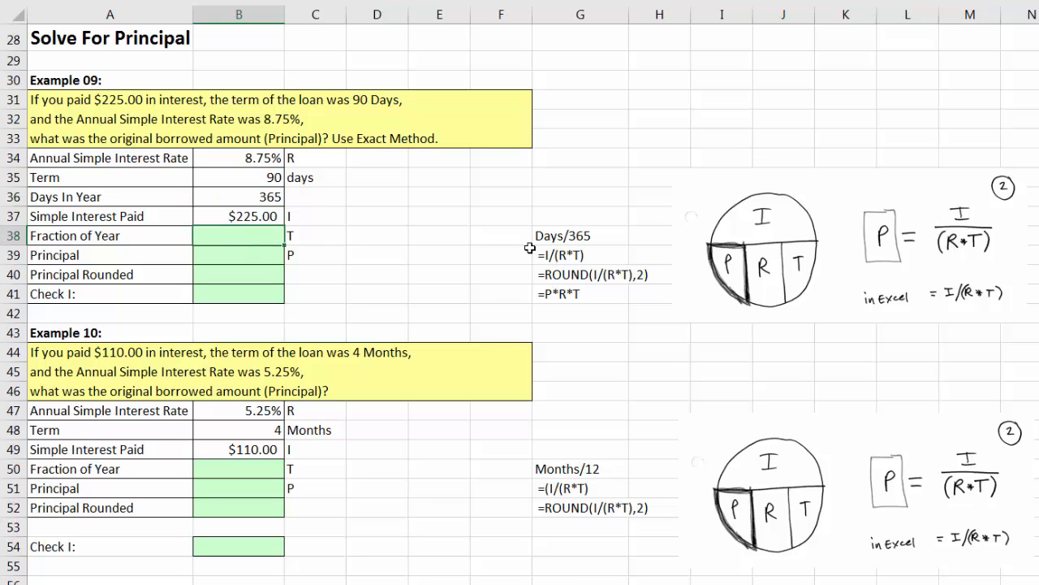
{"action": "type", "text": "="}
{"action": "key", "text": "Up"}
{"action": "key", "text": "Up"}
{"action": "key", "text": "Up"}
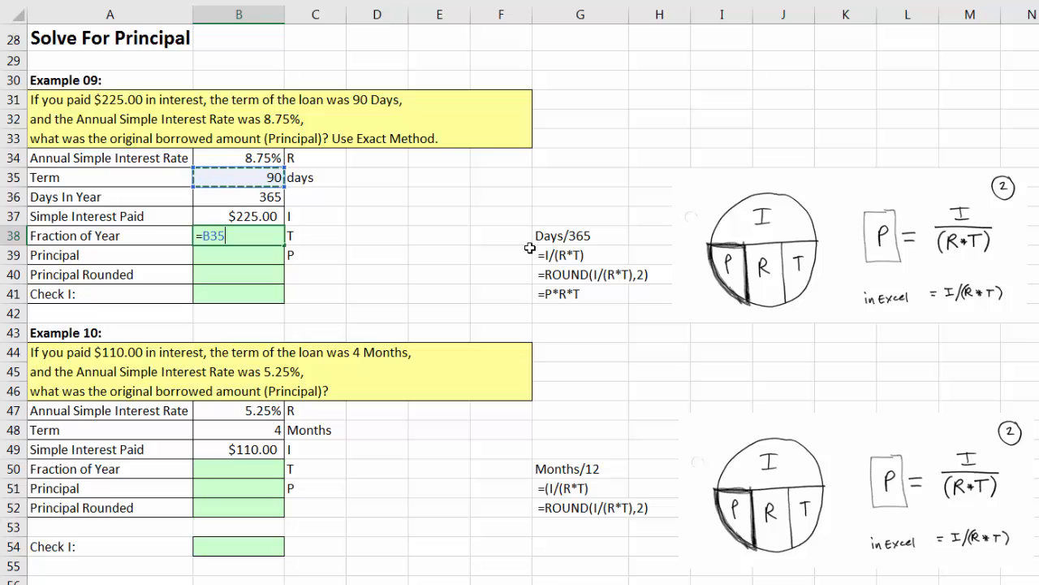
{"action": "type", "text": "/"}
{"action": "key", "text": "Up"}
{"action": "key", "text": "Up"}
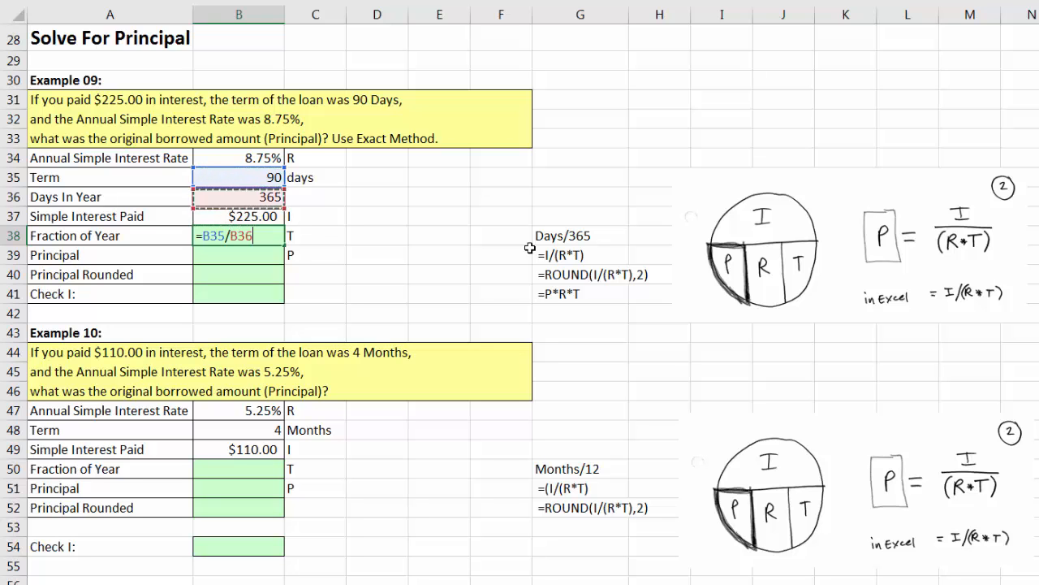
{"action": "key", "text": "Return"}
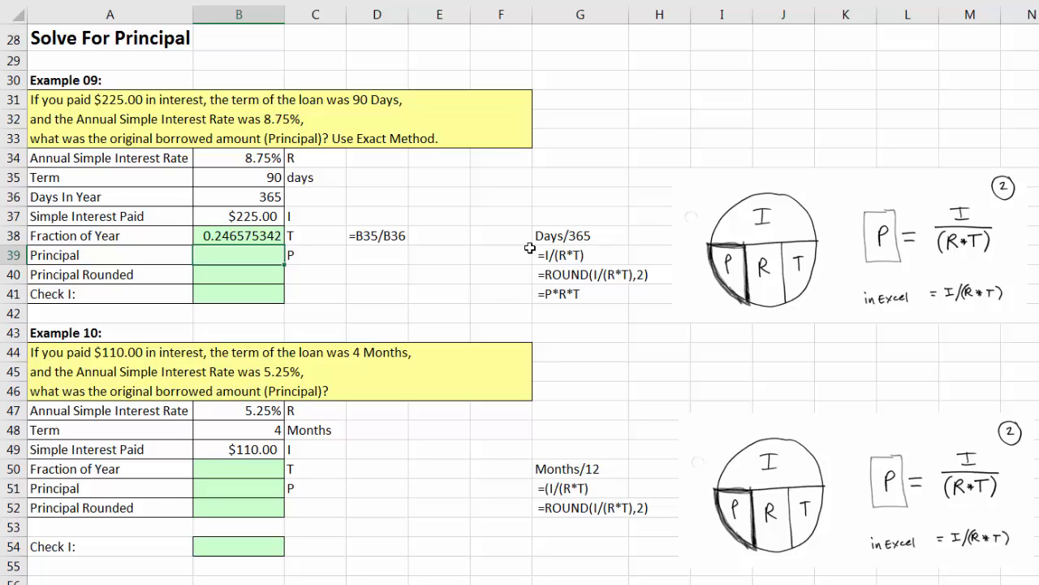
Move the principal formula picture closer to Example 09's table and return it beside the formula notes
{"action": "left_click_drag", "start_coordinate": [798, 264], "coordinate": [562, 258]}
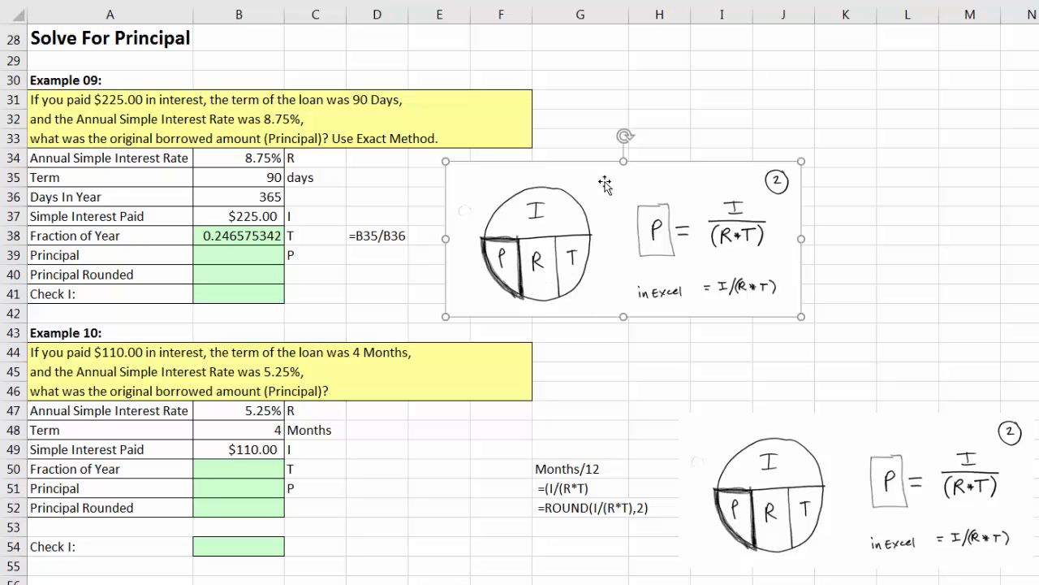
{"action": "left_click_drag", "start_coordinate": [475, 182], "coordinate": [713, 188]}
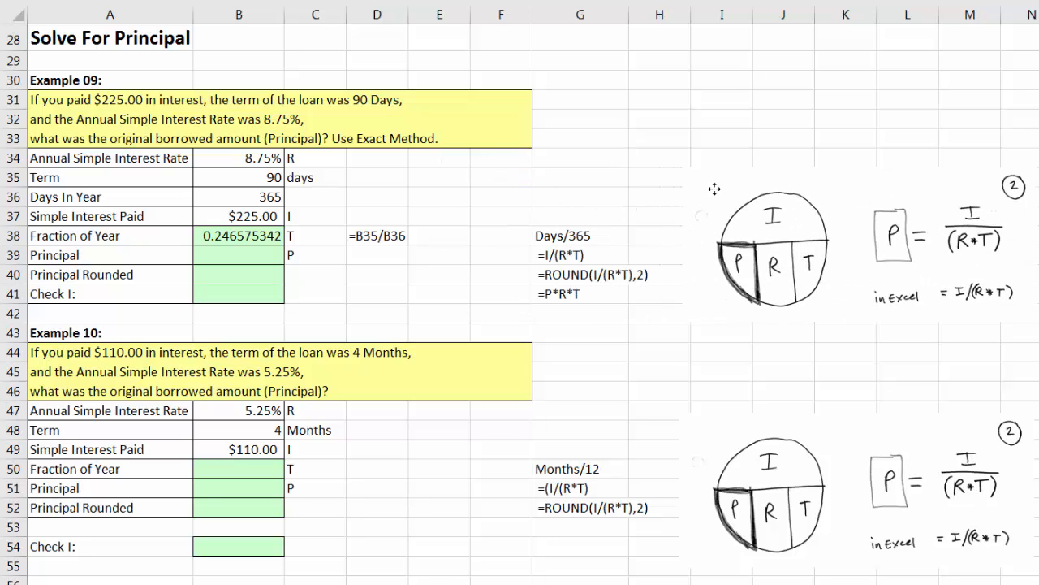
Calculate Example 09's principal in B39 by dividing the interest by rate times time with =B37/(B34*B38)
{"action": "left_click", "coordinate": [255, 255]}
{"action": "type", "text": "="}
{"action": "key", "text": "Up"}
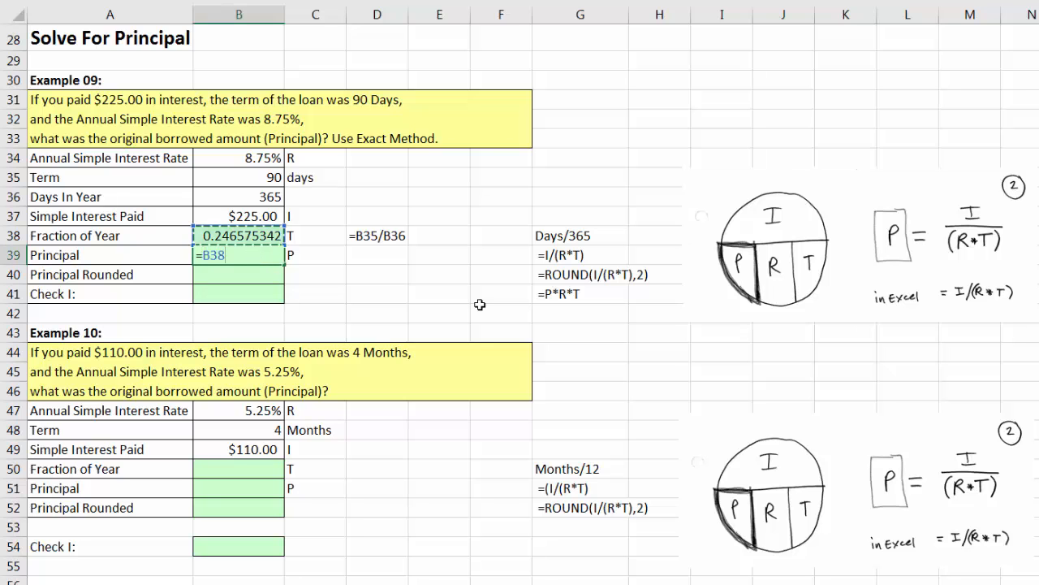
{"action": "key", "text": "Up"}
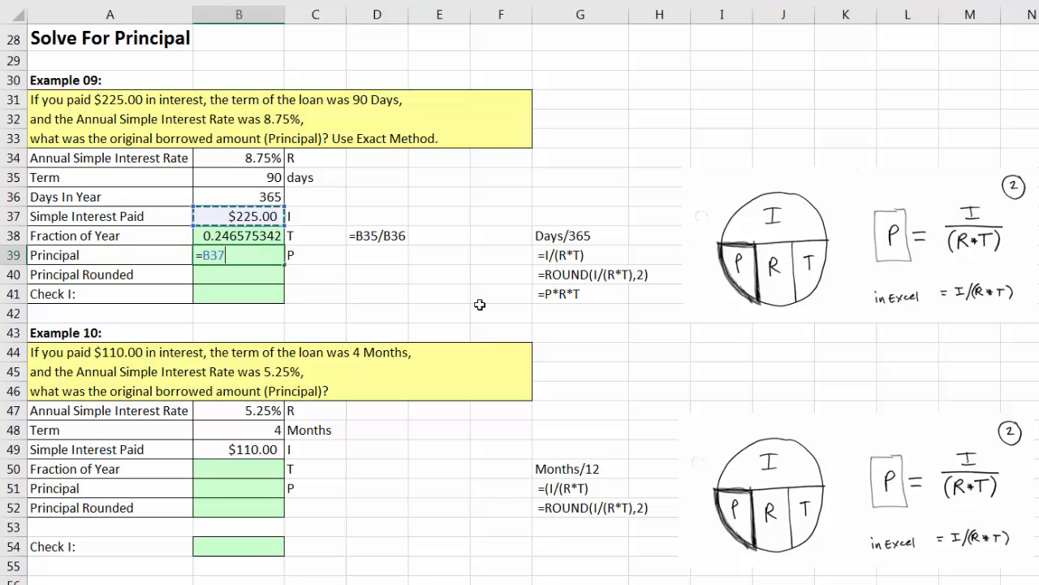
{"action": "type", "text": "/"}
{"action": "key", "text": "Up"}
{"action": "key", "text": "Up"}
{"action": "key", "text": "Up"}
{"action": "key", "text": "Up"}
{"action": "key", "text": "Up"}
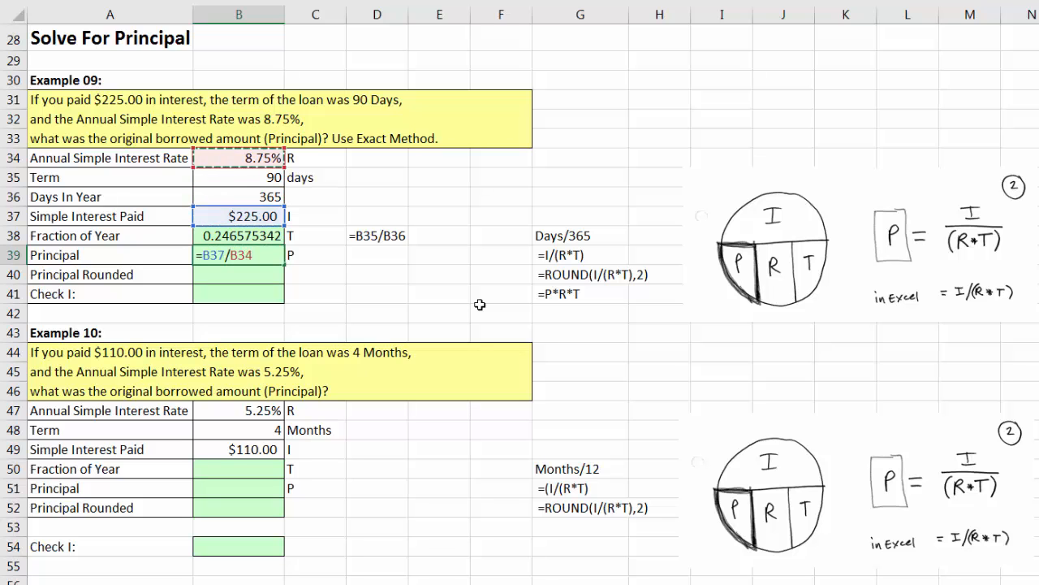
{"action": "type", "text": "*"}
{"action": "key", "text": "Up"}
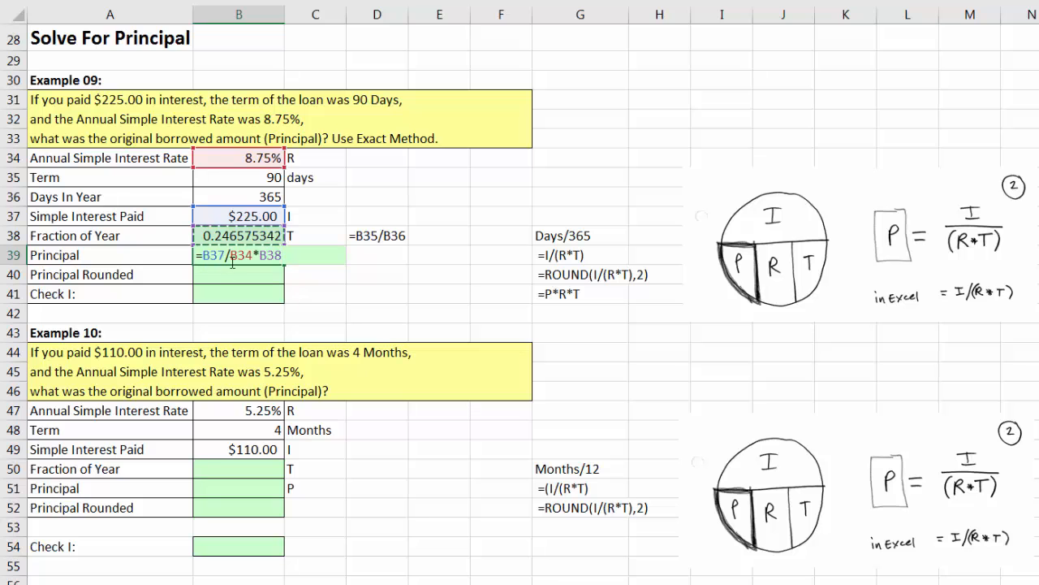
{"action": "left_click", "coordinate": [233, 257]}
{"action": "type", "text": "("}
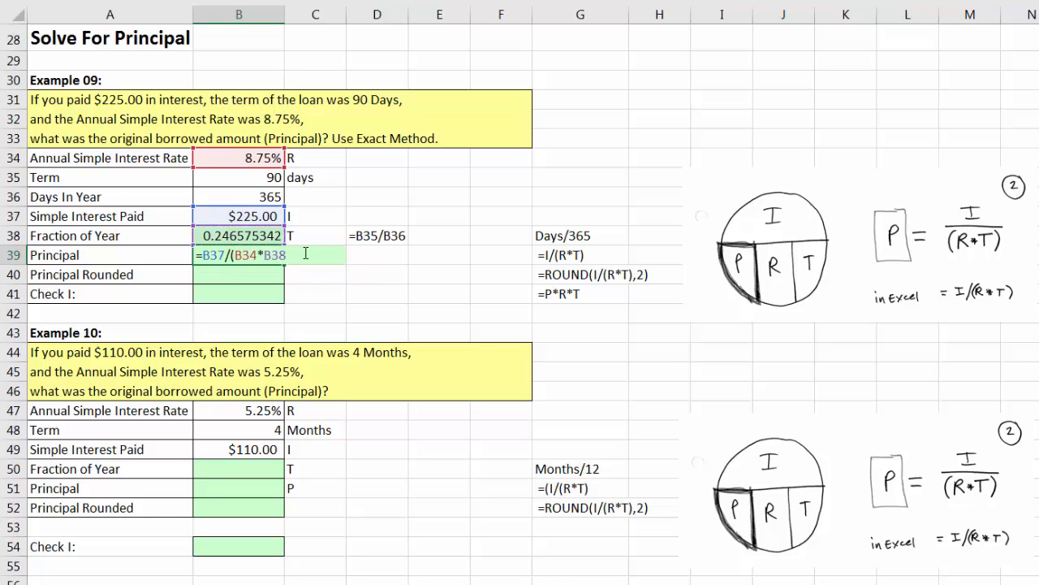
{"action": "key", "text": "Return"}
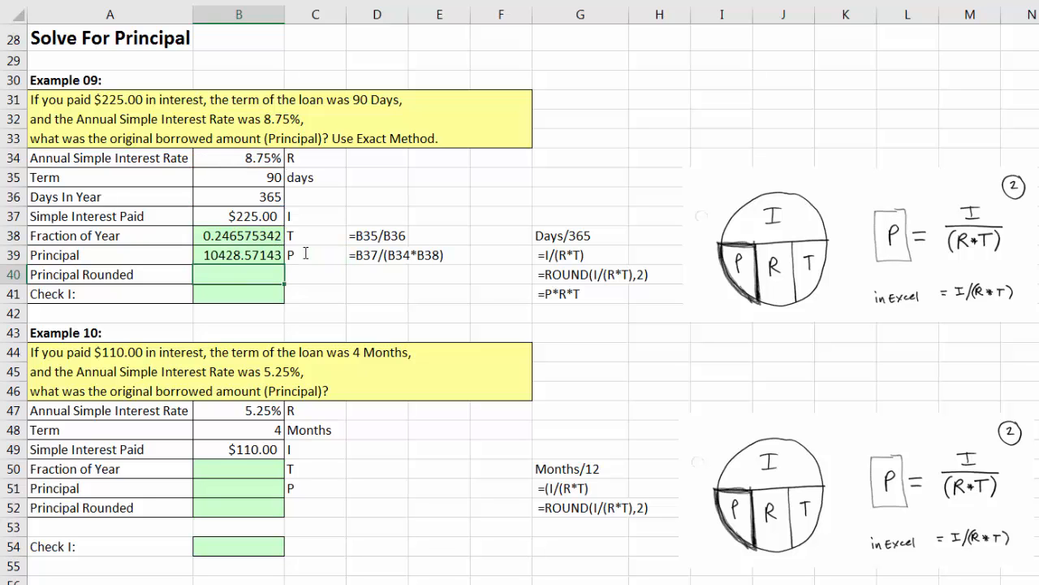
Round Example 09's principal to two decimals in B40 with =ROUND(B39,2)
{"action": "type", "text": "=round"}
{"action": "key", "text": "Tab"}
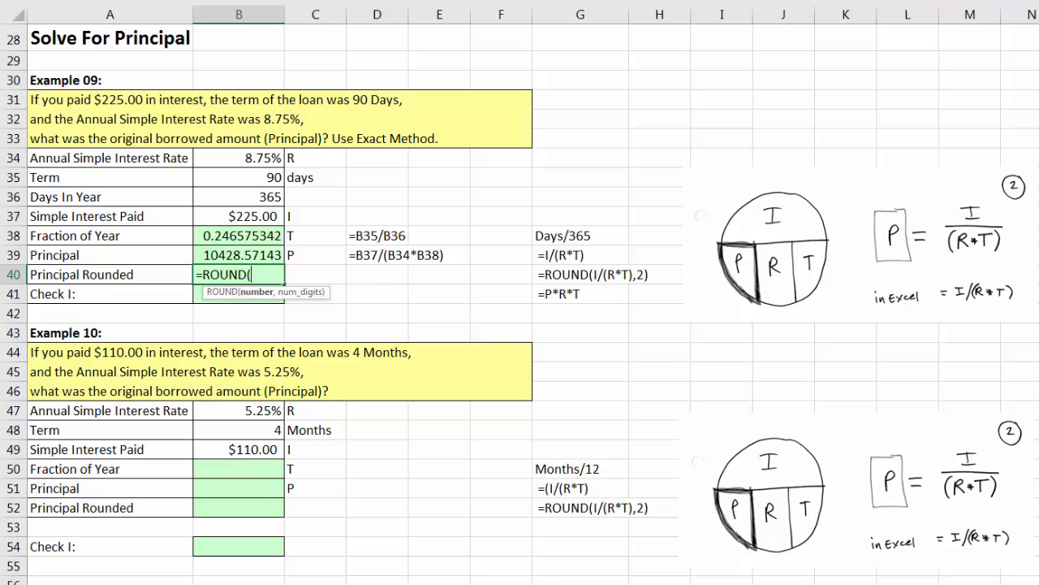
{"action": "key", "text": "Up"}
{"action": "type", "text": ",2"}
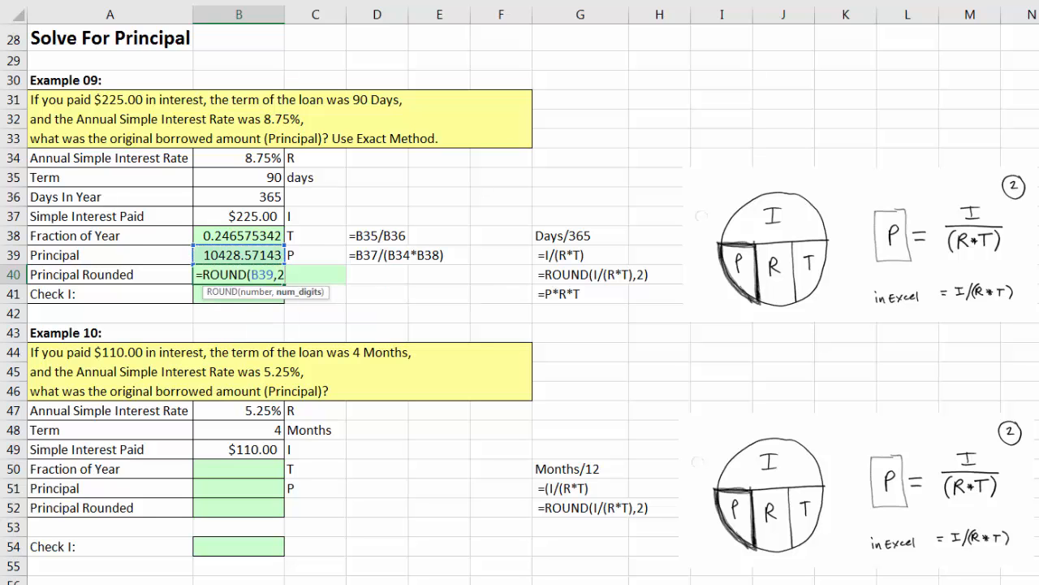
{"action": "type", "text": ")"}
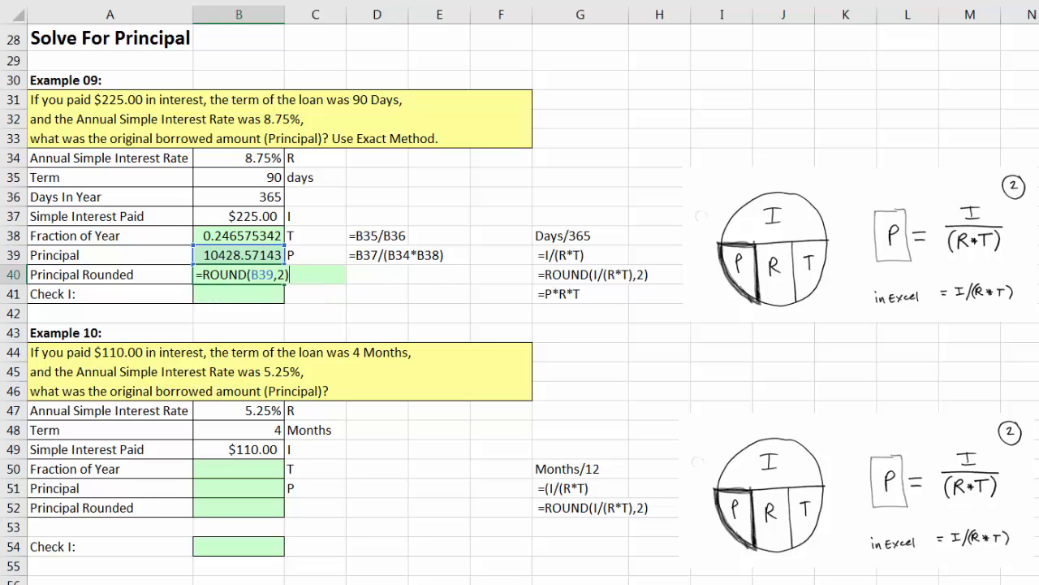
{"action": "key", "text": "Return"}
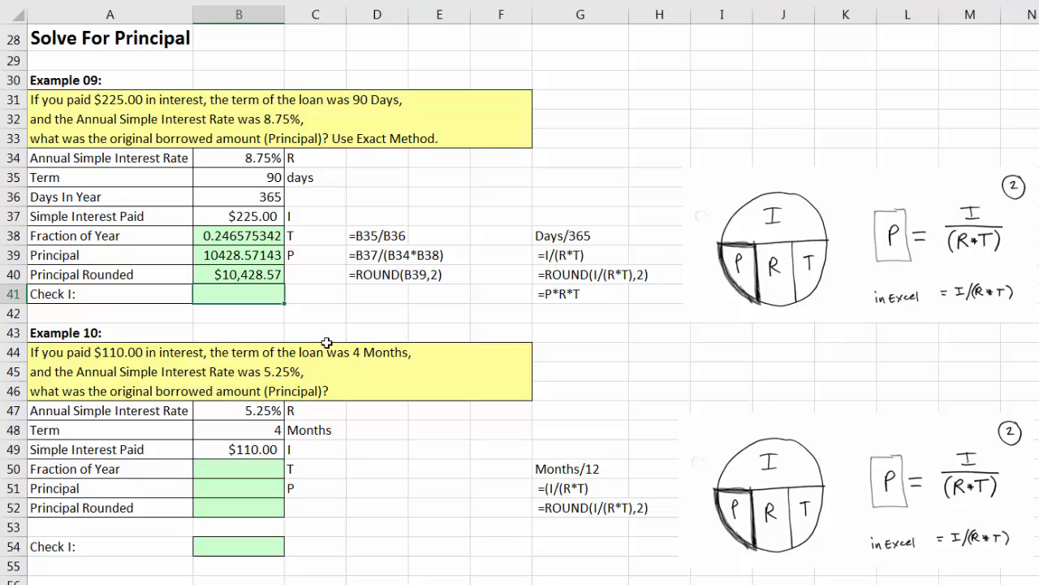
Check Example 09's interest in B41 by multiplying the unrounded principal, rate and fraction of a year with =B39*B34*B38
{"action": "key", "text": "Up"}
{"action": "key", "text": "Up"}
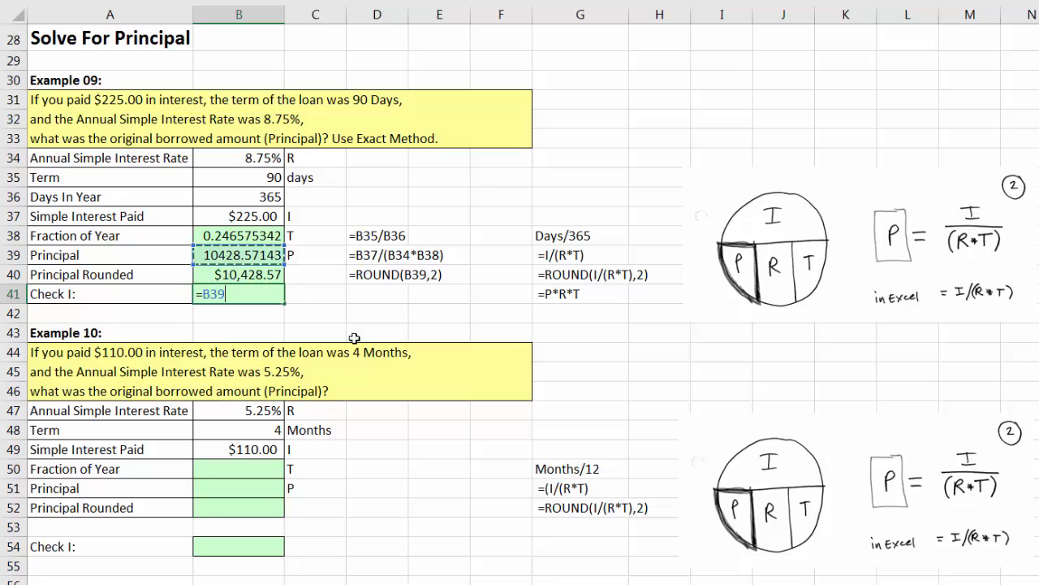
{"action": "type", "text": "*"}
{"action": "key", "text": "Up"}
{"action": "key", "text": "Up"}
{"action": "key", "text": "Up"}
{"action": "key", "text": "Up"}
{"action": "key", "text": "Up"}
{"action": "key", "text": "Up"}
{"action": "key", "text": "Up"}
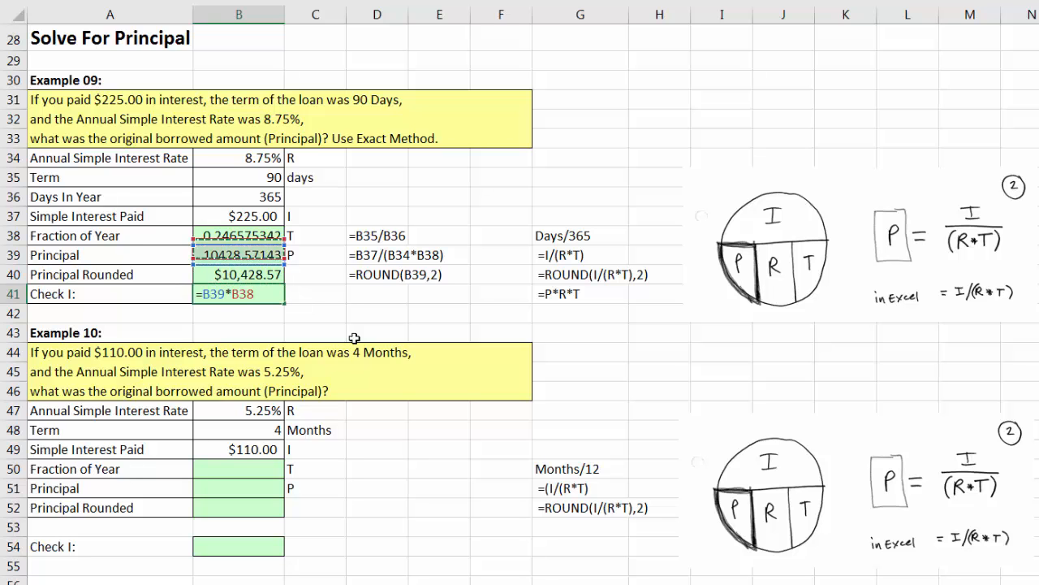
{"action": "type", "text": "*"}
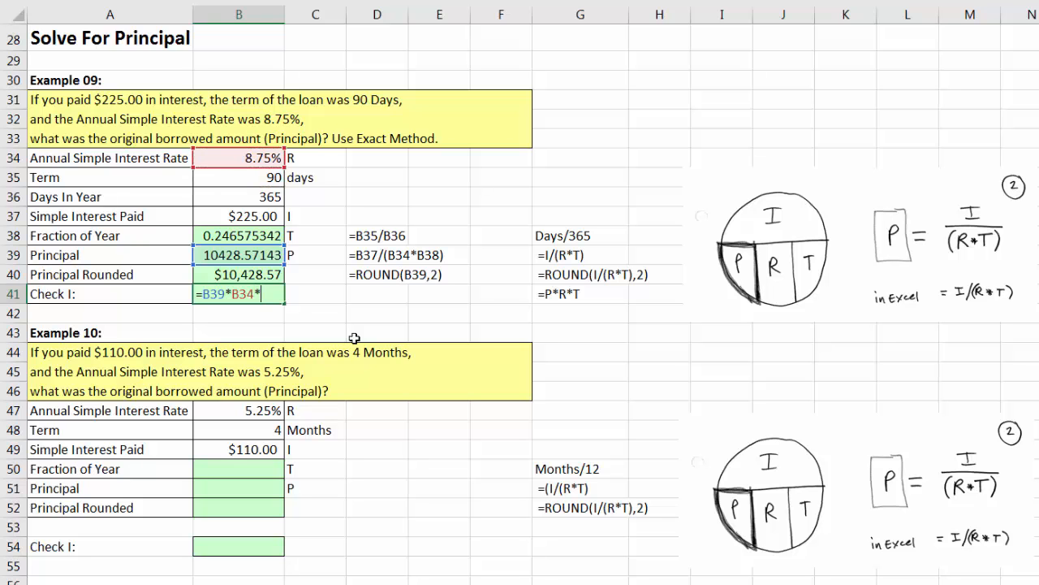
{"action": "key", "text": "Up"}
{"action": "key", "text": "Up"}
{"action": "key", "text": "Up"}
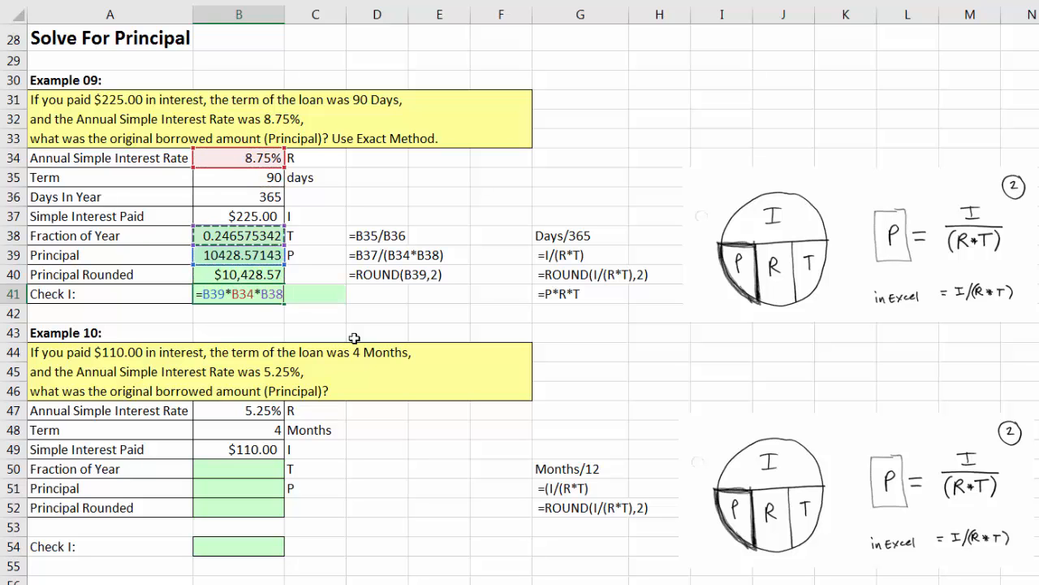
{"action": "key", "text": "Return"}
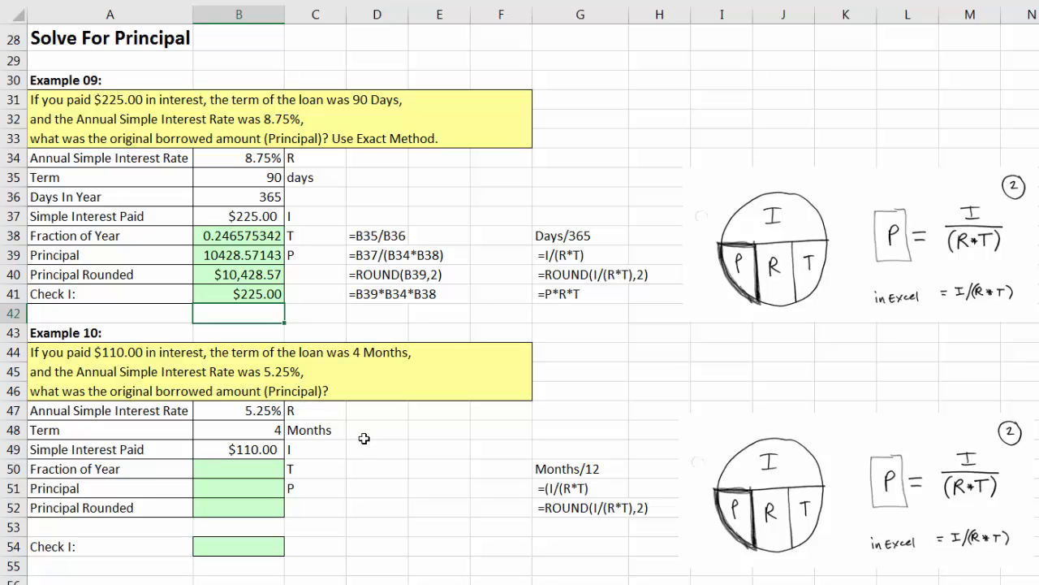
Calculate Example 10's fraction of a year in B50 by dividing the term in months by 12 with =B48/12
{"action": "left_click", "coordinate": [255, 436]}
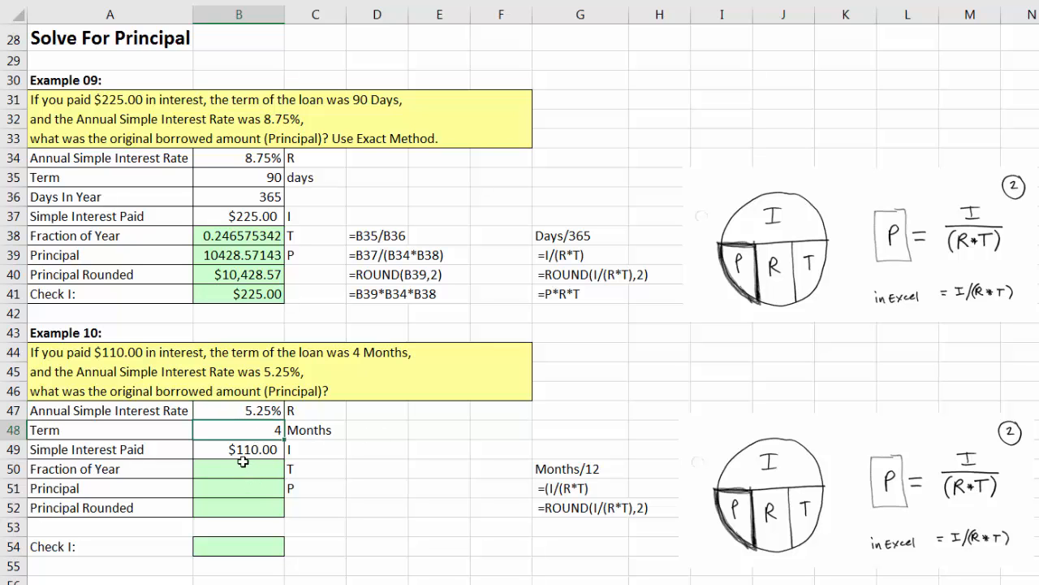
{"action": "left_click", "coordinate": [243, 454]}
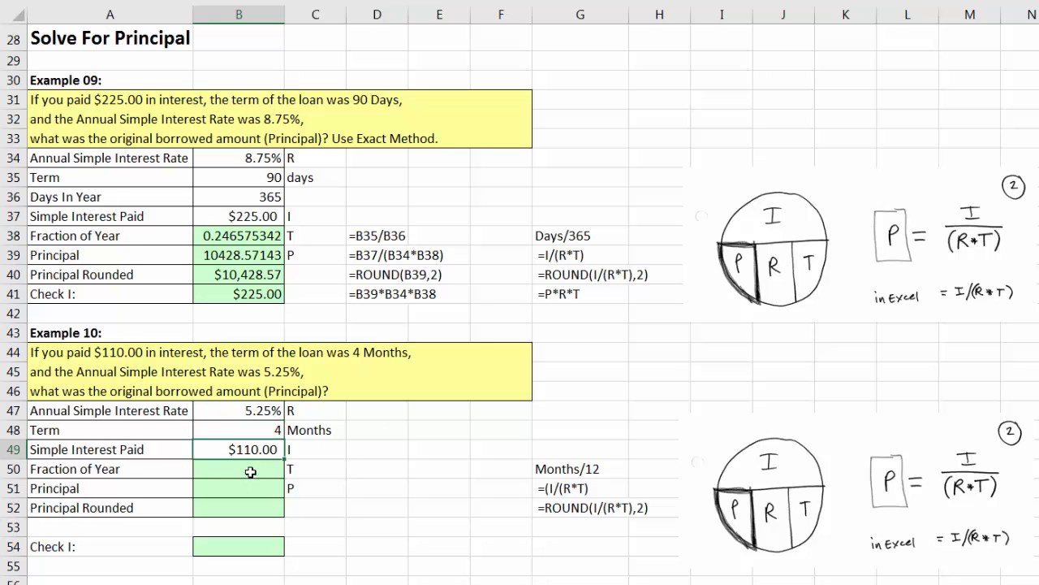
{"action": "left_click", "coordinate": [251, 471]}
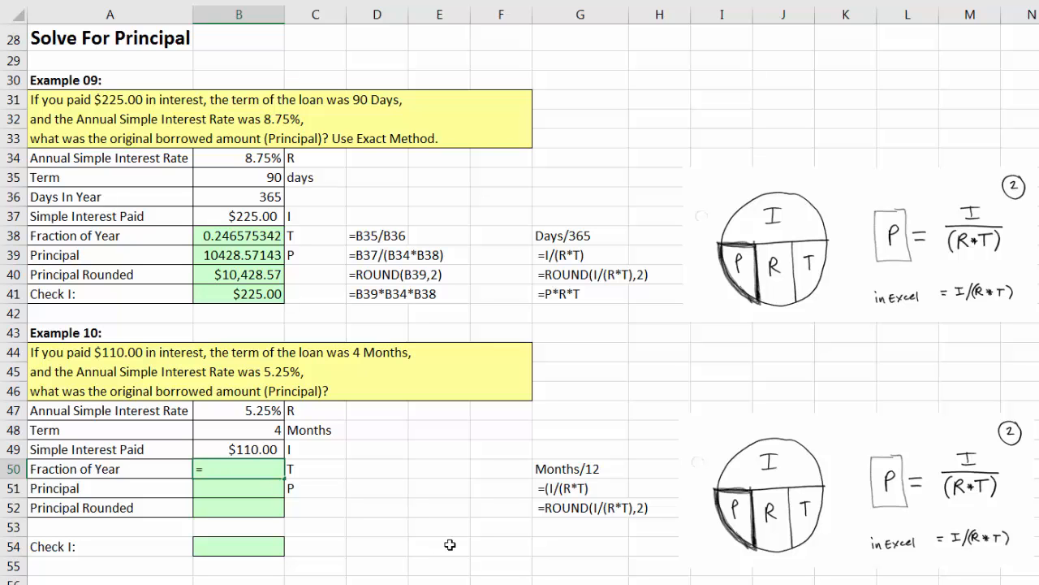
{"action": "type", "text": "="}
{"action": "key", "text": "Up"}
{"action": "key", "text": "Up"}
{"action": "type", "text": "/12"}
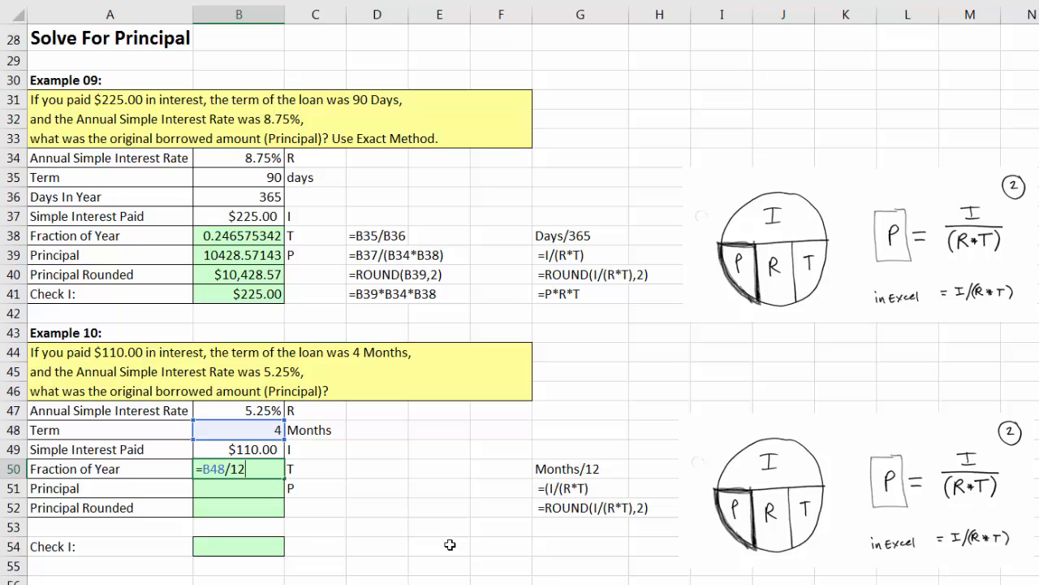
{"action": "key", "text": "Return"}
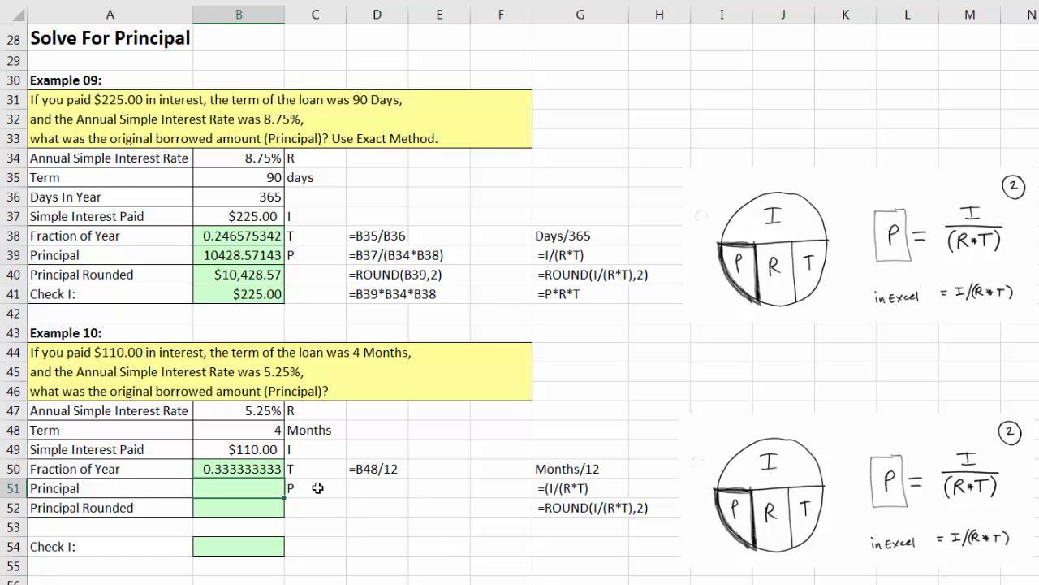
Calculate Example 10's principal in B51 by dividing the interest by rate times time with =B49/(B47*B50)
{"action": "type", "text": "="}
{"action": "key", "text": "Up"}
{"action": "key", "text": "Up"}
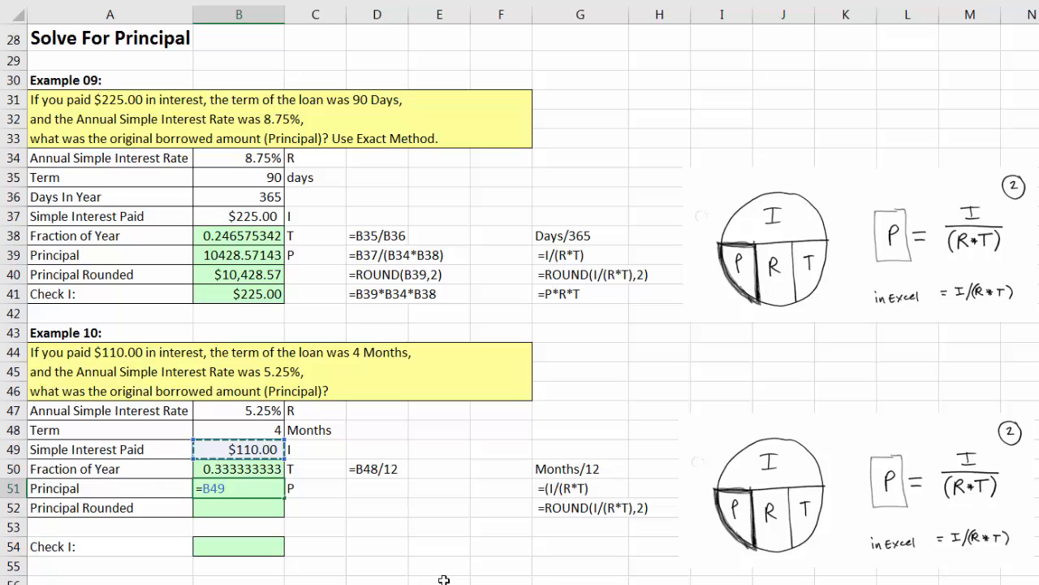
{"action": "type", "text": "/("}
{"action": "key", "text": "Up"}
{"action": "key", "text": "Up"}
{"action": "key", "text": "Up"}
{"action": "key", "text": "Up"}
{"action": "type", "text": "*"}
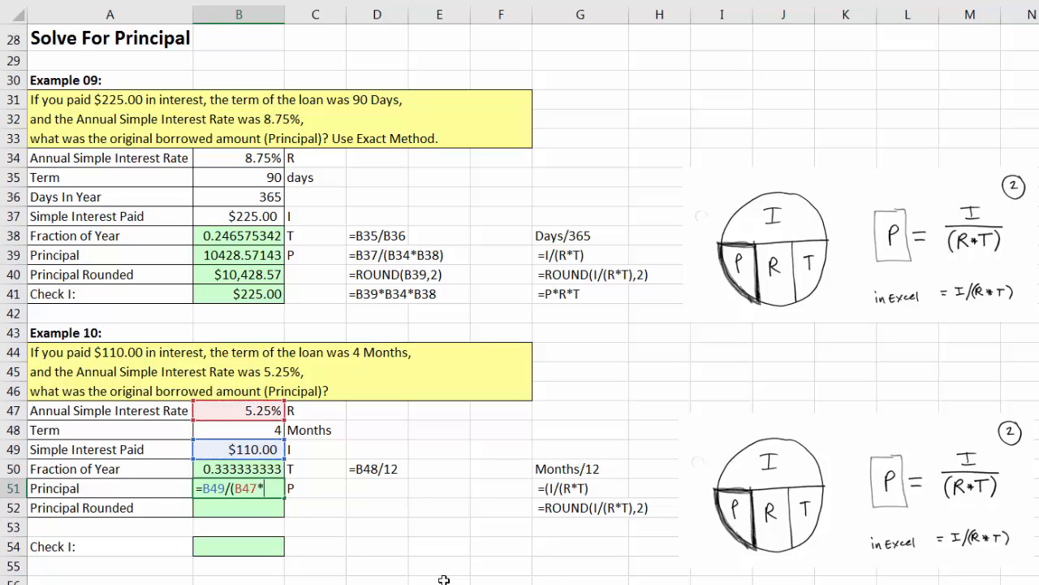
{"action": "key", "text": "Up"}
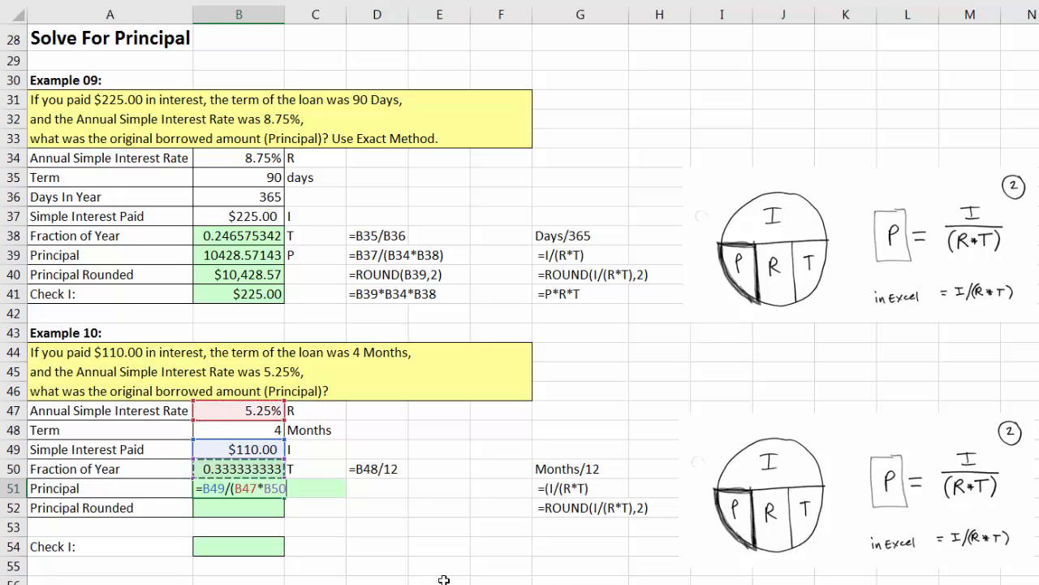
{"action": "type", "text": ")"}
{"action": "key", "text": "Return"}
Round Example 10's principal to two decimals in B52 with =ROUND(B51,2)
{"action": "type", "text": "=round"}
{"action": "key", "text": "Tab"}
{"action": "key", "text": "Up"}
{"action": "type", "text": ",2"}
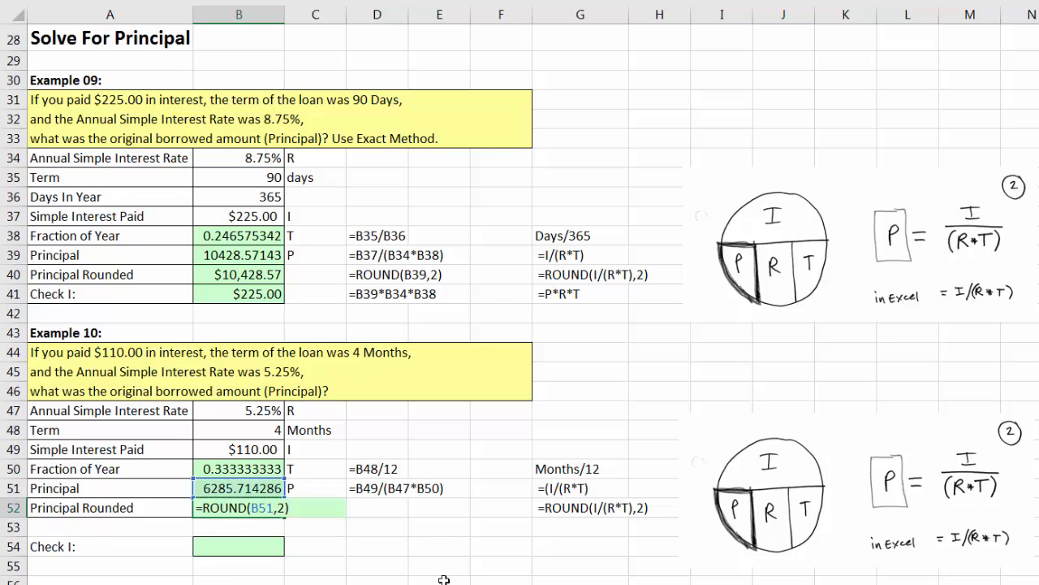
{"action": "key", "text": "Return"}
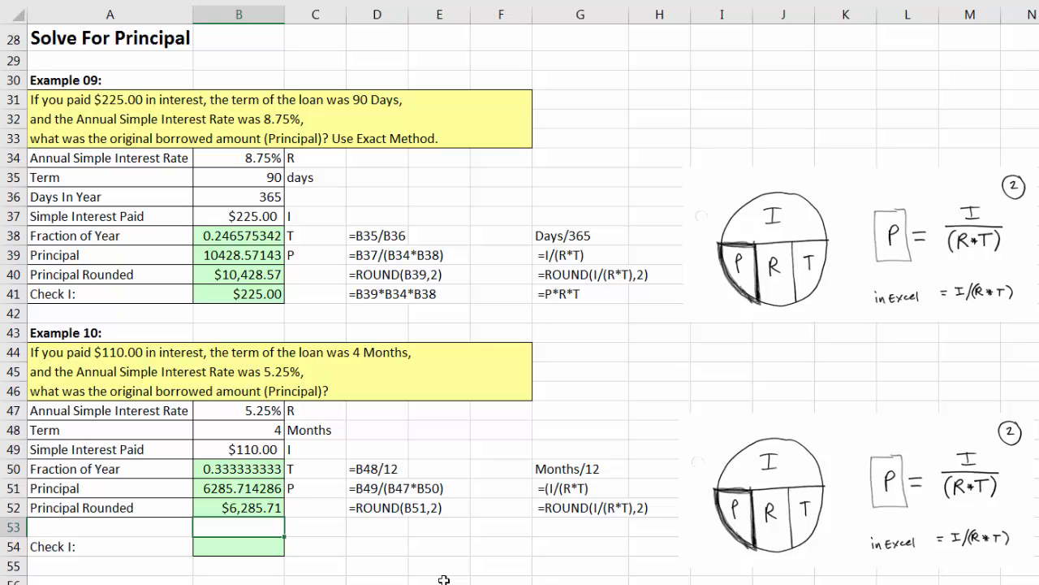
Check Example 10's interest in B54 by multiplying the rounded principal, rate and fraction of a year with =B52*B47*B50
{"action": "left_click", "coordinate": [267, 507]}
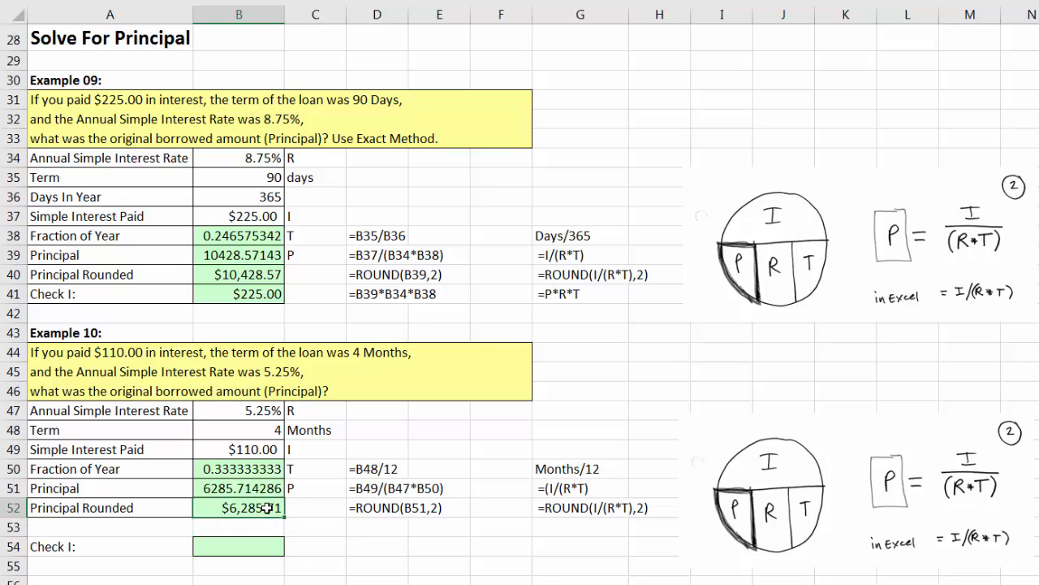
{"action": "left_click", "coordinate": [257, 449]}
{"action": "left_click", "coordinate": [259, 432]}
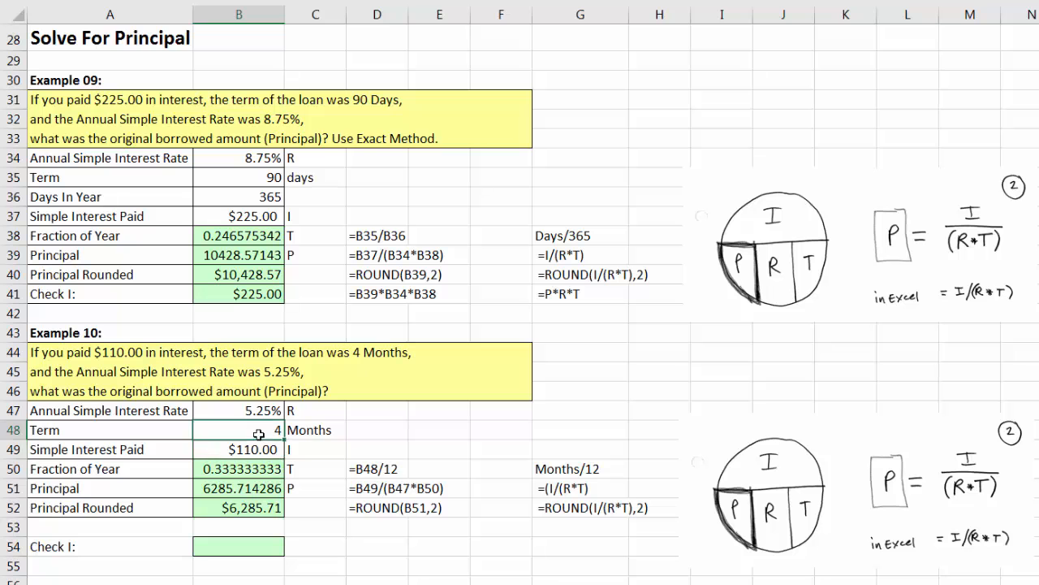
{"action": "left_click", "coordinate": [252, 416]}
{"action": "left_click", "coordinate": [272, 549]}
{"action": "type", "text": "="}
{"action": "key", "text": "Up"}
{"action": "key", "text": "Up"}
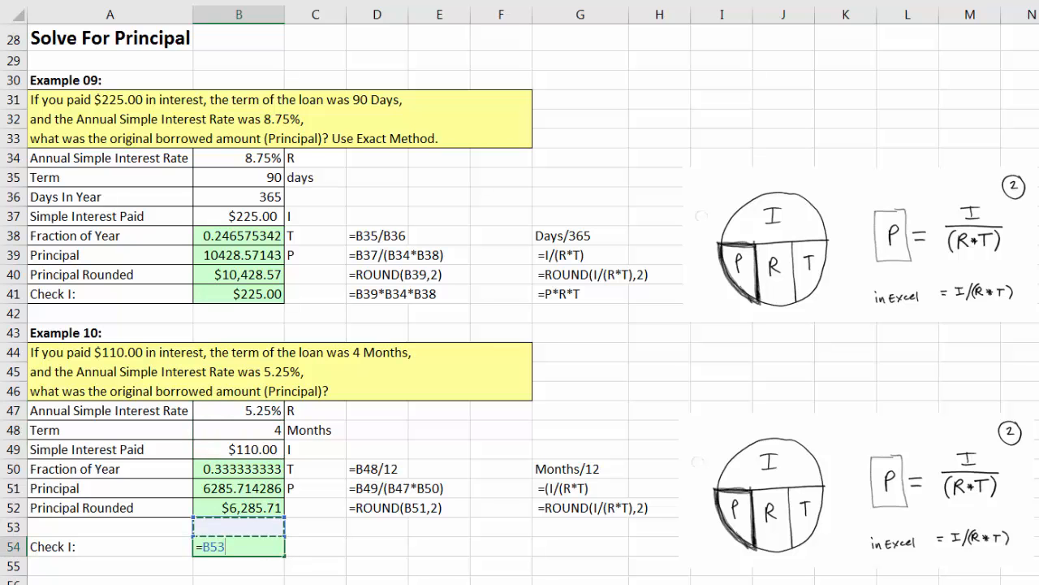
{"action": "type", "text": "*"}
{"action": "key", "text": "Up"}
{"action": "key", "text": "Up"}
{"action": "key", "text": "Up"}
{"action": "key", "text": "Up"}
{"action": "key", "text": "Up"}
{"action": "key", "text": "Up"}
{"action": "key", "text": "Up"}
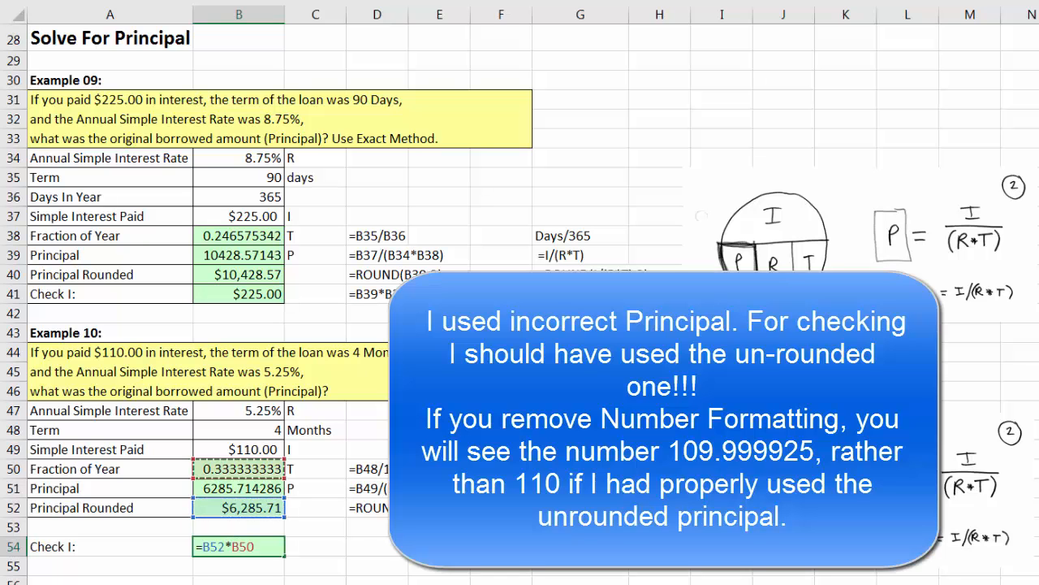
{"action": "type", "text": "*"}
{"action": "key", "text": "Up"}
{"action": "key", "text": "Up"}
{"action": "key", "text": "Up"}
{"action": "key", "text": "Up"}
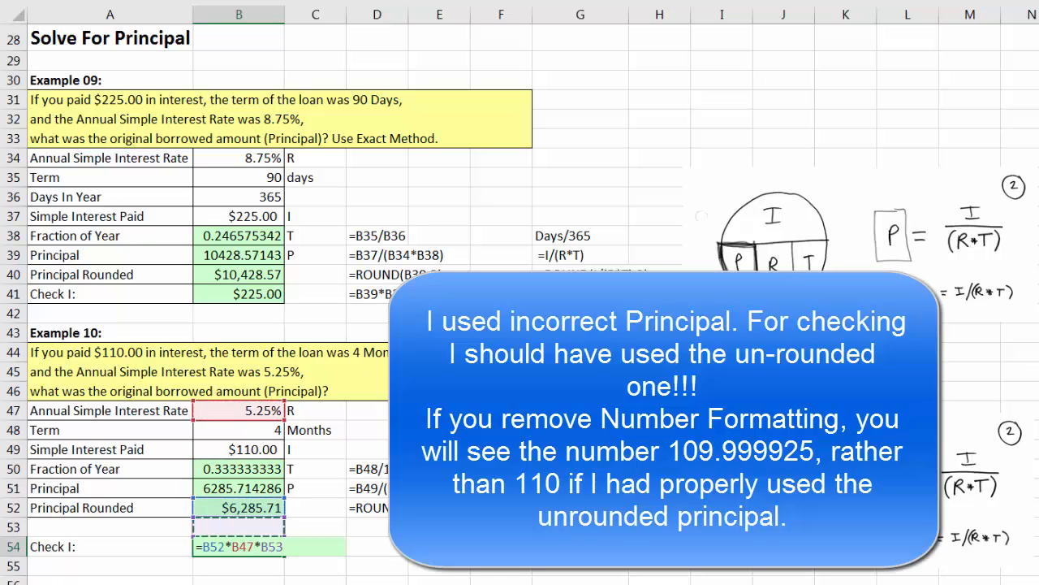
{"action": "key", "text": "Return"}
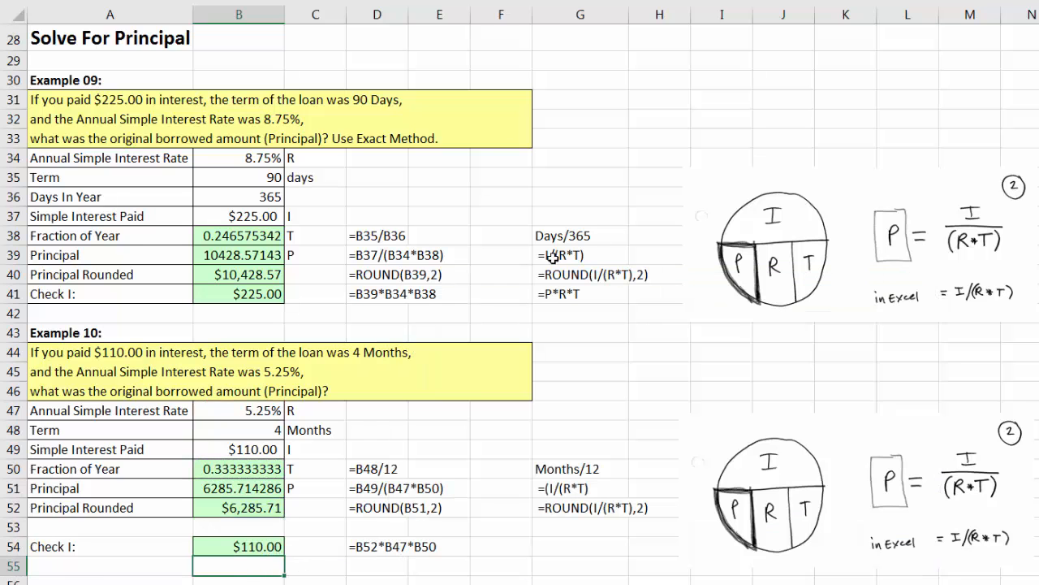
Move the principal and rate formula diagrams over beside the example data and return each one beyond the formula notes
{"action": "mouse_move", "coordinate": [903, 516]}
{"action": "left_mouse_down"}
{"action": "mouse_move", "coordinate": [773, 536]}
{"action": "mouse_move", "coordinate": [513, 536]}
{"action": "left_mouse_up"}
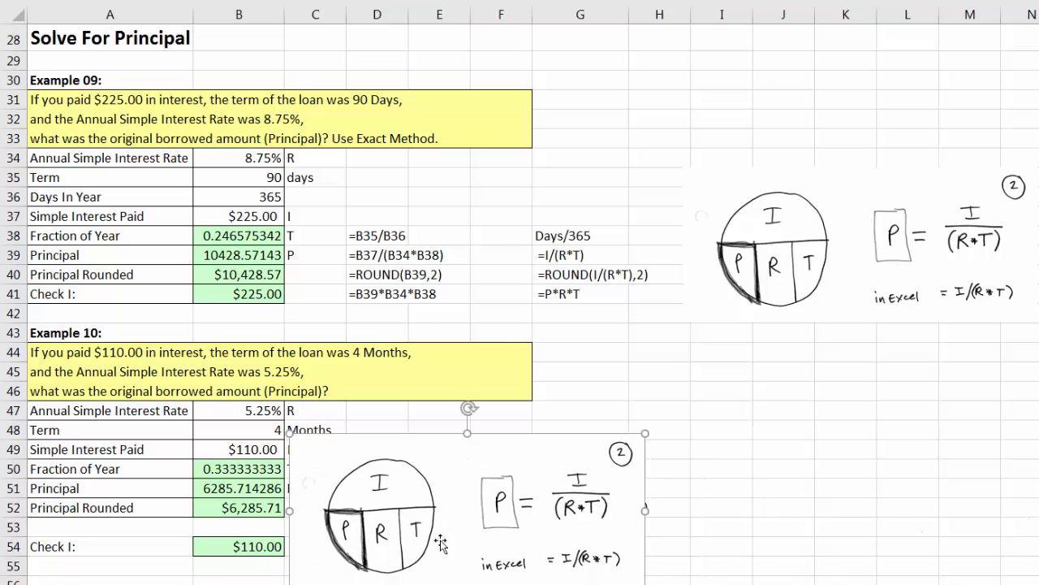
{"action": "left_click_drag", "start_coordinate": [383, 495], "coordinate": [802, 478]}
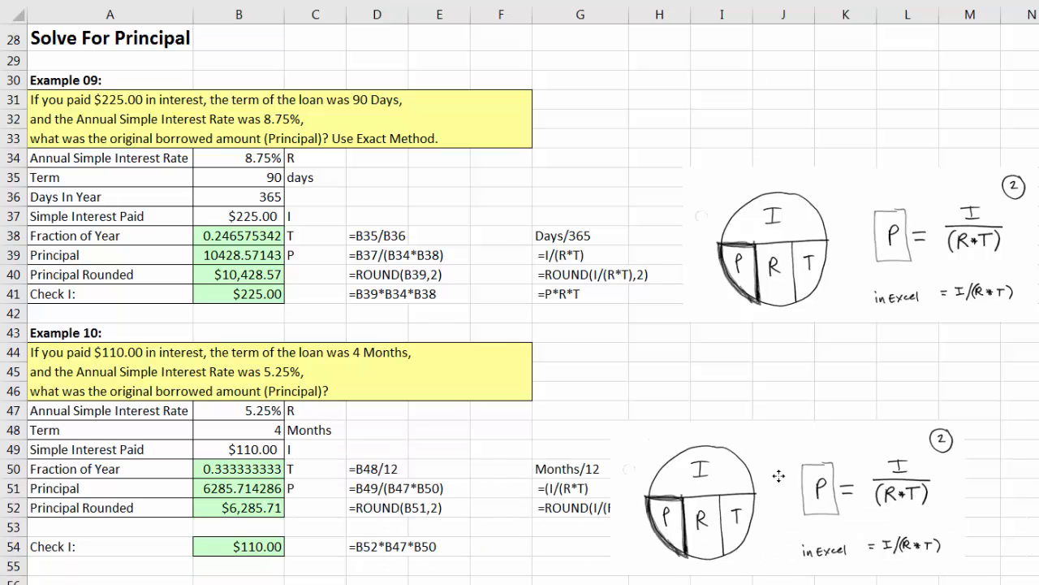
{"action": "scroll", "coordinate": [802, 477], "scroll_direction": "down", "scroll_amount": 5}
{"action": "scroll", "coordinate": [802, 477], "scroll_direction": "down", "scroll_amount": 4}
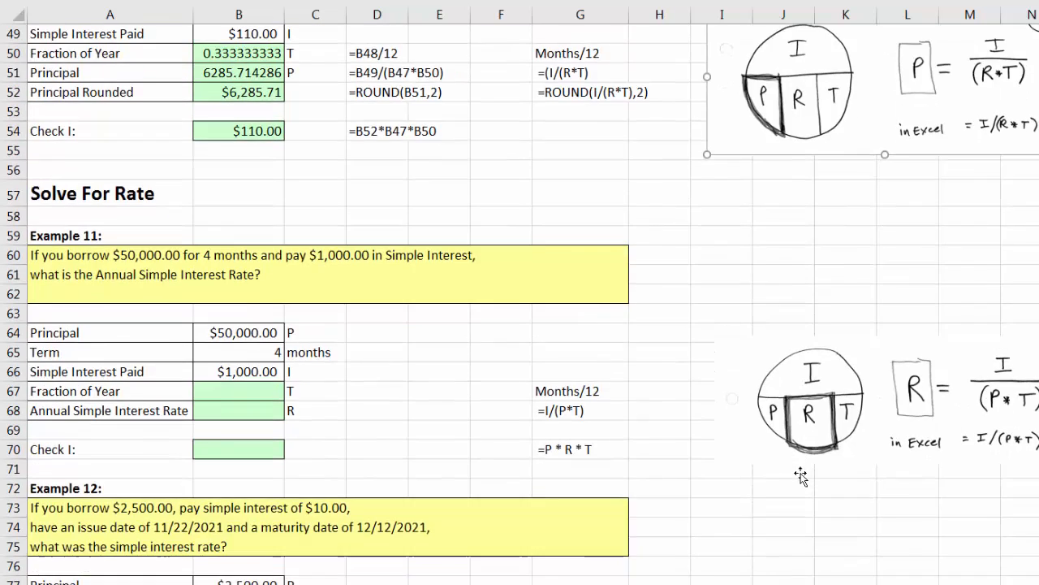
{"action": "mouse_move", "coordinate": [970, 264]}
{"action": "left_mouse_down"}
{"action": "mouse_move", "coordinate": [851, 213]}
{"action": "mouse_move", "coordinate": [645, 278]}
{"action": "left_mouse_up"}
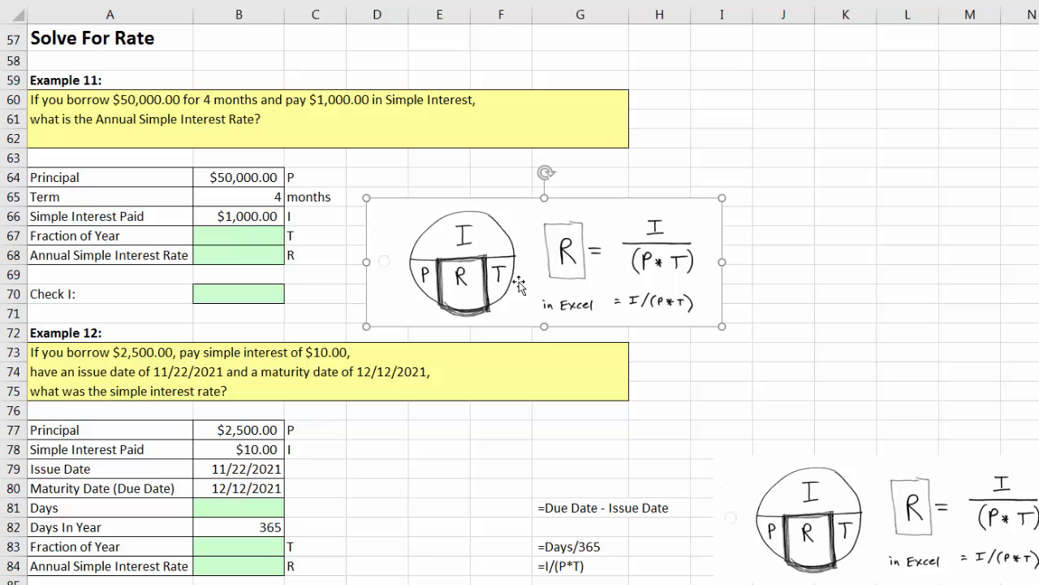
{"action": "left_click_drag", "start_coordinate": [394, 228], "coordinate": [707, 215]}
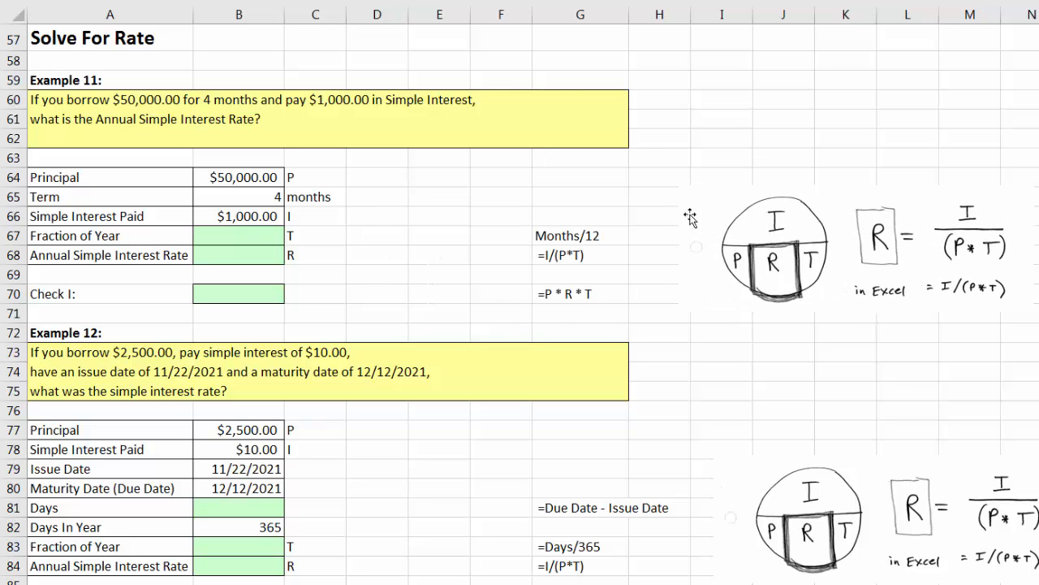
Calculate Example 11's fraction of a year in B67 by dividing the term in months by 12 with =B65/12
{"action": "left_click", "coordinate": [230, 180]}
{"action": "left_click", "coordinate": [236, 201]}
{"action": "left_click", "coordinate": [239, 219]}
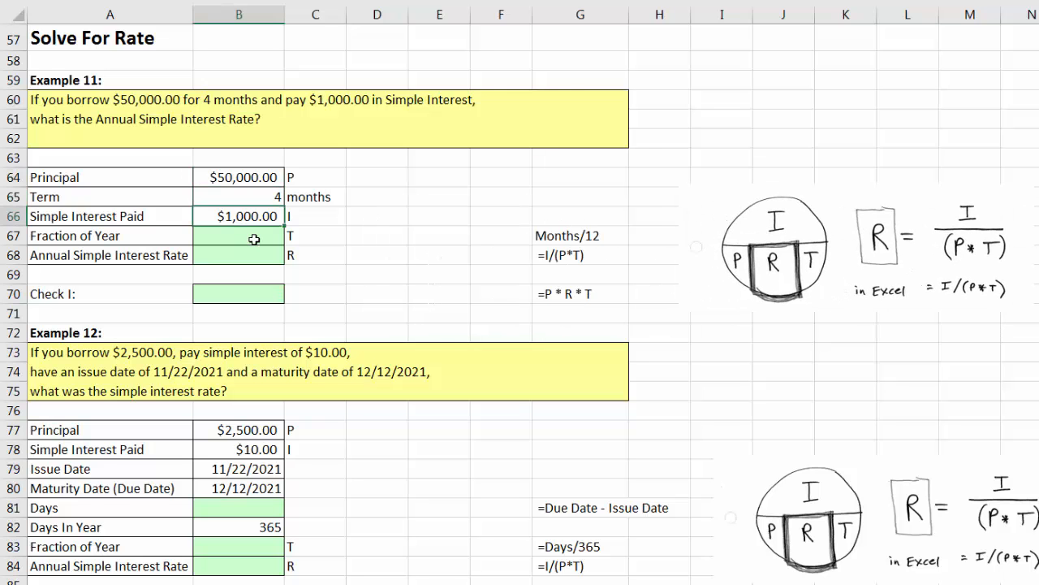
{"action": "left_click", "coordinate": [252, 241]}
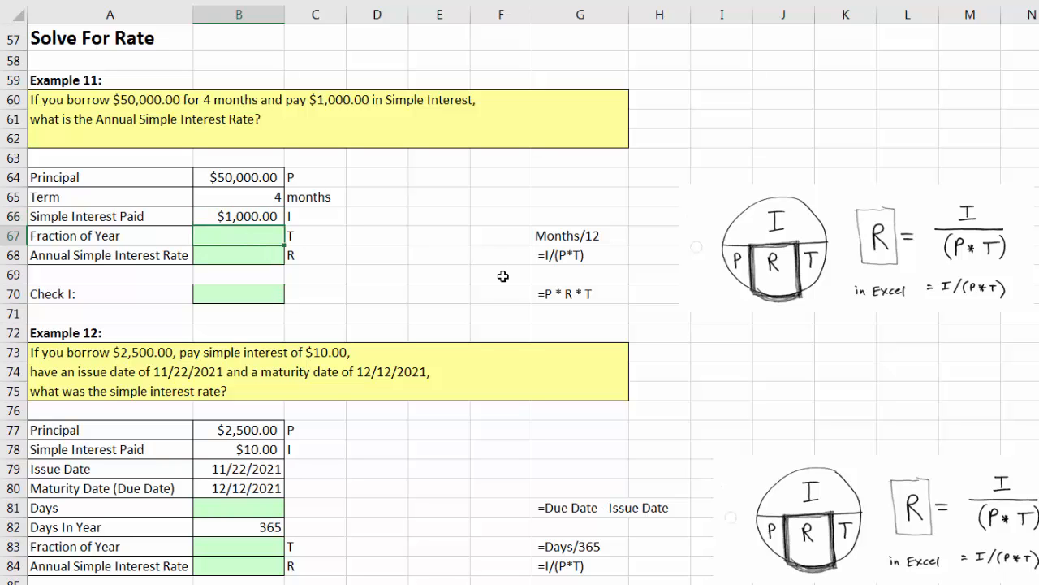
{"action": "type", "text": "="}
{"action": "key", "text": "Up"}
{"action": "key", "text": "Up"}
{"action": "type", "text": "/1"}
{"action": "key", "text": "Return"}
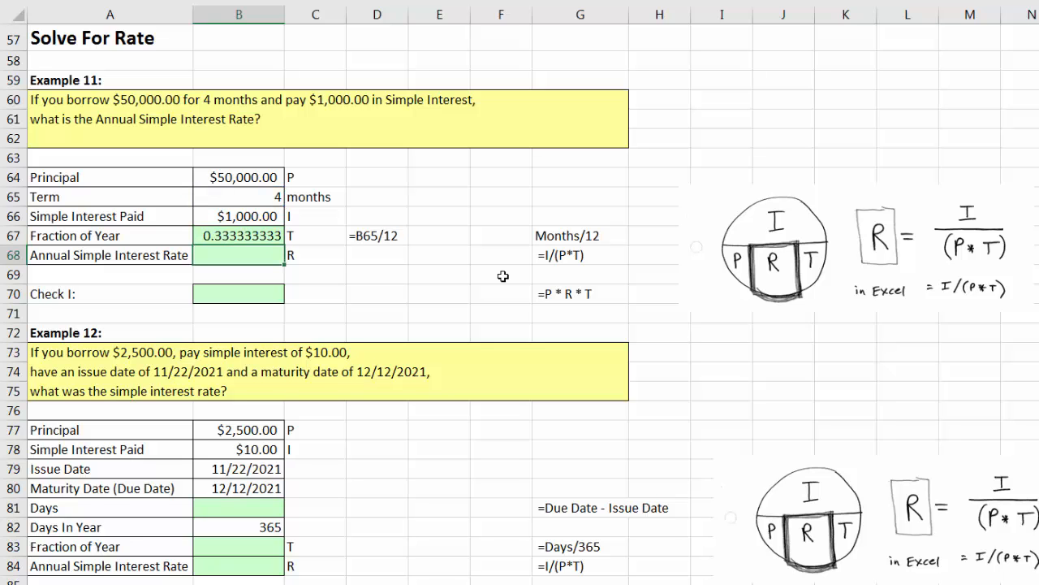
Calculate Example 11's annual simple interest rate in B68 by dividing the interest by principal times time with =B66/(B64*B67)
{"action": "type", "text": "="}
{"action": "key", "text": "Up"}
{"action": "key", "text": "Up"}
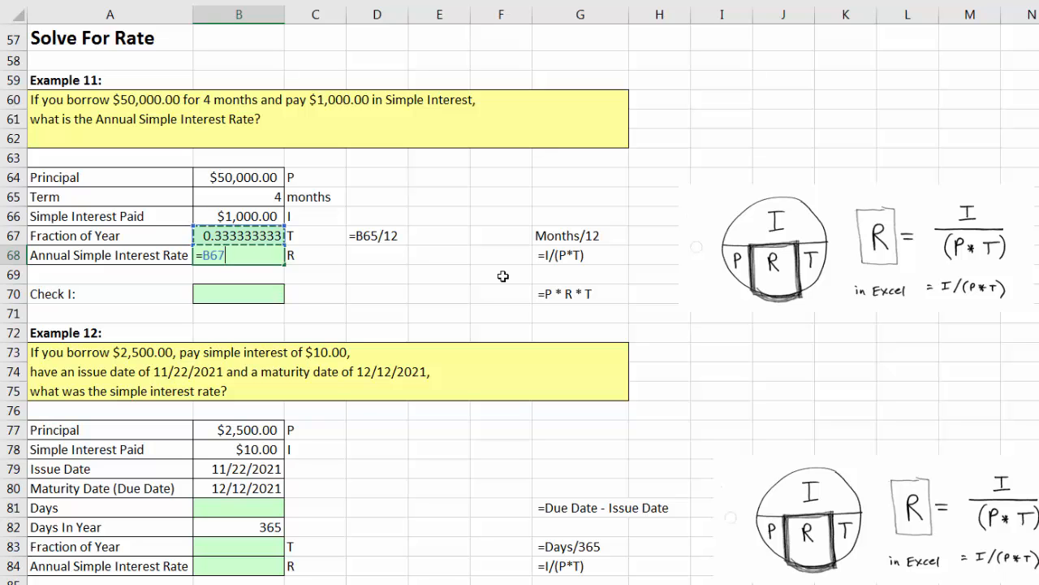
{"action": "type", "text": "/"}
{"action": "key", "text": "Up"}
{"action": "key", "text": "Up"}
{"action": "key", "text": "Up"}
{"action": "key", "text": "Up"}
{"action": "type", "text": "*"}
{"action": "key", "text": "Up"}
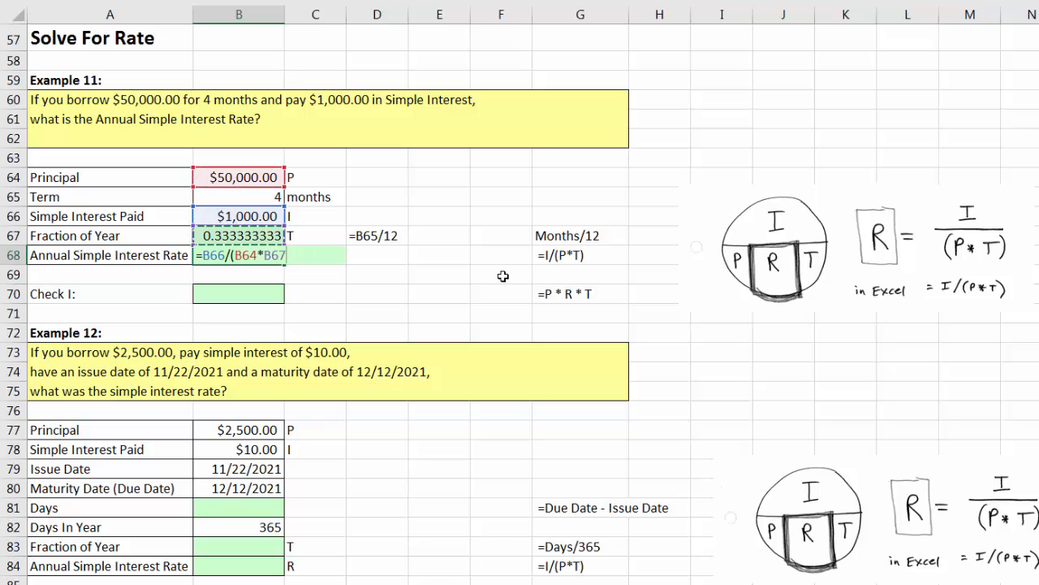
{"action": "type", "text": ")"}
{"action": "key", "text": "Return"}
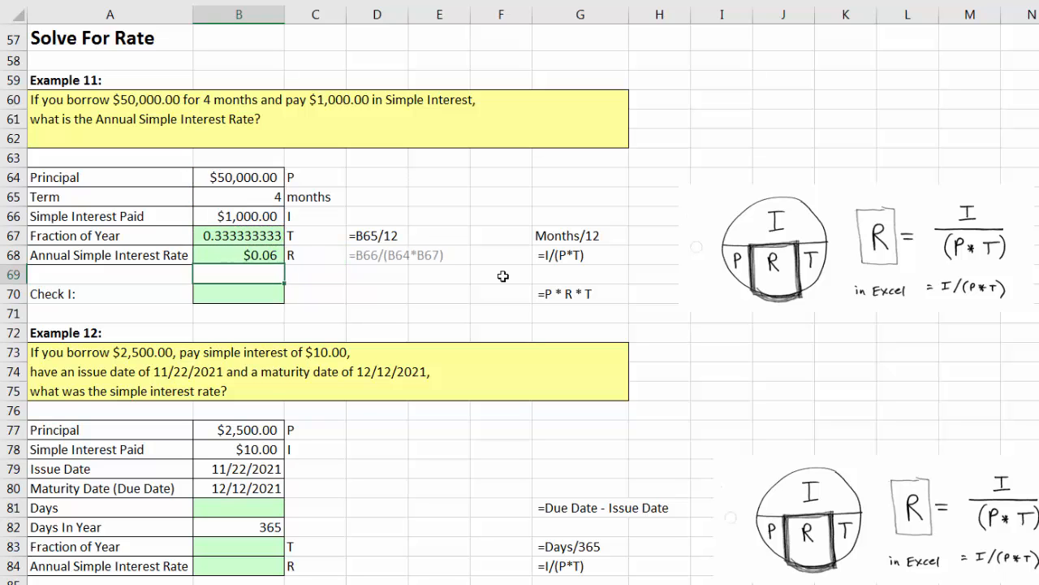
Apply the General number format to Example 11's annual simple interest rate in B68
{"action": "left_click", "coordinate": [261, 254]}
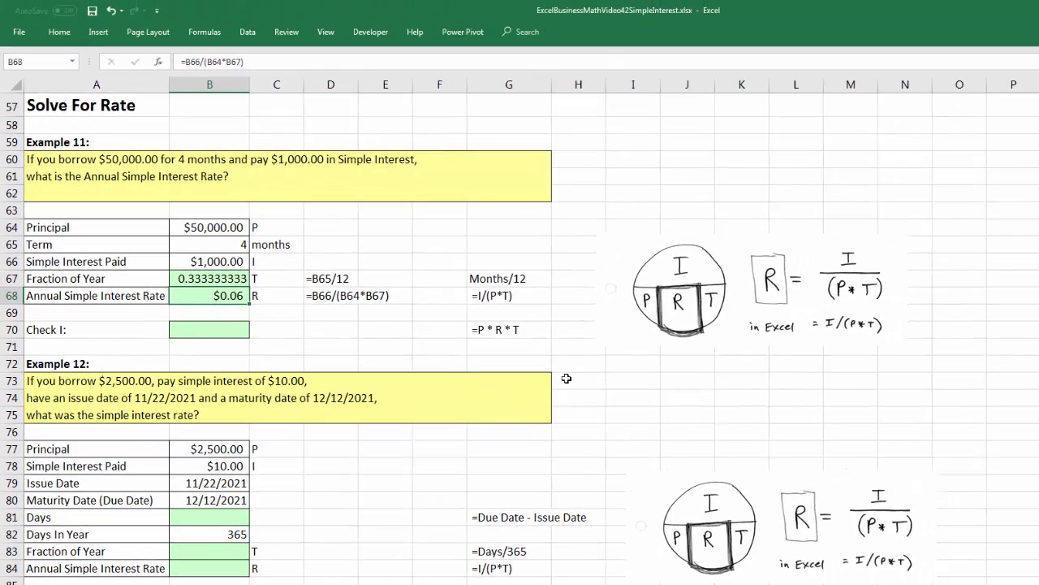
{"action": "left_click", "coordinate": [59, 31]}
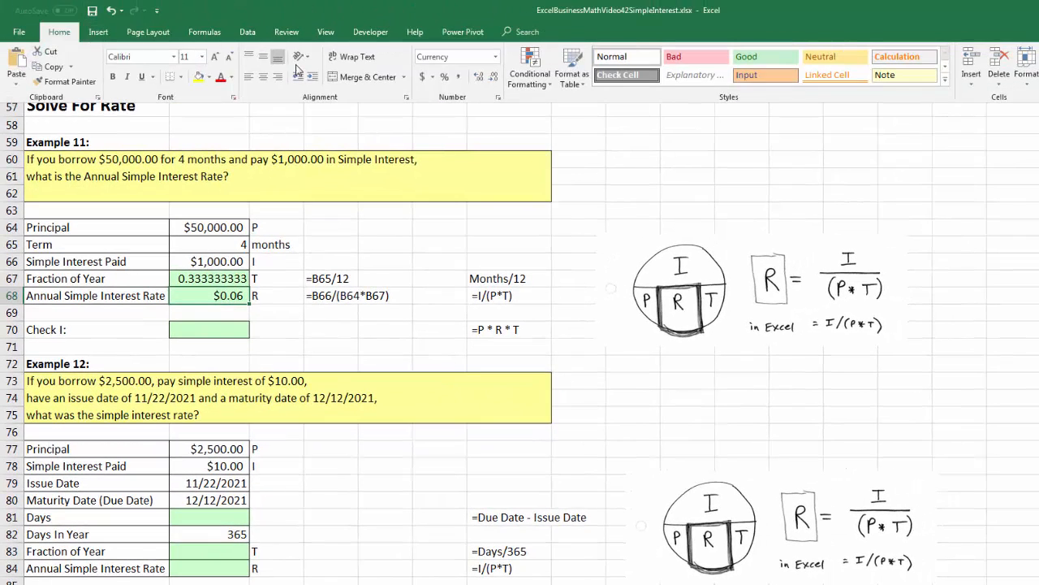
{"action": "left_click", "coordinate": [495, 57]}
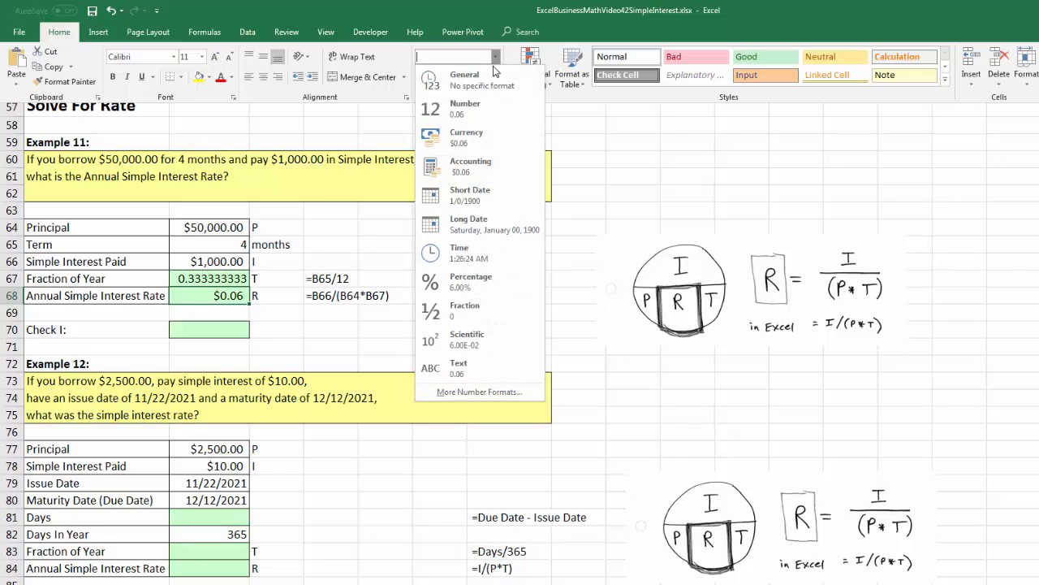
{"action": "key", "text": "Escape"}
{"action": "key", "text": "ctrl+shift+grave"}
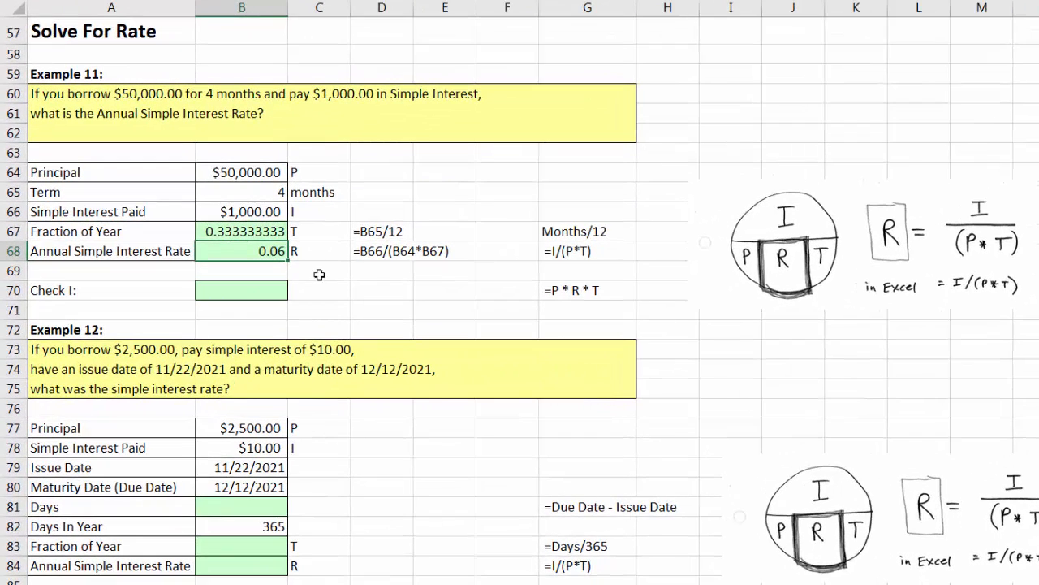
Check Example 11's interest in B70 by multiplying the principal, rate and fraction of a year with =B64*B68*B67
{"action": "left_click", "coordinate": [222, 294]}
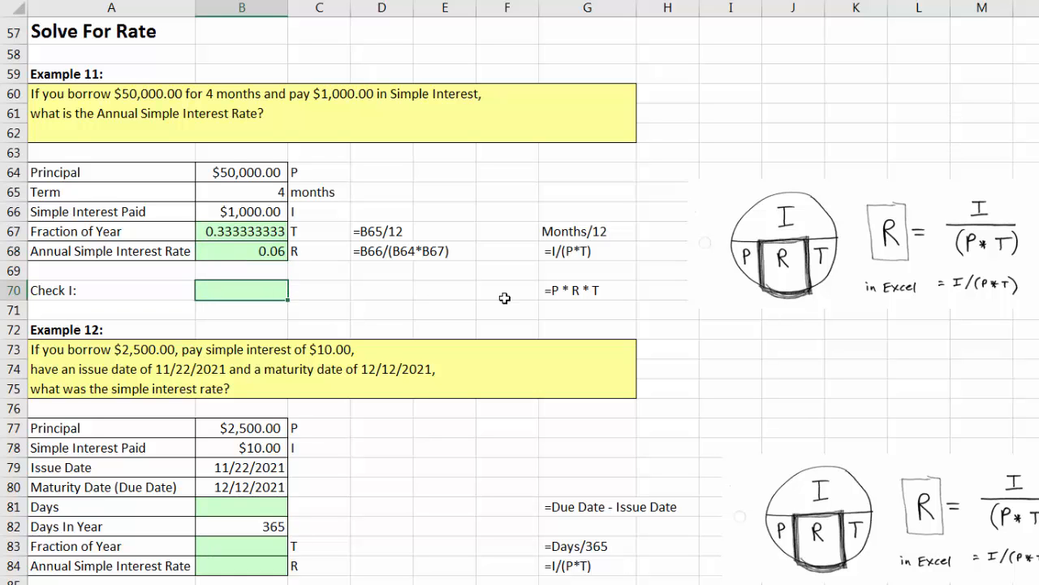
{"action": "type", "text": "="}
{"action": "key", "text": "Up"}
{"action": "key", "text": "Up"}
{"action": "key", "text": "Up"}
{"action": "key", "text": "Up"}
{"action": "key", "text": "Up"}
{"action": "key", "text": "Up"}
{"action": "type", "text": "*"}
{"action": "key", "text": "Up"}
{"action": "key", "text": "Up"}
{"action": "type", "text": "*"}
{"action": "key", "text": "Up"}
{"action": "key", "text": "Up"}
{"action": "key", "text": "Up"}
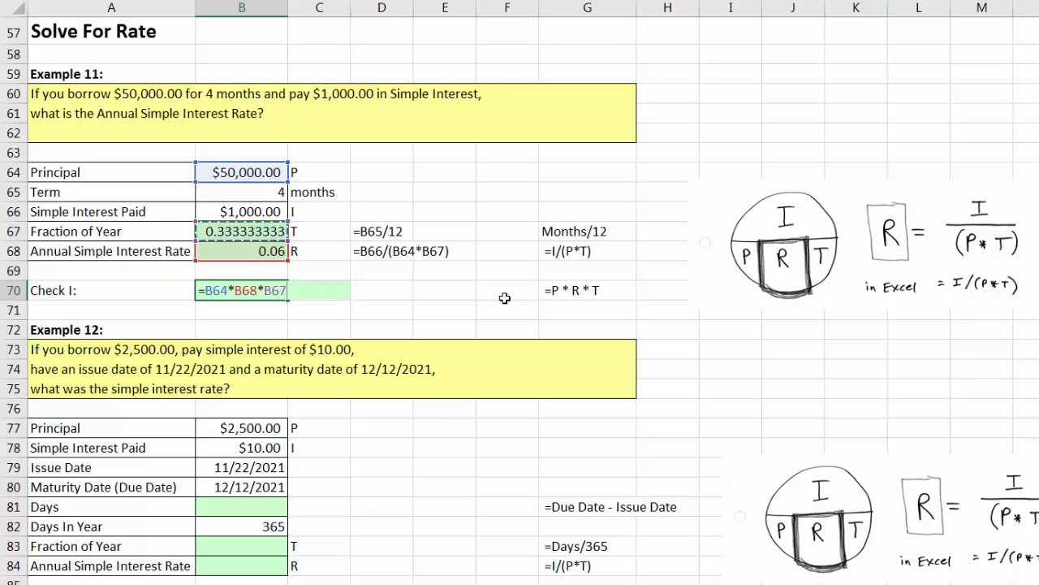
{"action": "key", "text": "Return"}
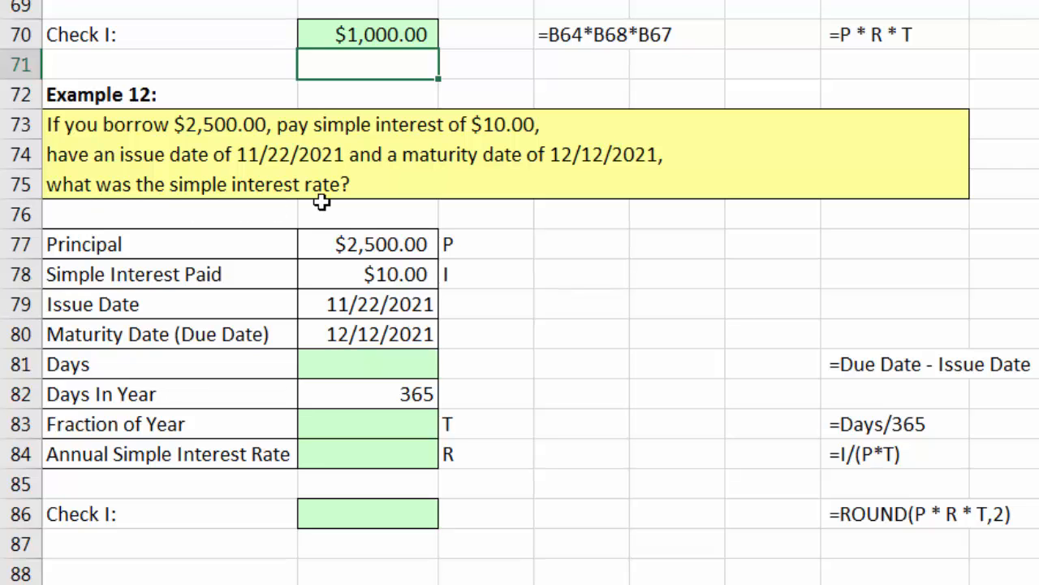
Calculate Example 12's number of days in B81 by subtracting the issue date from the maturity date with =B80-B79
{"action": "left_click", "coordinate": [379, 242]}
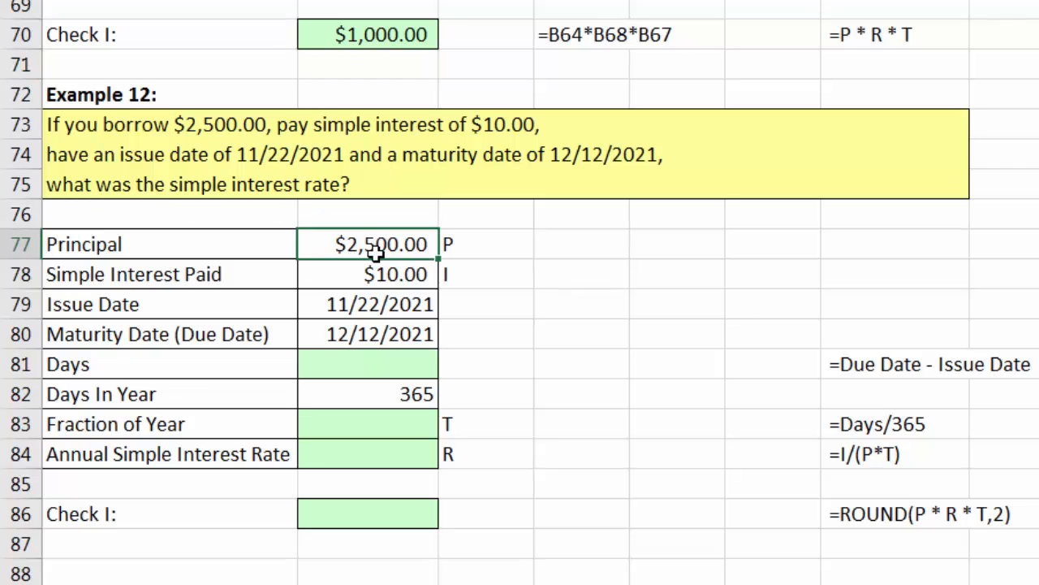
{"action": "left_click", "coordinate": [378, 276]}
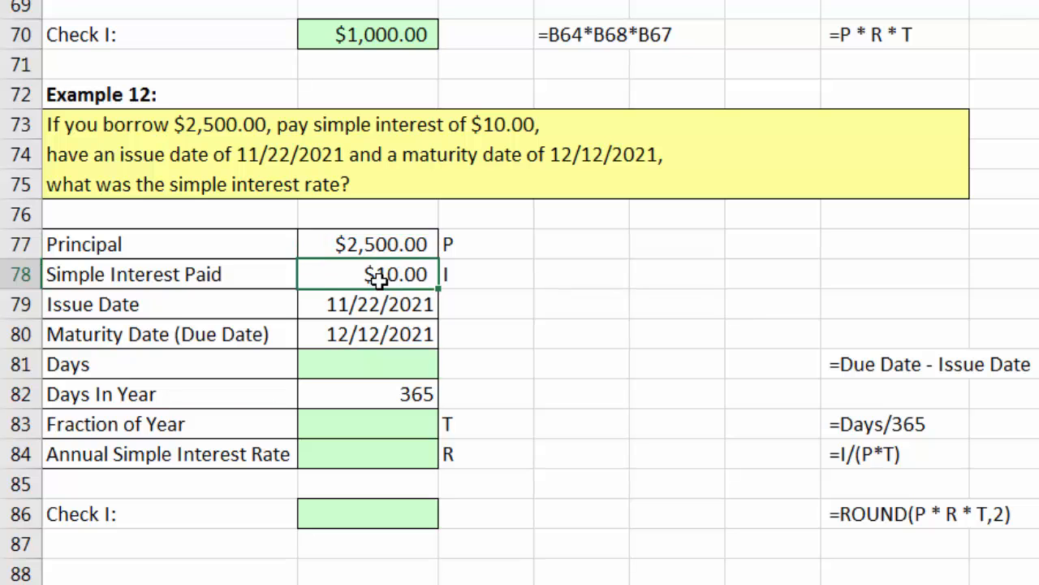
{"action": "left_click", "coordinate": [355, 307]}
{"action": "left_click", "coordinate": [362, 341]}
{"action": "left_click", "coordinate": [381, 368]}
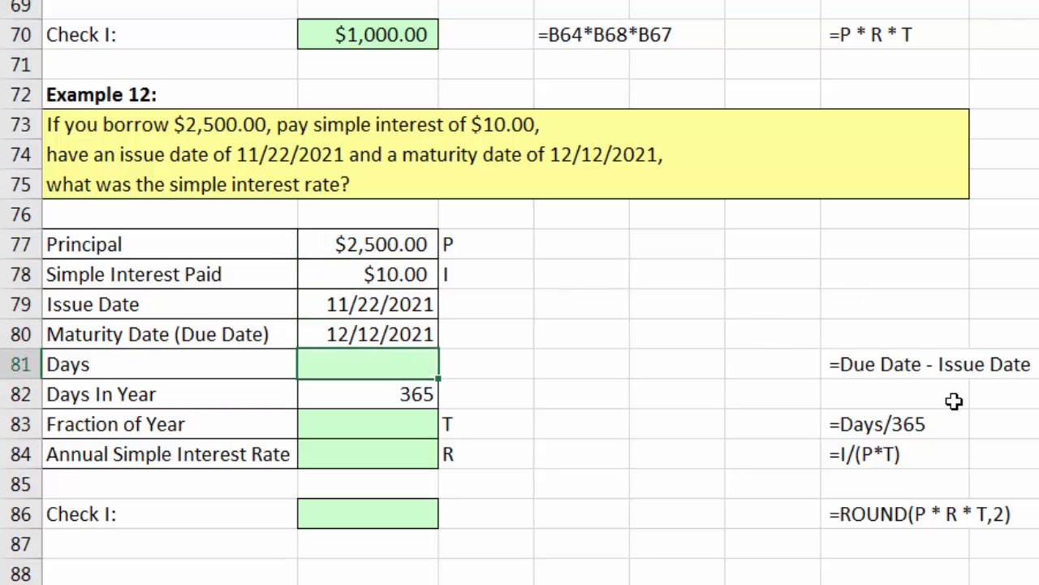
{"action": "type", "text": "="}
{"action": "key", "text": "Up"}
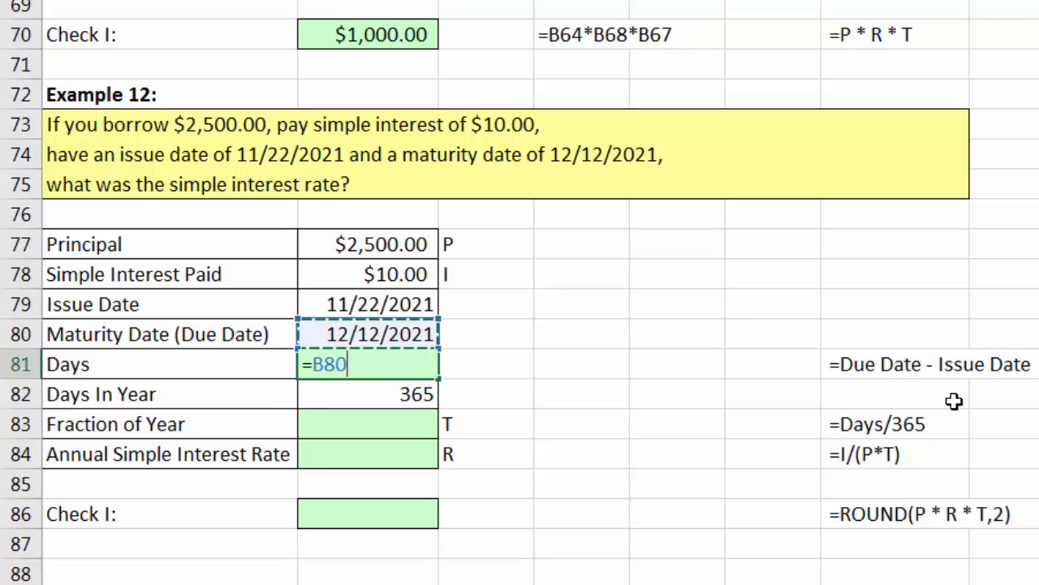
{"action": "type", "text": "-"}
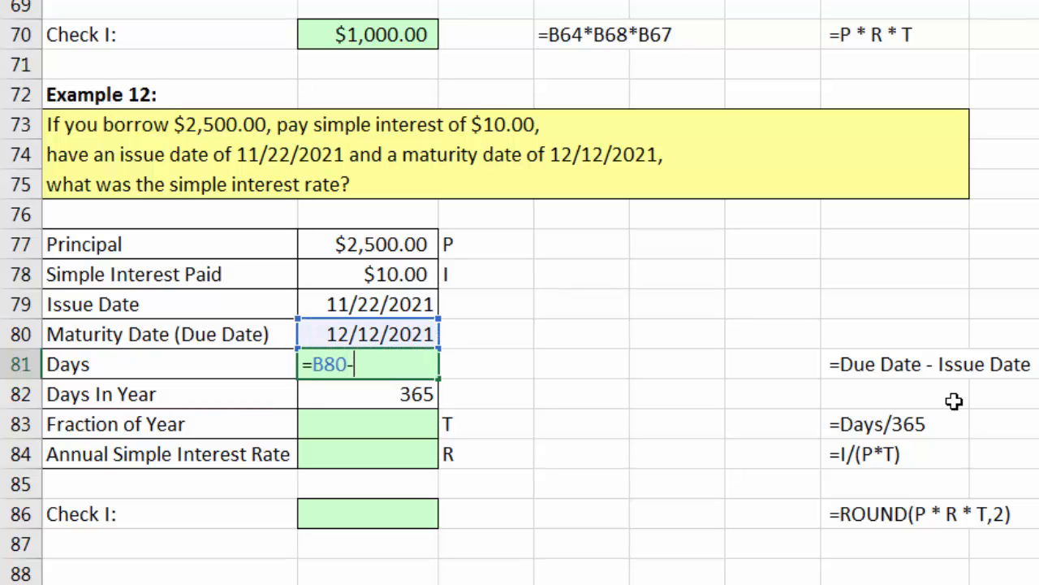
{"action": "key", "text": "Up"}
{"action": "key", "text": "Return"}
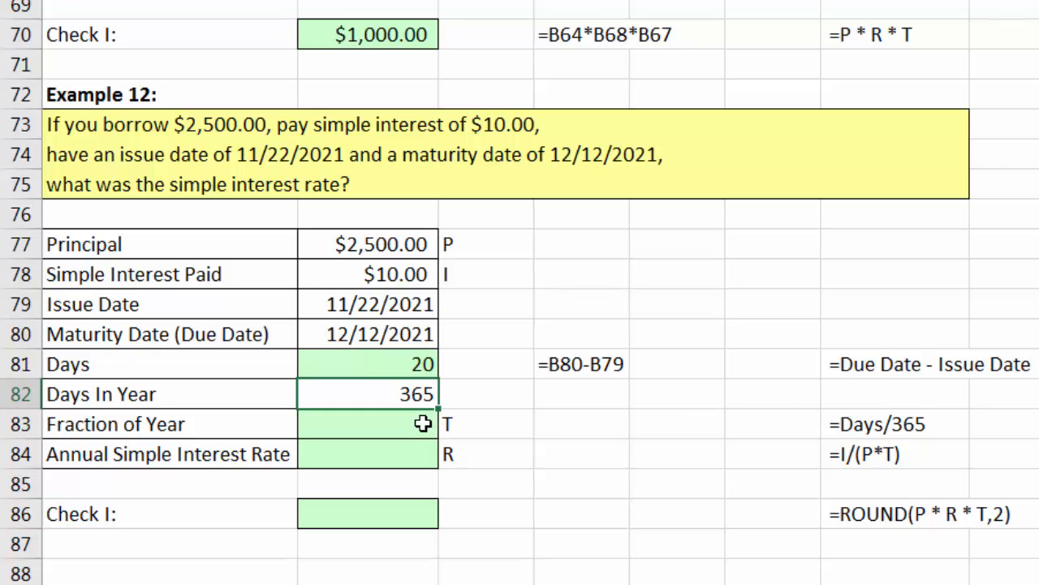
Calculate Example 12's fraction of a year in B83 by dividing the days by the days in a year with =B81/B82
{"action": "left_click", "coordinate": [423, 423]}
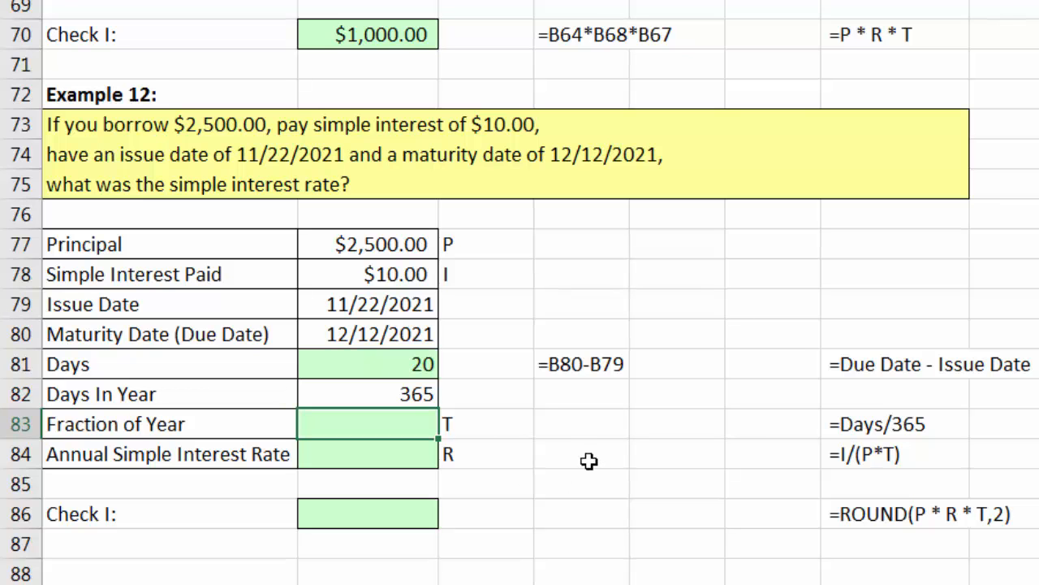
{"action": "key", "text": "Up"}
{"action": "key", "text": "Up"}
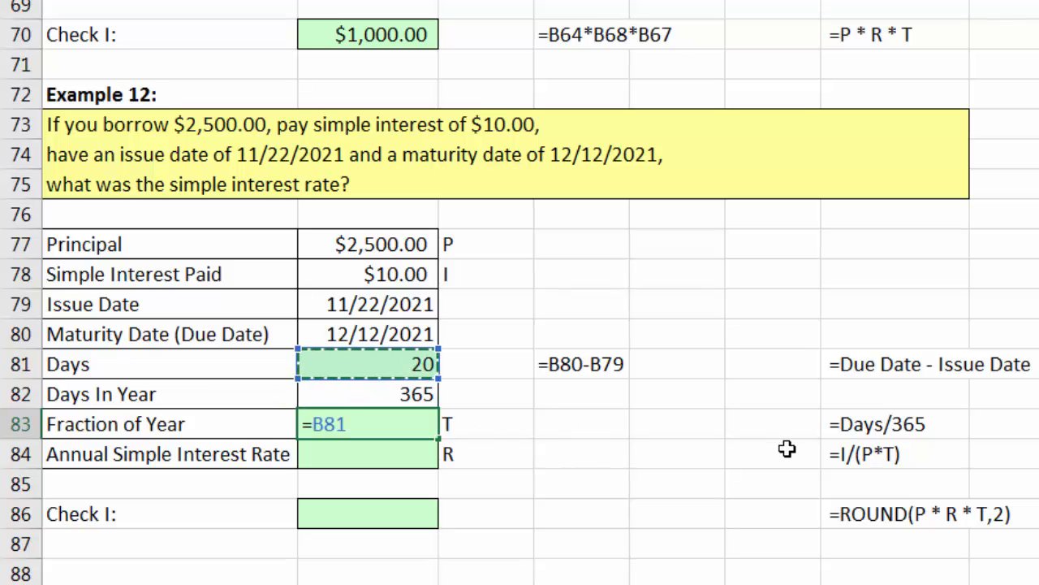
{"action": "type", "text": "/"}
{"action": "key", "text": "Up"}
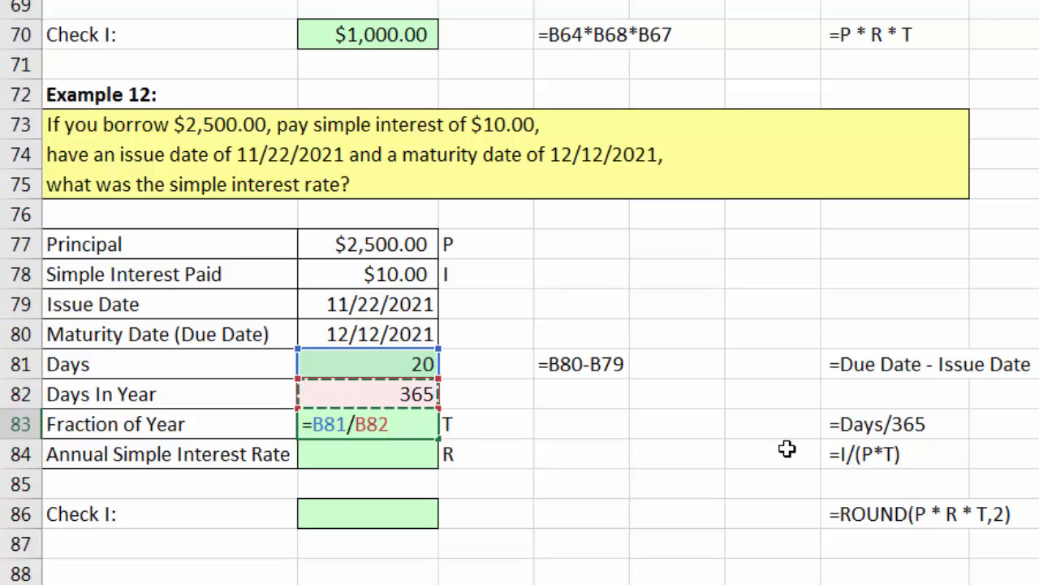
{"action": "key", "text": "Return"}
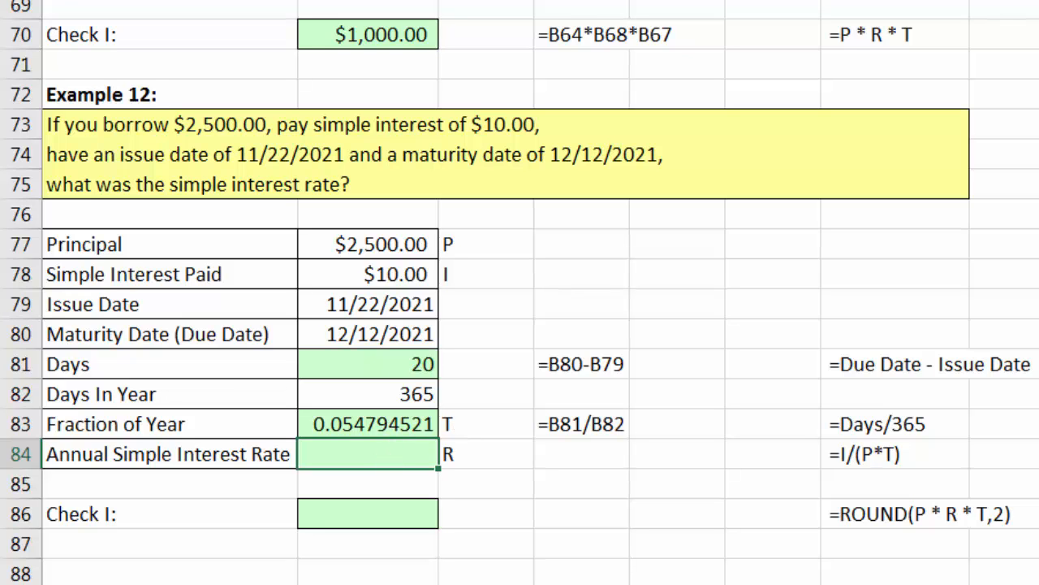
Calculate Example 12's annual simple interest rate in B84 by dividing the interest by principal times time with =B78/(B77*B83)
{"action": "type", "text": "="}
{"action": "key", "text": "Up"}
{"action": "key", "text": "Up"}
{"action": "key", "text": "Up"}
{"action": "key", "text": "Up"}
{"action": "key", "text": "Up"}
{"action": "key", "text": "Up"}
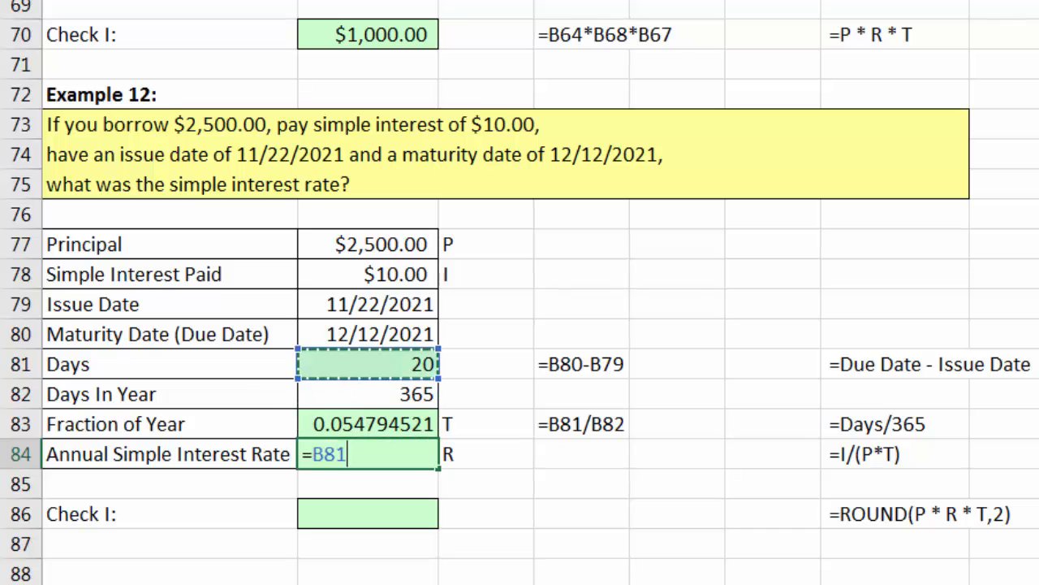
{"action": "type", "text": "/("}
{"action": "key", "text": "Up"}
{"action": "key", "text": "Up"}
{"action": "key", "text": "Up"}
{"action": "key", "text": "Up"}
{"action": "key", "text": "Up"}
{"action": "key", "text": "Up"}
{"action": "key", "text": "Up"}
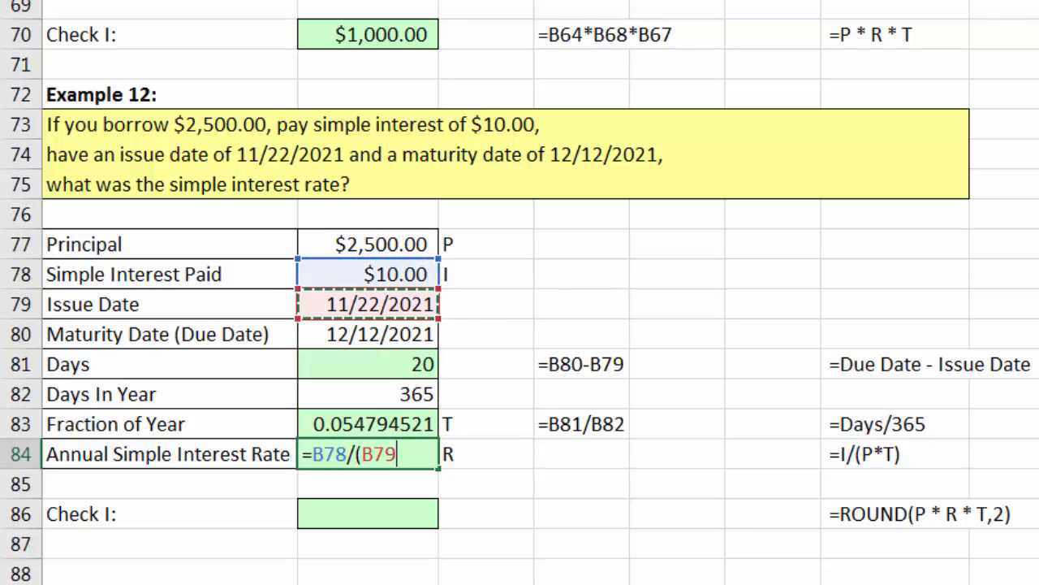
{"action": "type", "text": "*"}
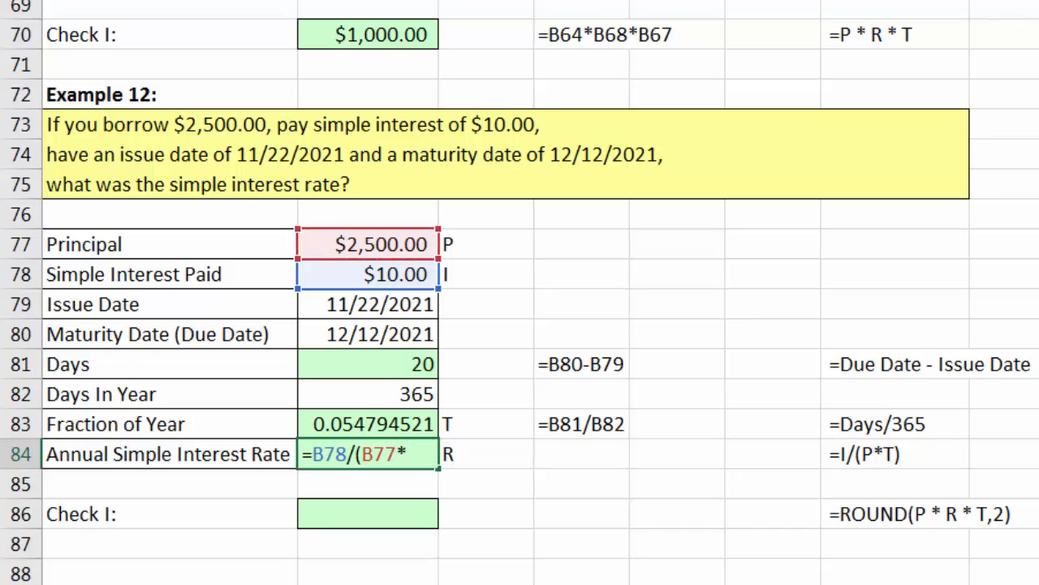
{"action": "key", "text": "Up"}
{"action": "type", "text": ")"}
{"action": "key", "text": "Return"}
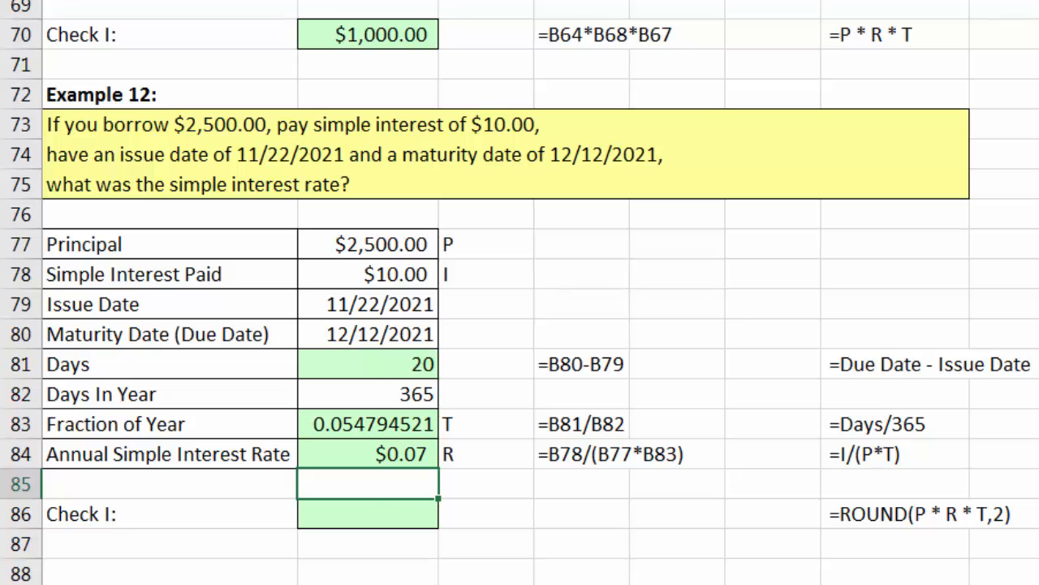
Apply the General number format to Example 12's annual simple interest rate in B84
{"action": "left_click", "coordinate": [400, 452]}
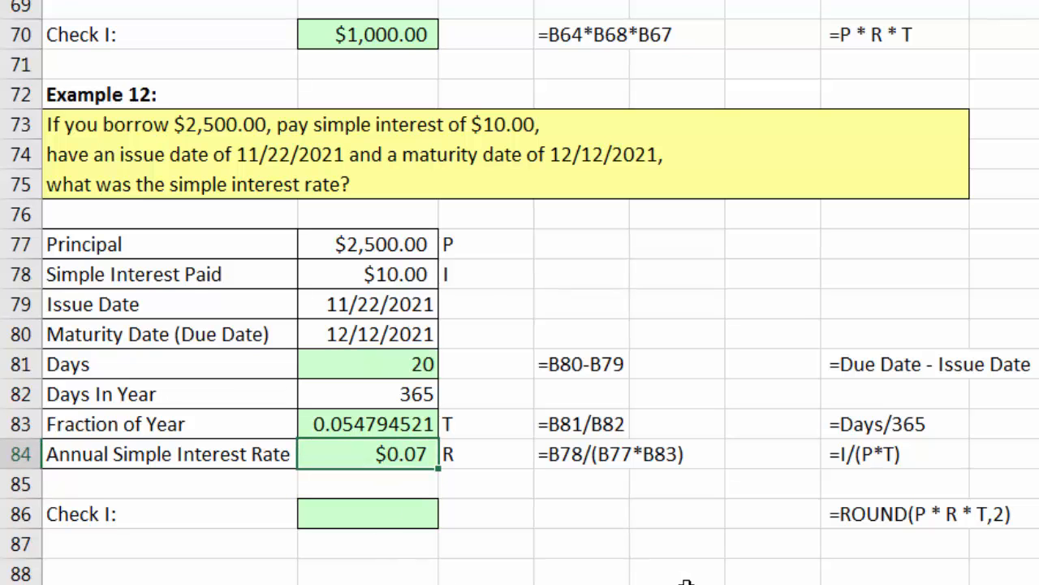
{"action": "key", "text": "ctrl+shift+grave"}
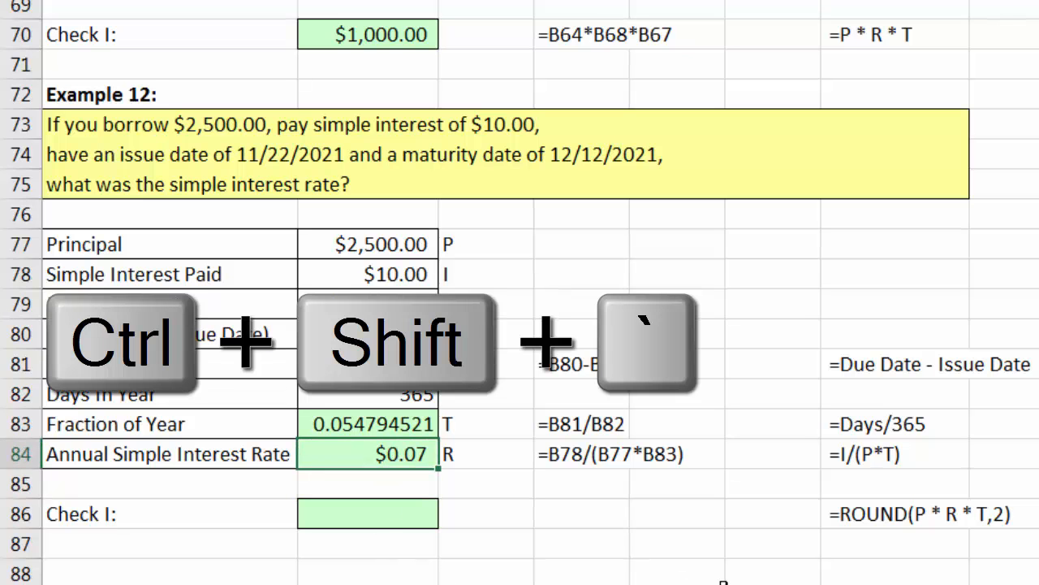
{"action": "key", "text": "ctrl+shift+grave"}
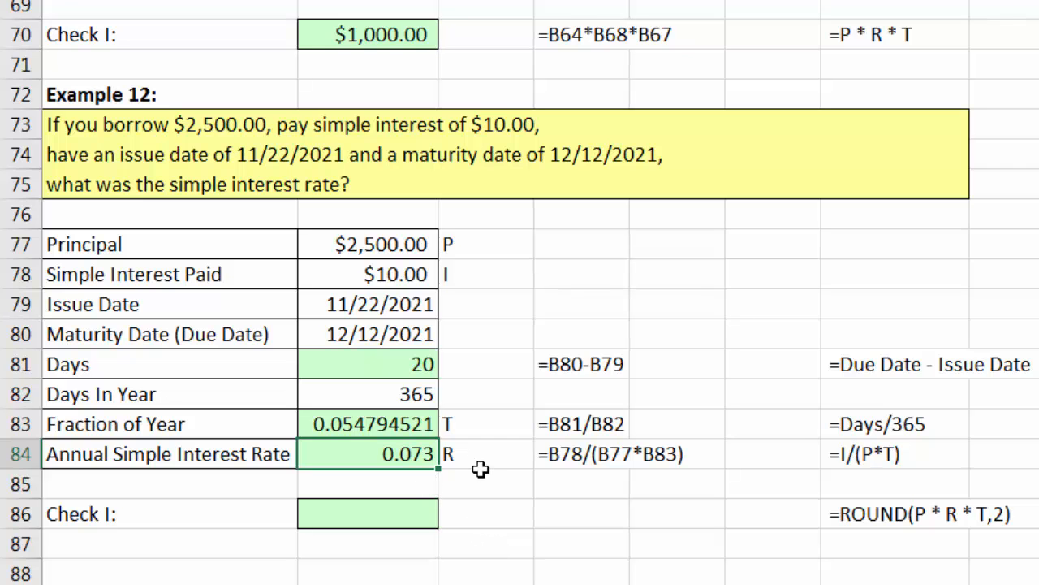
Check Example 12's interest in B86 by multiplying the principal, rate and fraction of a year with =B77*B84*B83
{"action": "left_click", "coordinate": [410, 516]}
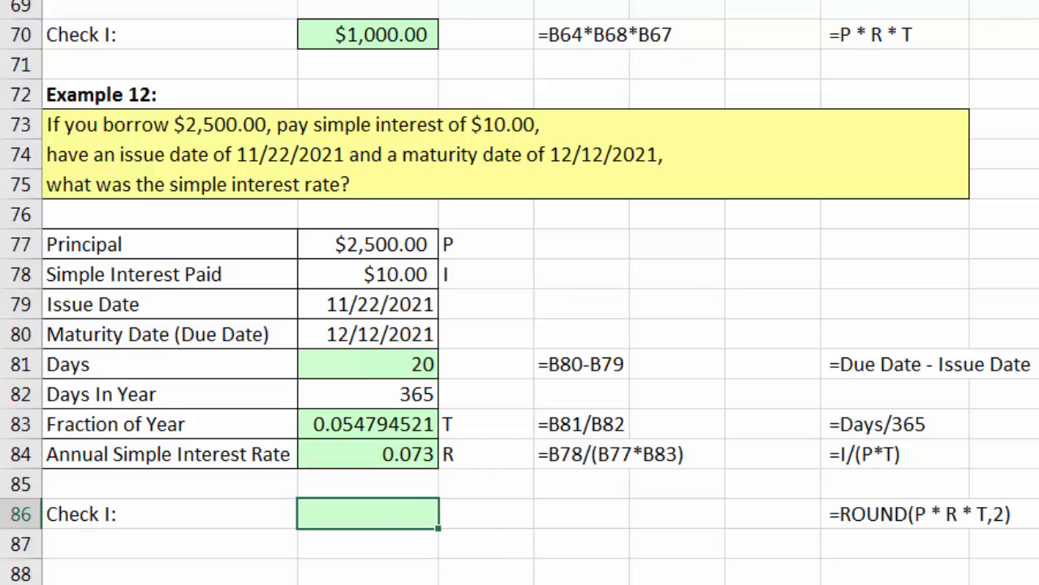
{"action": "type", "text": "="}
{"action": "key", "text": "Up"}
{"action": "key", "text": "Up"}
{"action": "key", "text": "Up"}
{"action": "key", "text": "Up"}
{"action": "key", "text": "Up"}
{"action": "key", "text": "Up"}
{"action": "key", "text": "Up"}
{"action": "key", "text": "Up"}
{"action": "key", "text": "Up"}
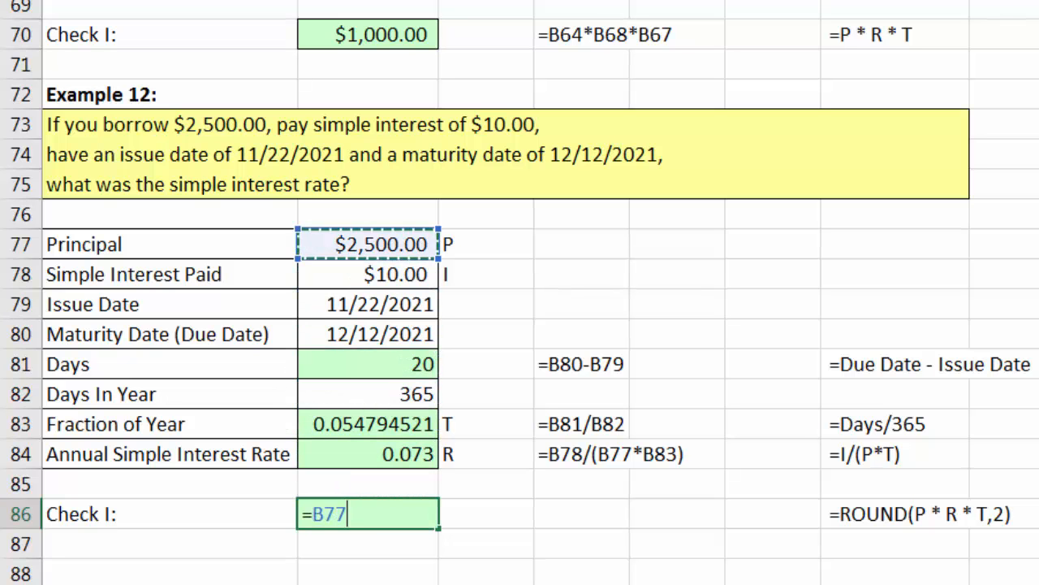
{"action": "type", "text": "*"}
{"action": "key", "text": "Up"}
{"action": "key", "text": "Up"}
{"action": "key", "text": "Up"}
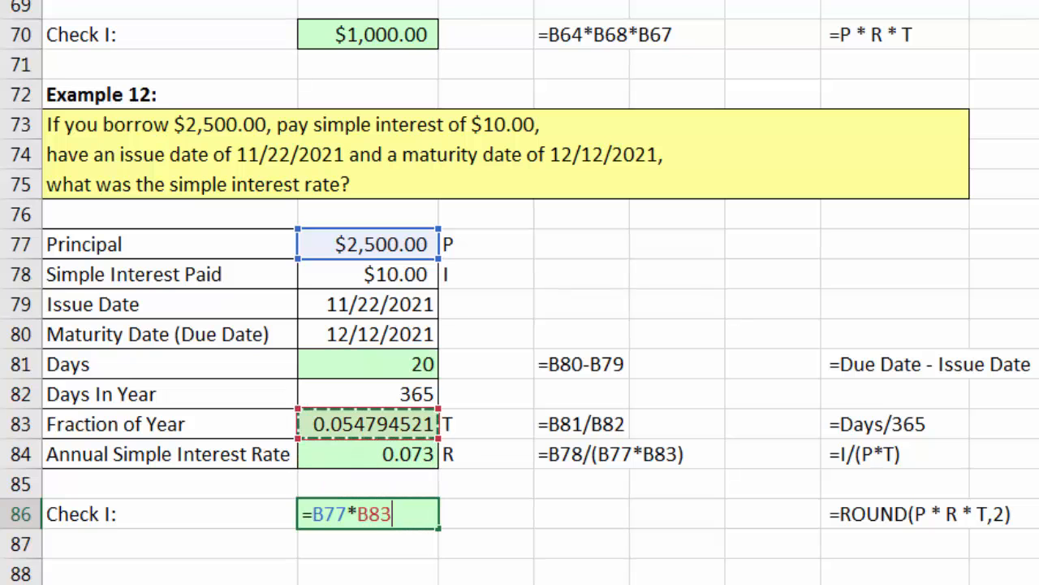
{"action": "key", "text": "Down"}
{"action": "type", "text": "*"}
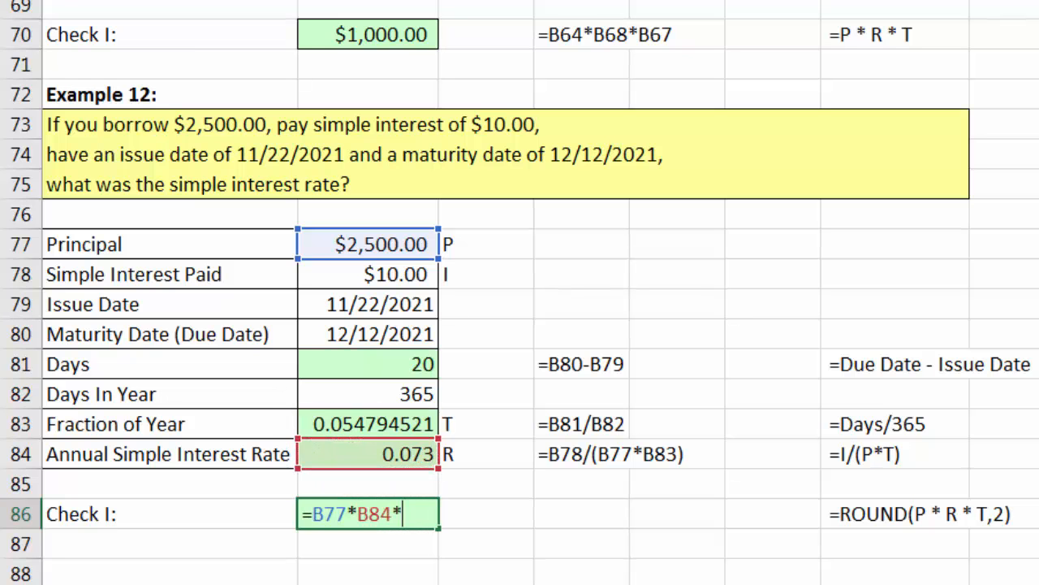
{"action": "key", "text": "Up"}
{"action": "key", "text": "Up"}
{"action": "key", "text": "Up"}
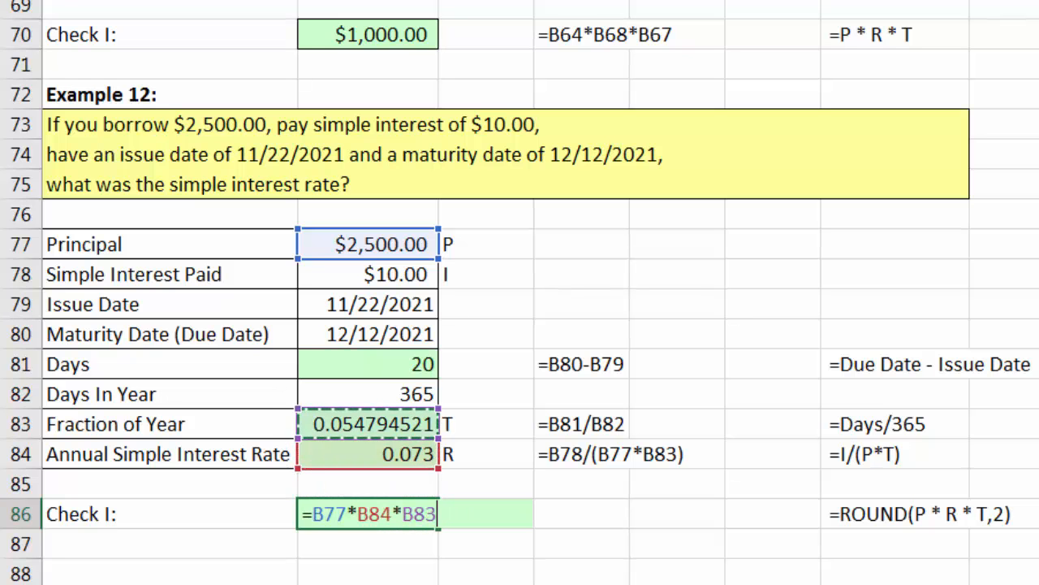
{"action": "key", "text": "Return"}
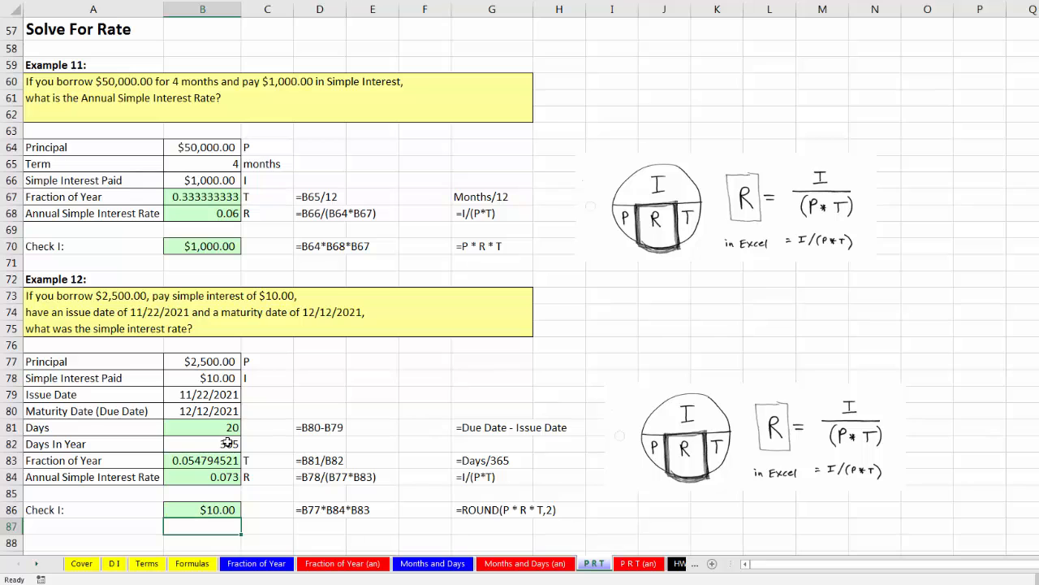
Examine the Solve For Time formula picture by moving it over Examples 13 and 14 and back beside them
{"action": "scroll", "coordinate": [526, 357], "scroll_direction": "down", "scroll_amount": 6}
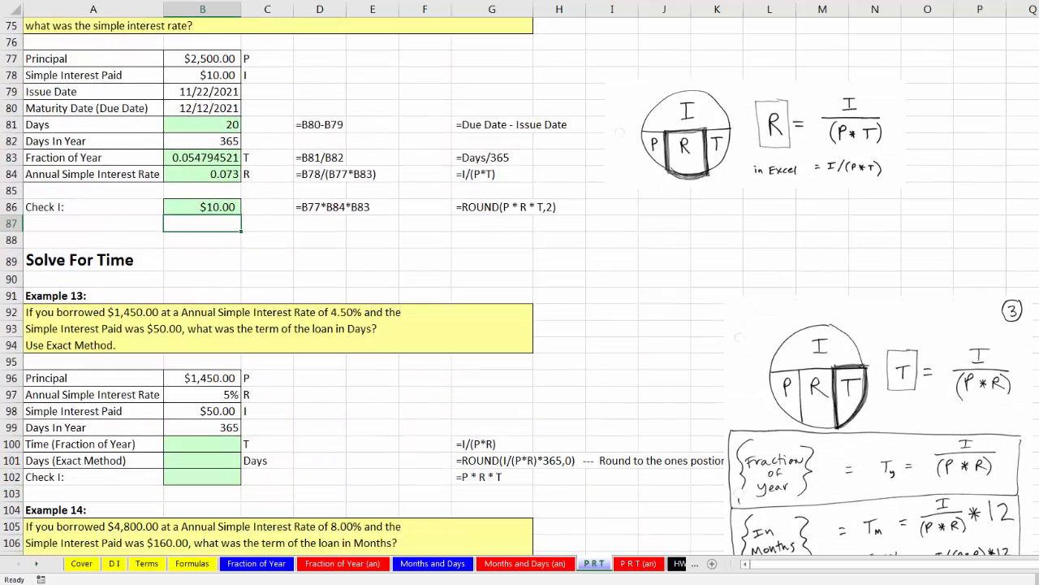
{"action": "scroll", "coordinate": [520, 285], "scroll_direction": "down", "scroll_amount": 2}
{"action": "scroll", "coordinate": [520, 286], "scroll_direction": "down", "scroll_amount": 3}
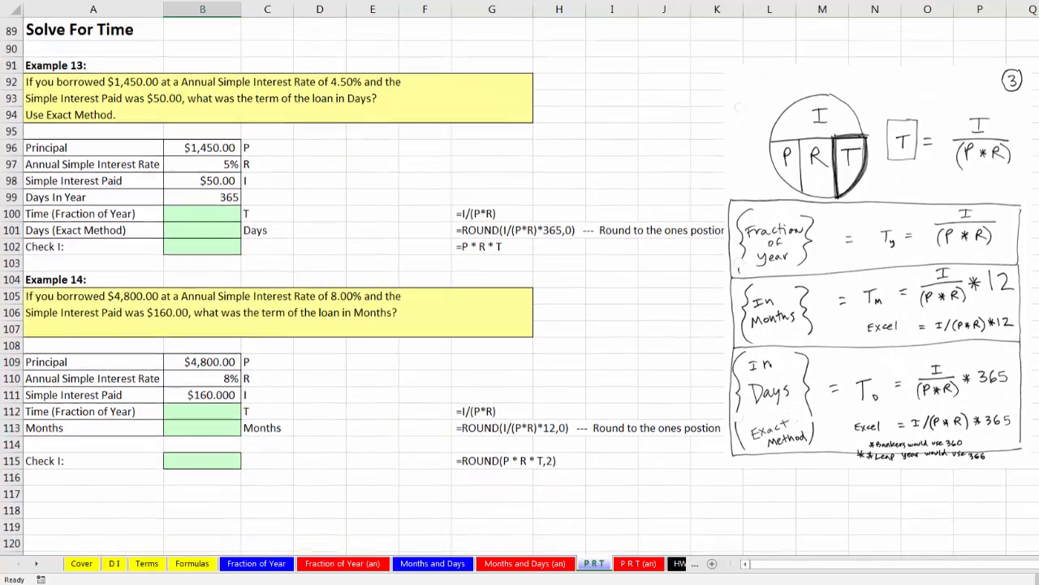
{"action": "left_click_drag", "start_coordinate": [791, 270], "coordinate": [316, 296]}
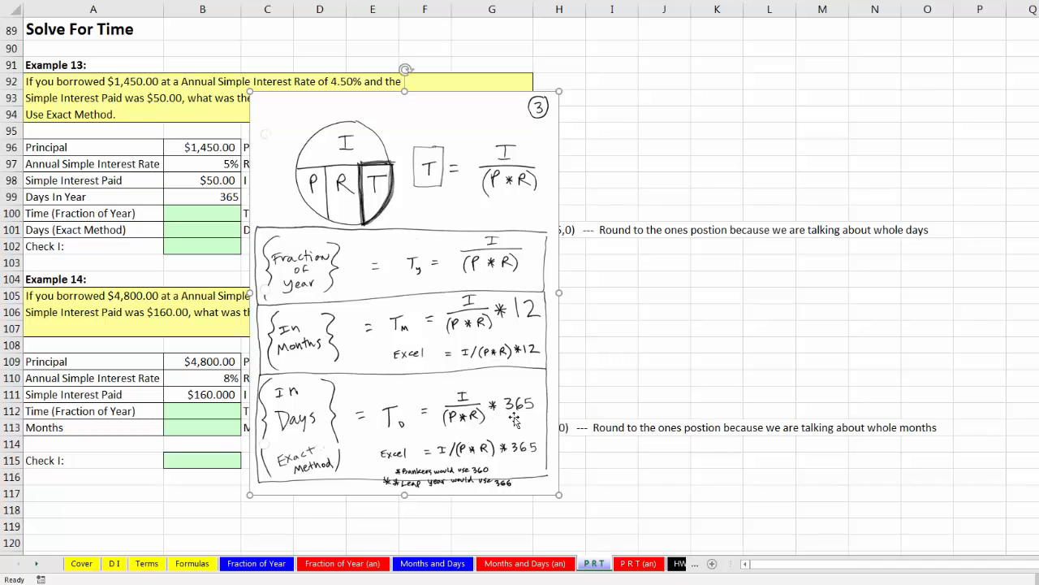
{"action": "left_click_drag", "start_coordinate": [514, 420], "coordinate": [978, 428]}
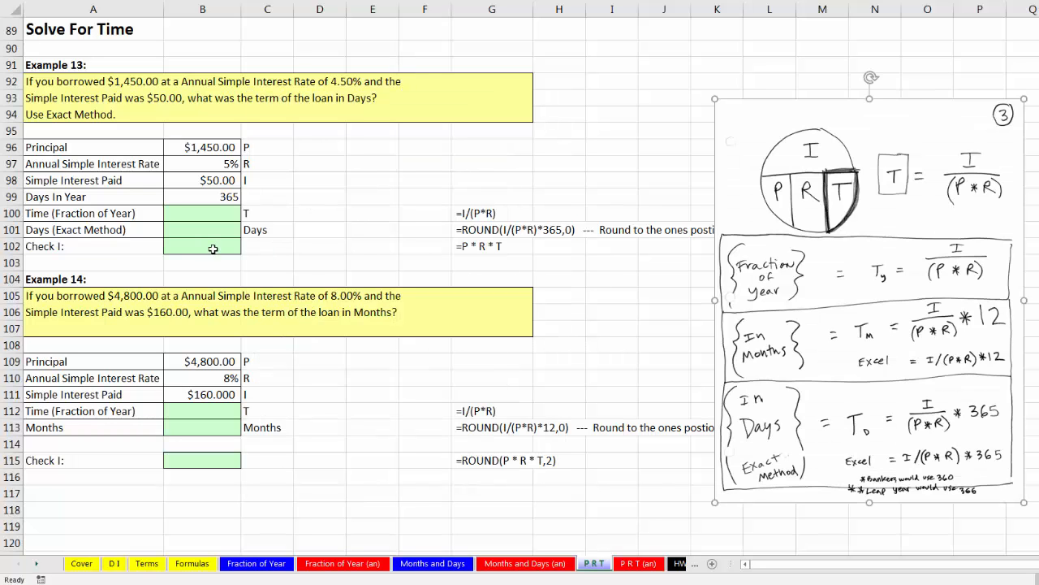
Format Example 13's annual simple interest rate in B97 as a percentage with two decimal places
{"action": "left_click", "coordinate": [167, 213]}
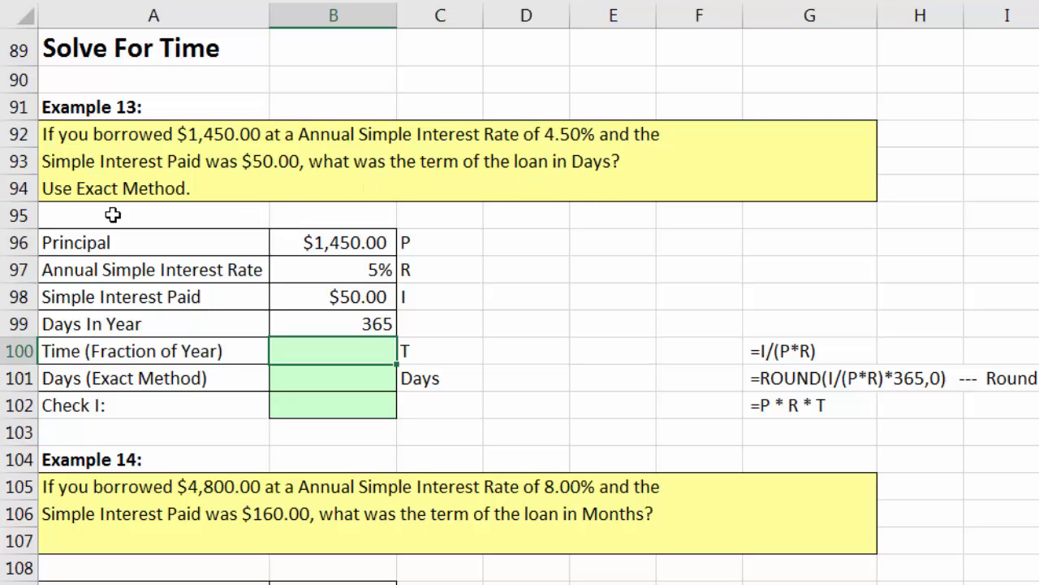
{"action": "left_click", "coordinate": [319, 248]}
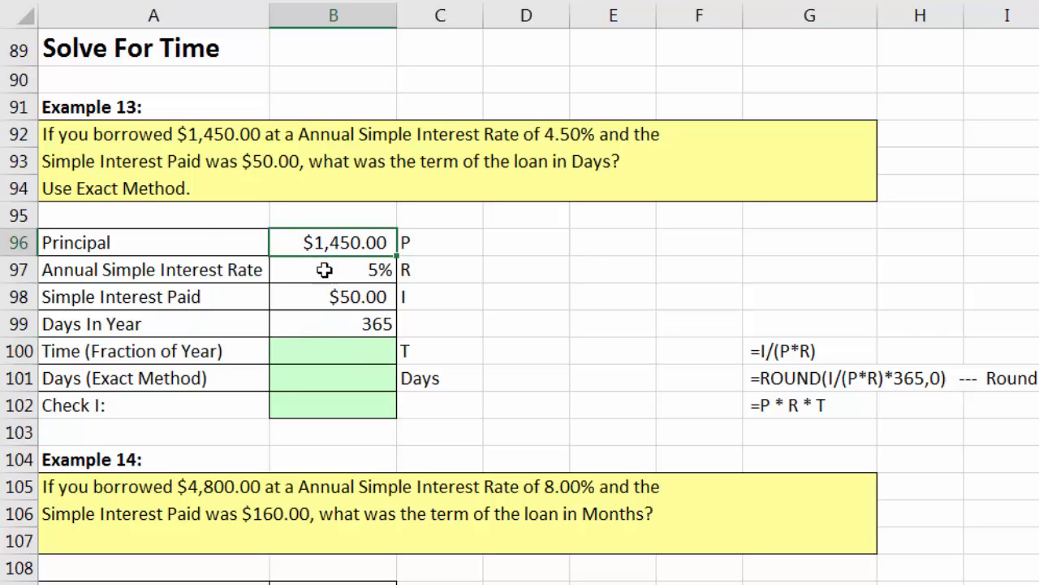
{"action": "left_click", "coordinate": [324, 268]}
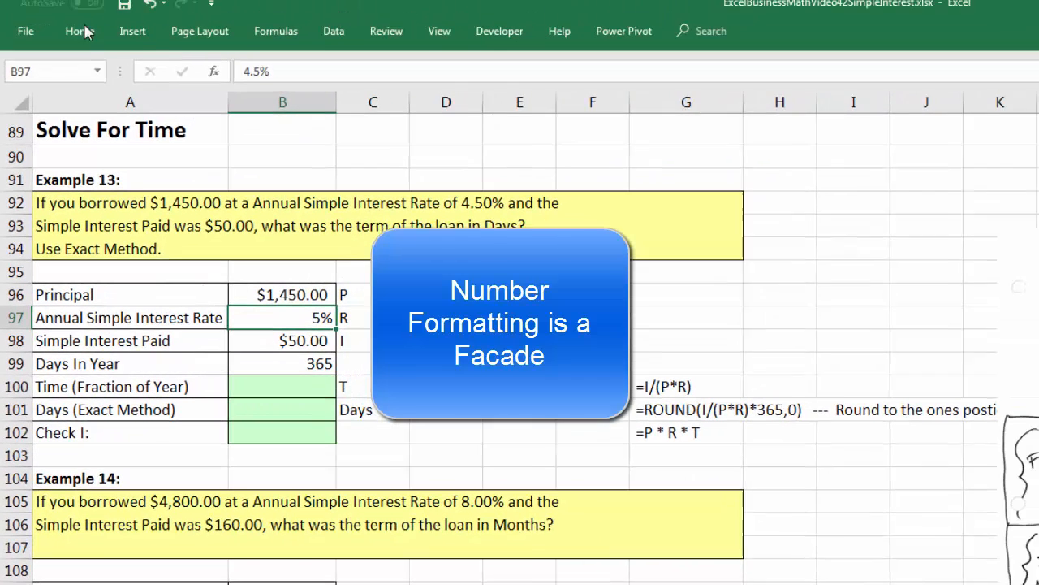
{"action": "left_click", "coordinate": [78, 42]}
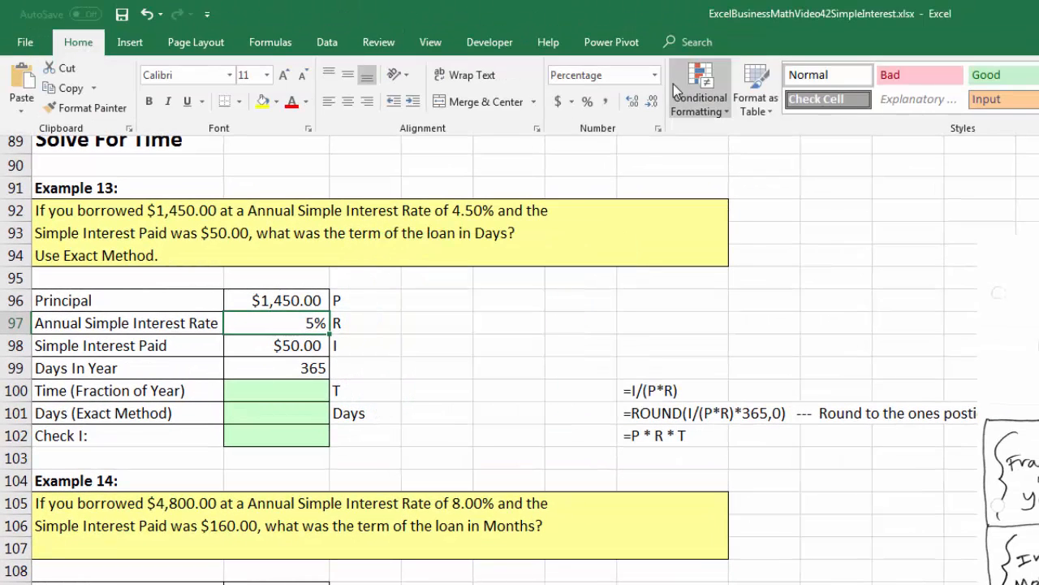
{"action": "left_click", "coordinate": [633, 102]}
{"action": "left_click", "coordinate": [634, 101]}
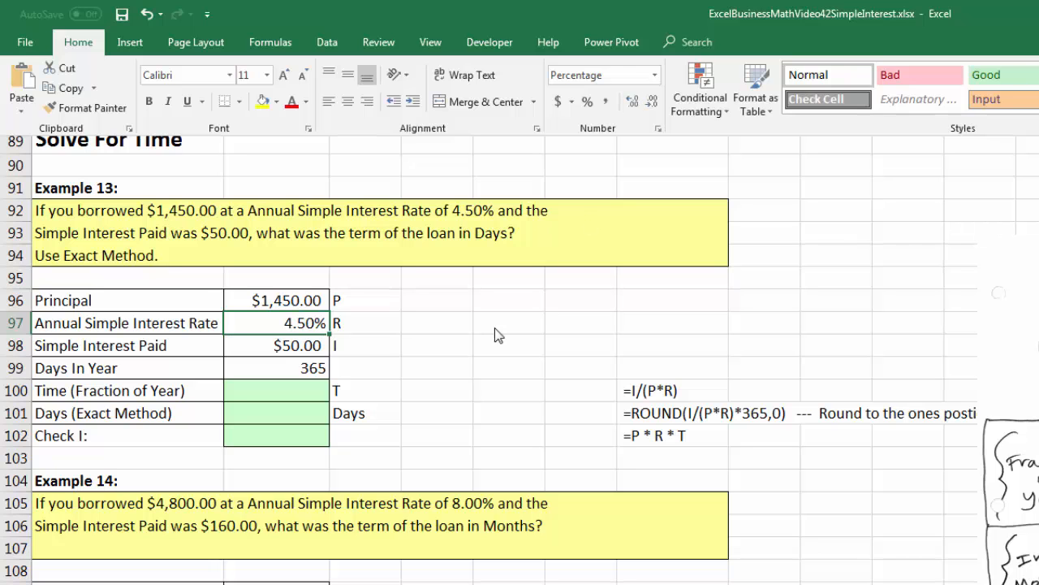
{"action": "left_click", "coordinate": [457, 383]}
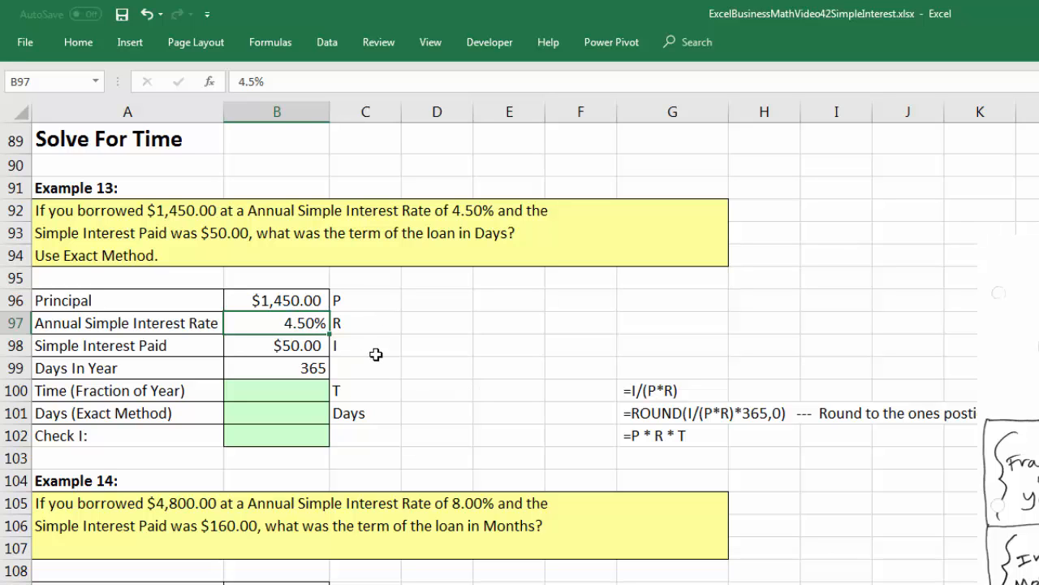
Calculate Example 13's time as a fraction of a year in B100 by dividing the interest by principal times rate with =B98/(B96*B97)
{"action": "left_click", "coordinate": [274, 347]}
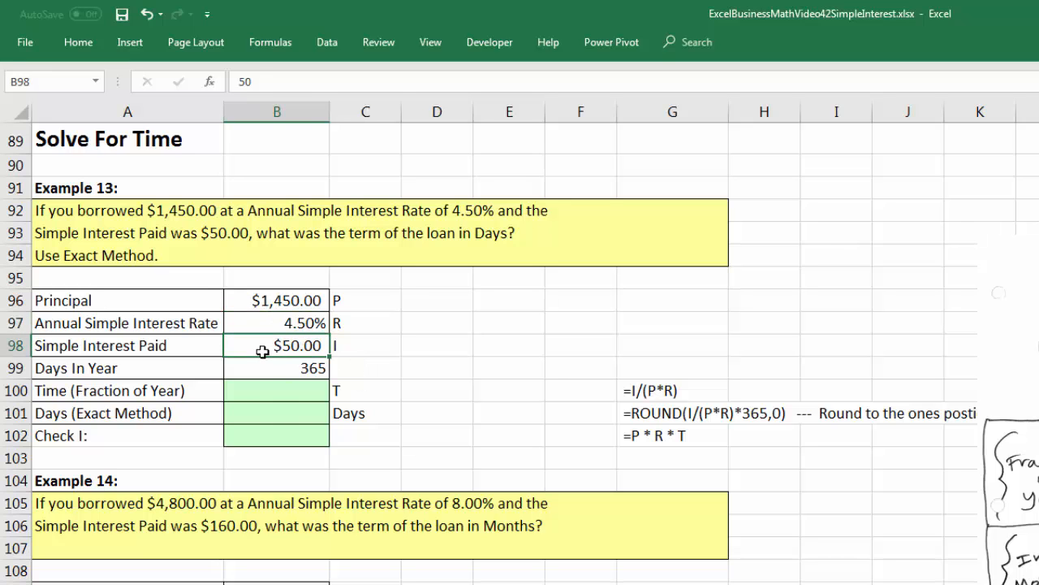
{"action": "left_click", "coordinate": [269, 394]}
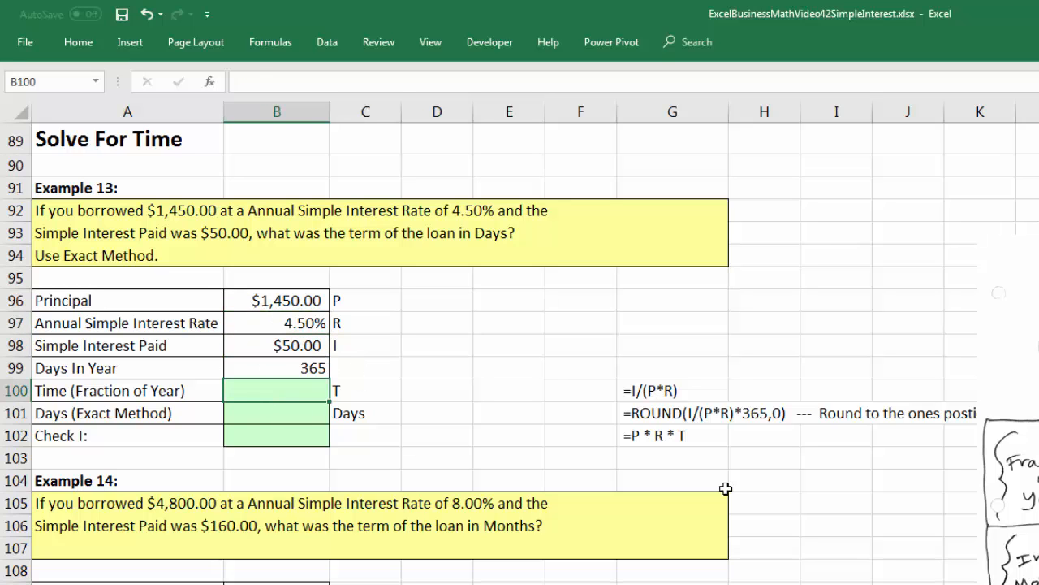
{"action": "type", "text": "="}
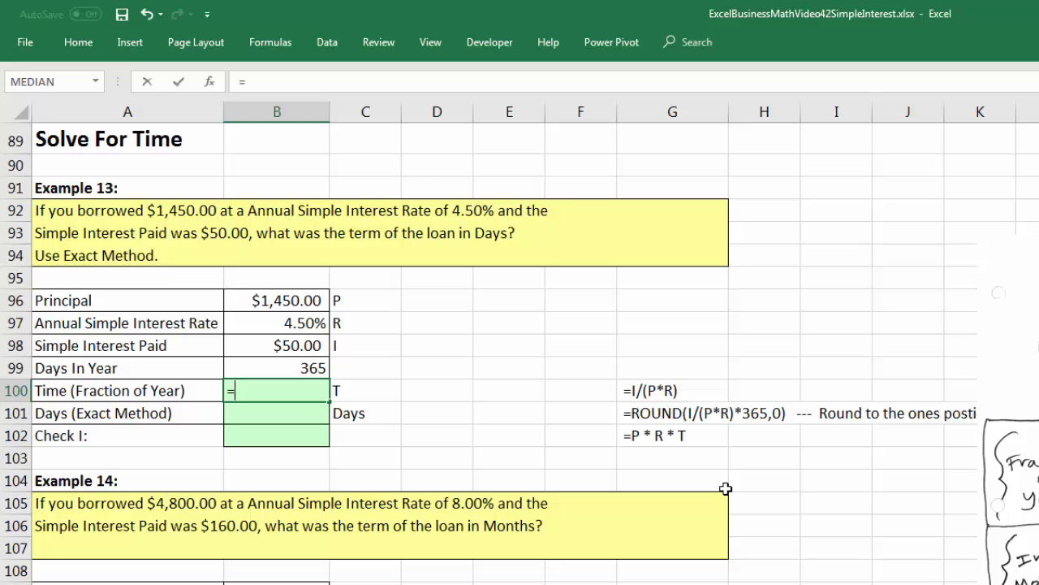
{"action": "key", "text": "Up"}
{"action": "key", "text": "Up"}
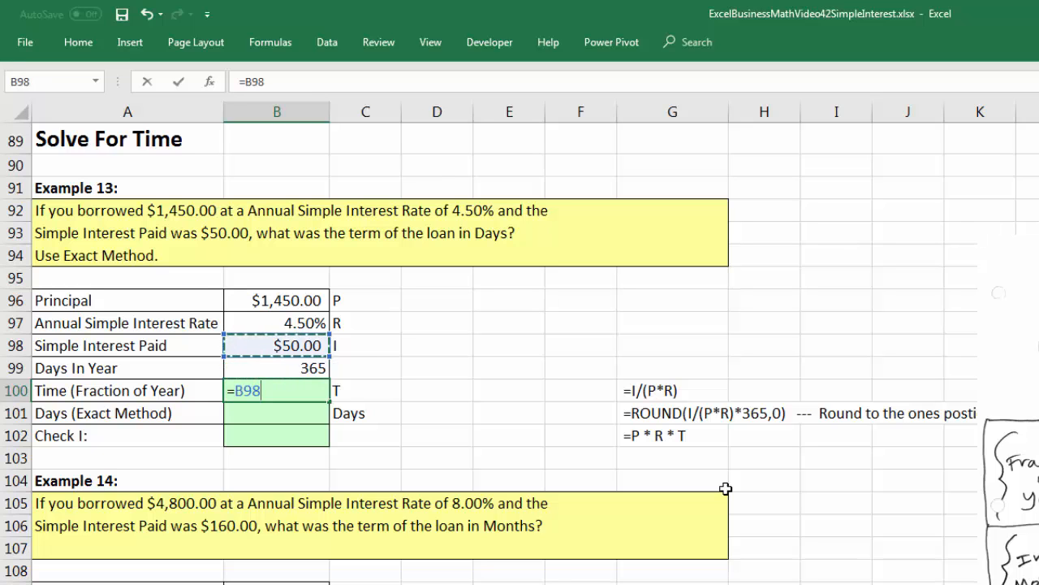
{"action": "type", "text": "/("}
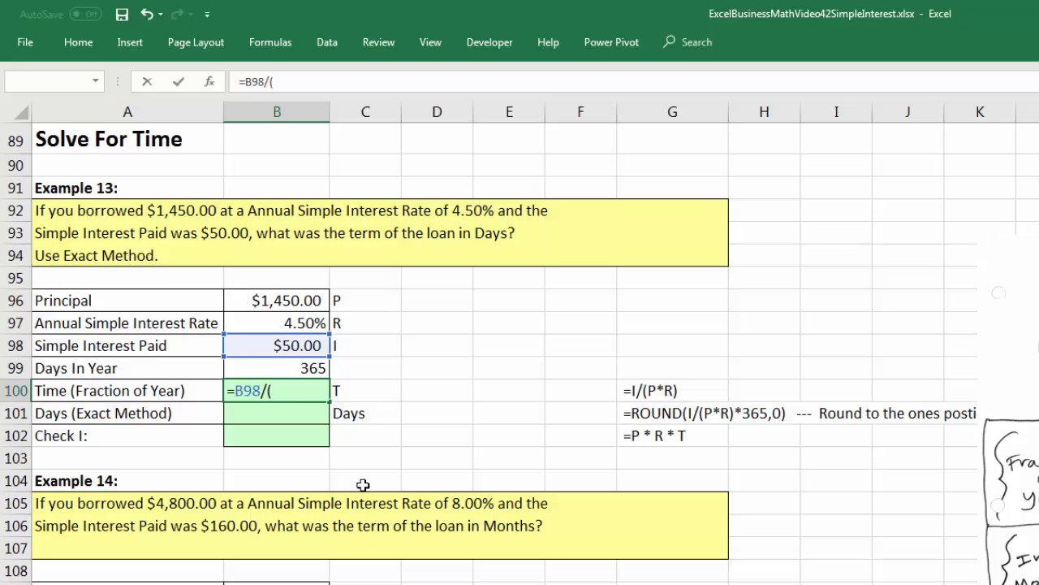
{"action": "key", "text": "Up"}
{"action": "key", "text": "Up"}
{"action": "key", "text": "Up"}
{"action": "key", "text": "Up"}
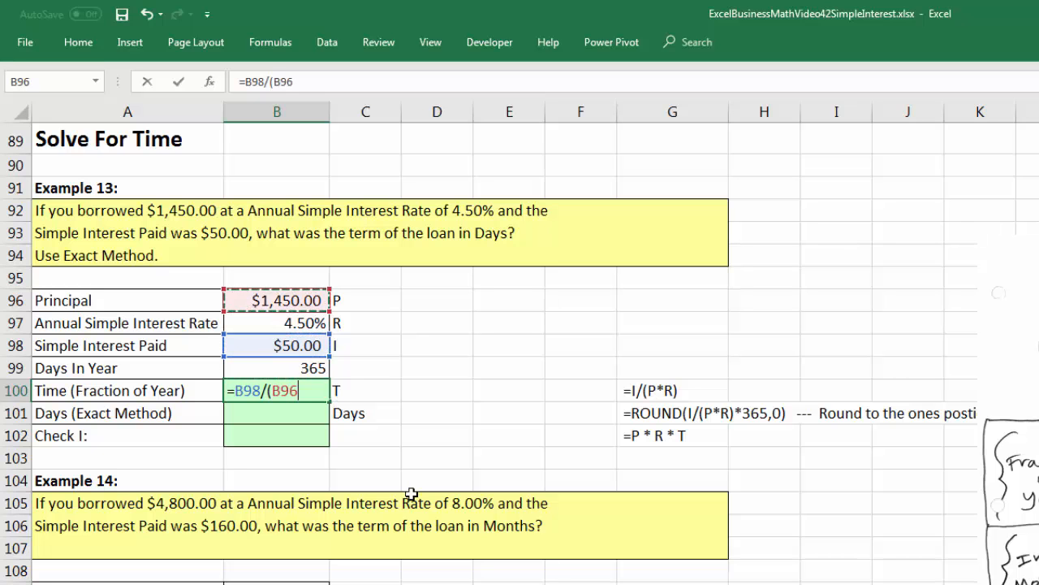
{"action": "type", "text": "*"}
{"action": "key", "text": "Up"}
{"action": "key", "text": "Up"}
{"action": "key", "text": "Up"}
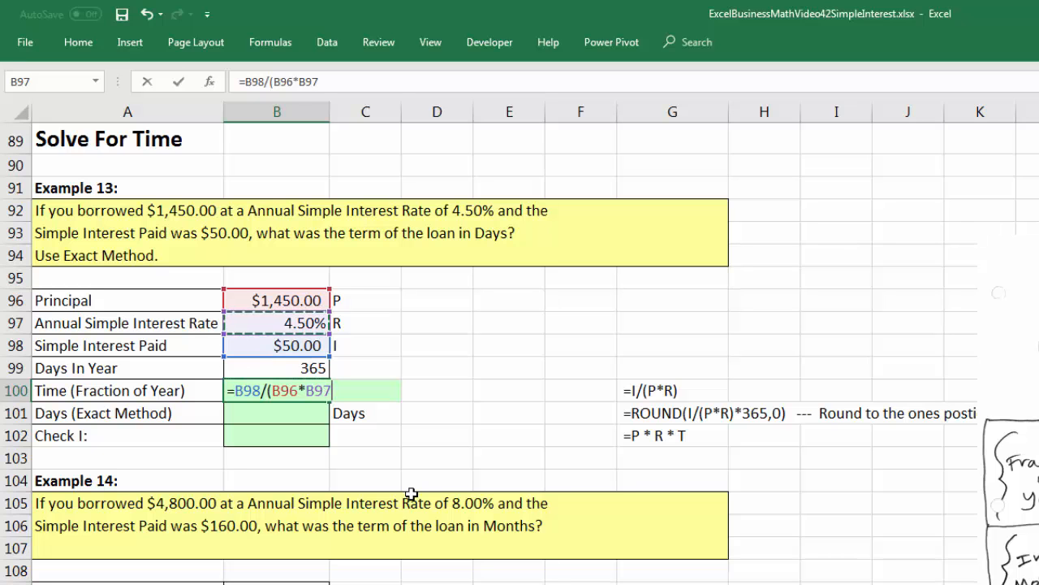
{"action": "type", "text": ")"}
{"action": "key", "text": "Return"}
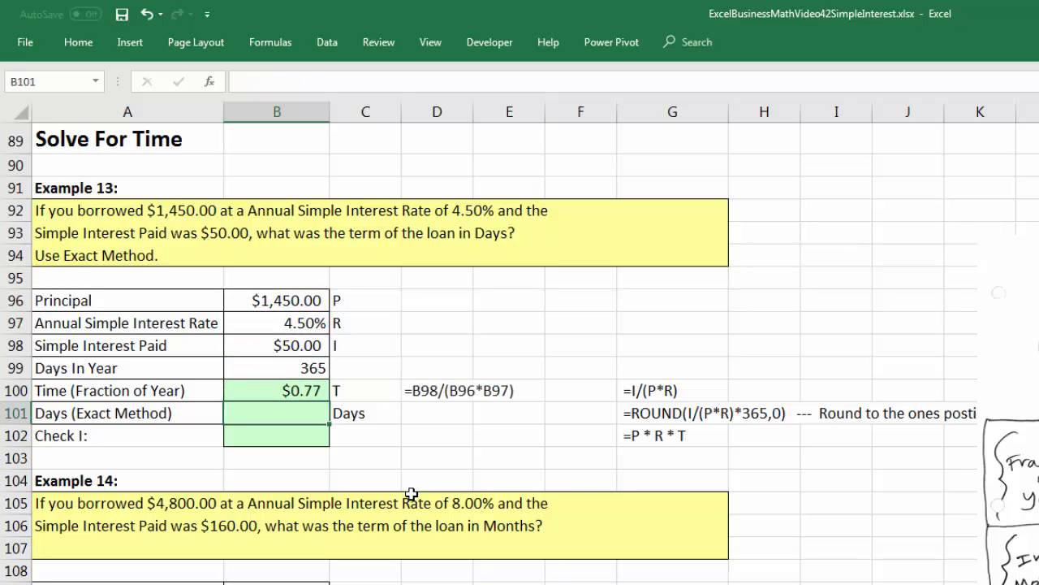
Format Example 13's time in B100 as General and calculate the days in B101 by multiplying it by the days in year with =B100*B99
{"action": "left_click", "coordinate": [289, 391]}
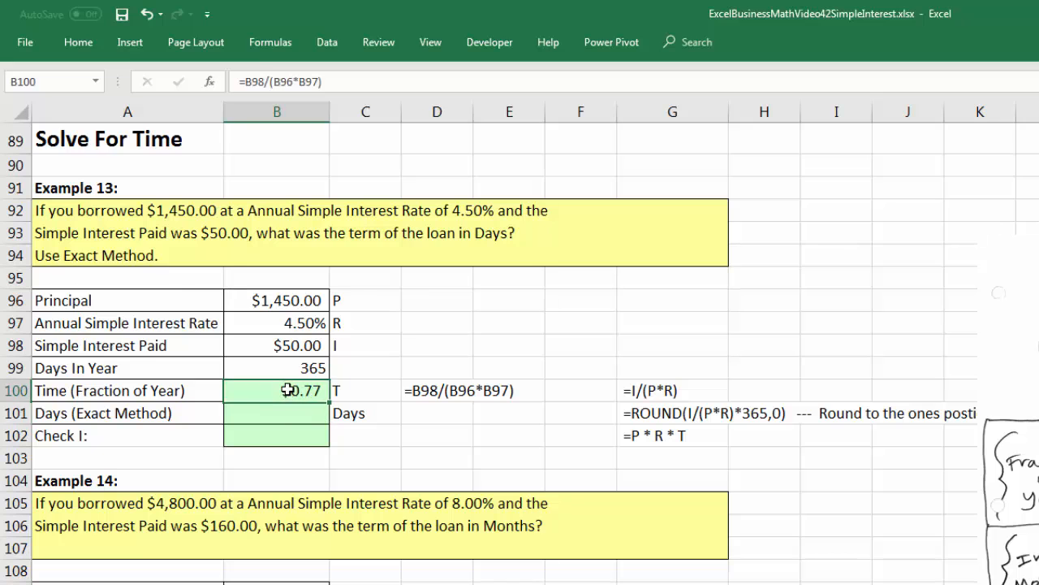
{"action": "key", "text": "ctrl+shift+grave"}
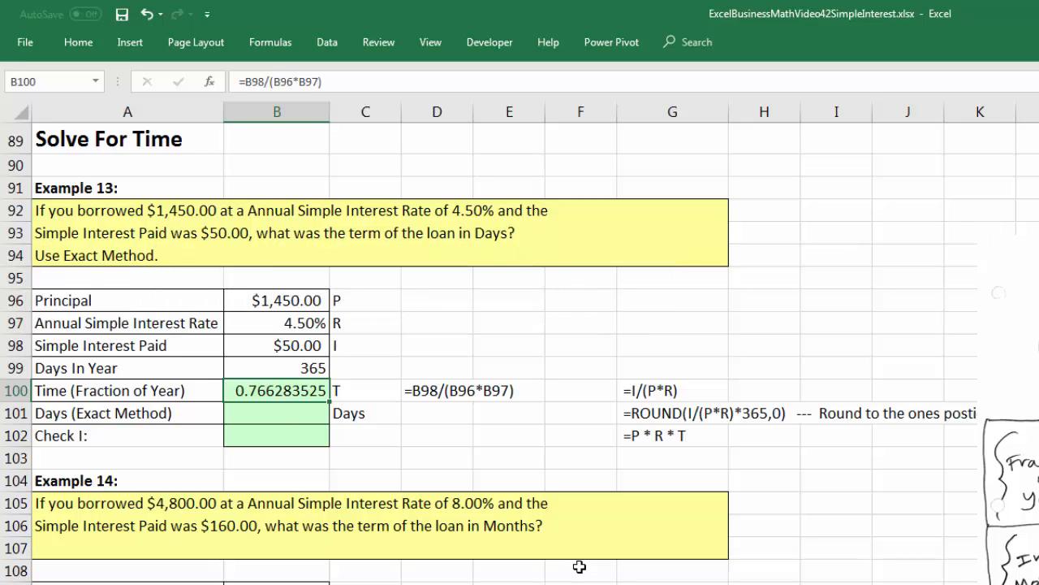
{"action": "left_click", "coordinate": [280, 415]}
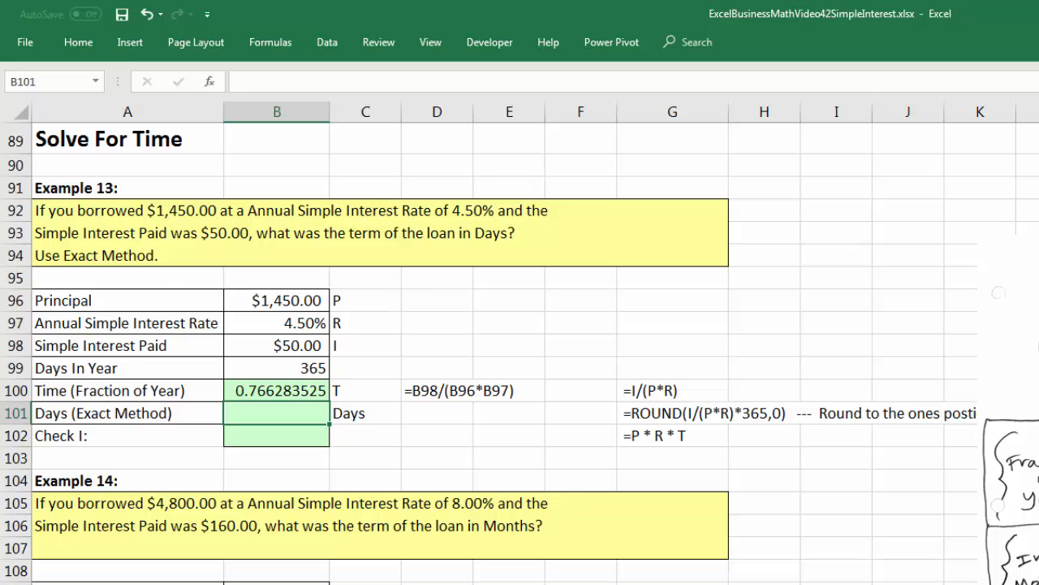
{"action": "type", "text": "="}
{"action": "key", "text": "Up"}
{"action": "type", "text": "*"}
{"action": "key", "text": "Up"}
{"action": "key", "text": "Up"}
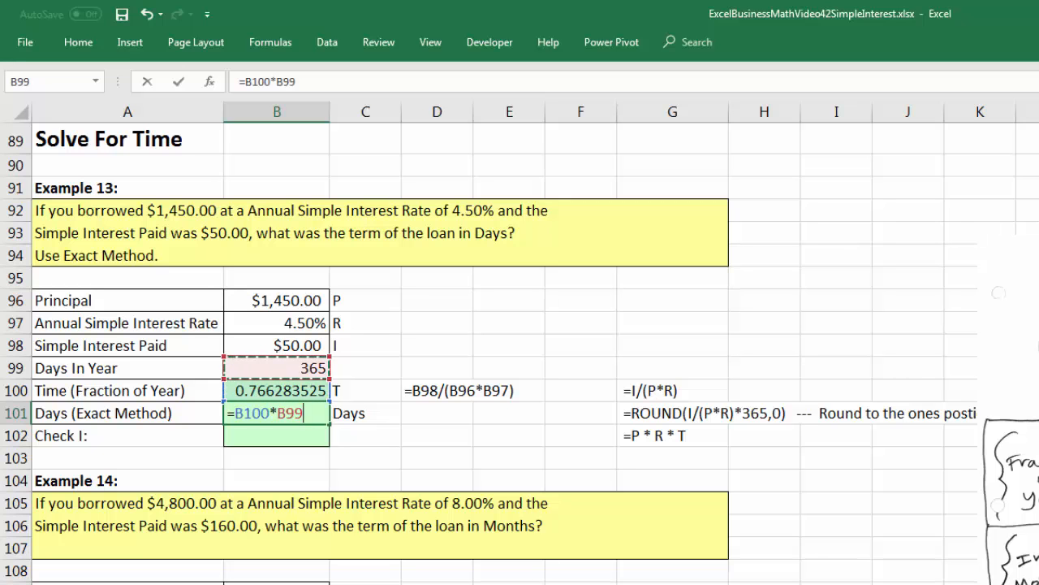
{"action": "key", "text": "Return"}
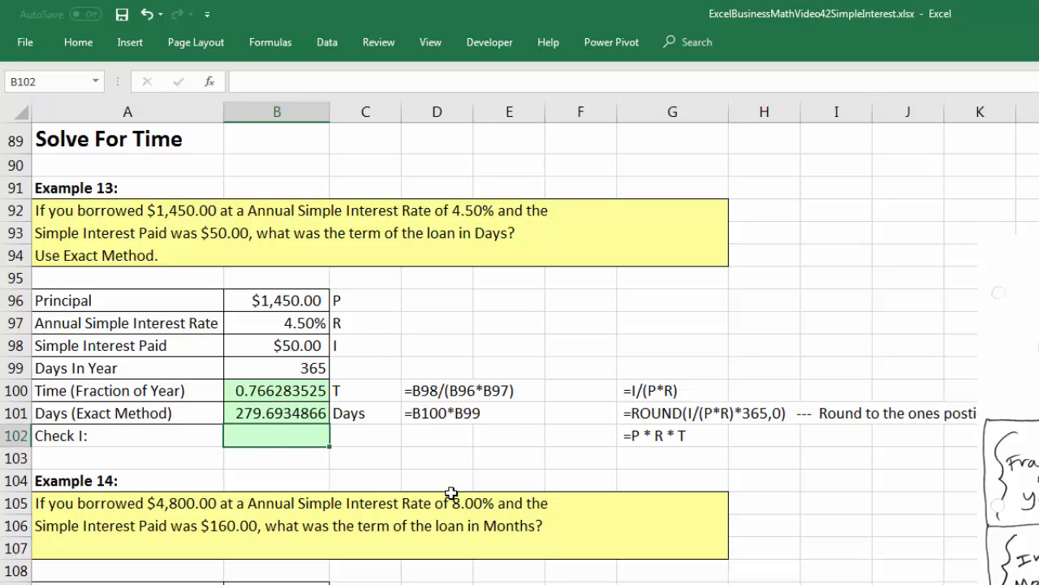
Round Example 13's days in B101 to the nearest whole day with =ROUND(B100*B99,0)
{"action": "left_click", "coordinate": [265, 413]}
{"action": "key", "text": "F2"}
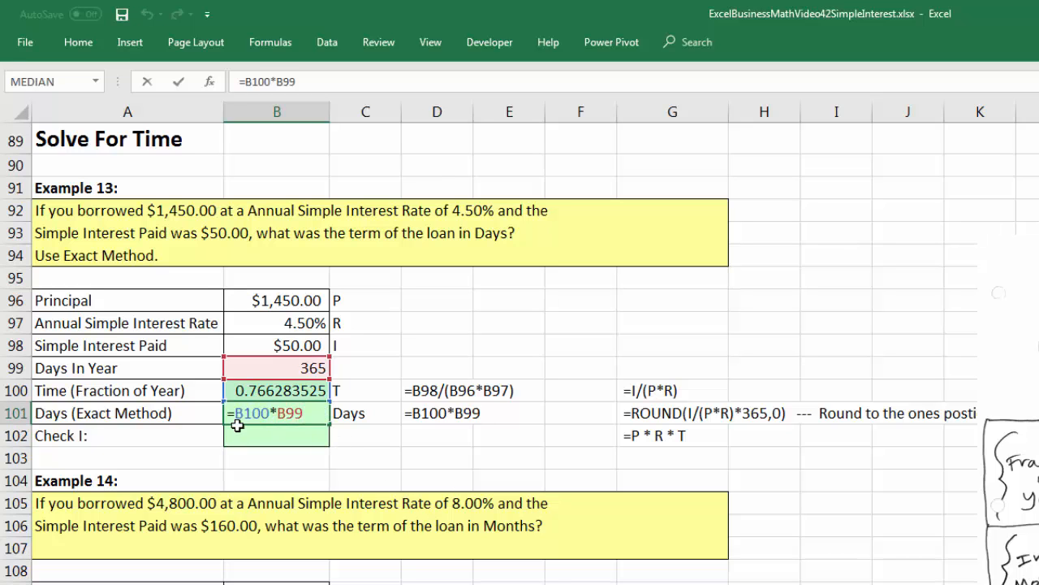
{"action": "type", "text": "roun"}
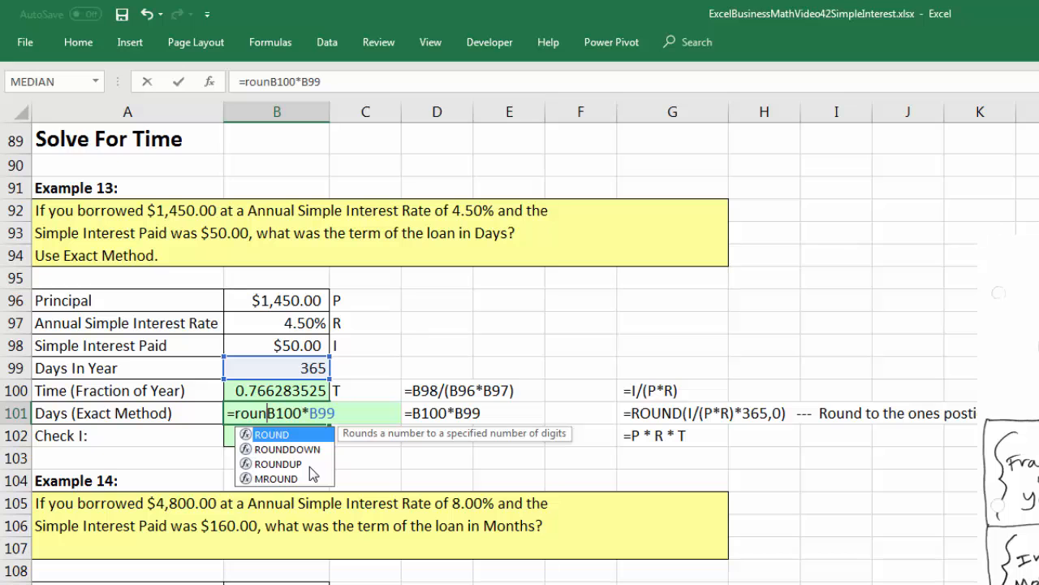
{"action": "key", "text": "Tab"}
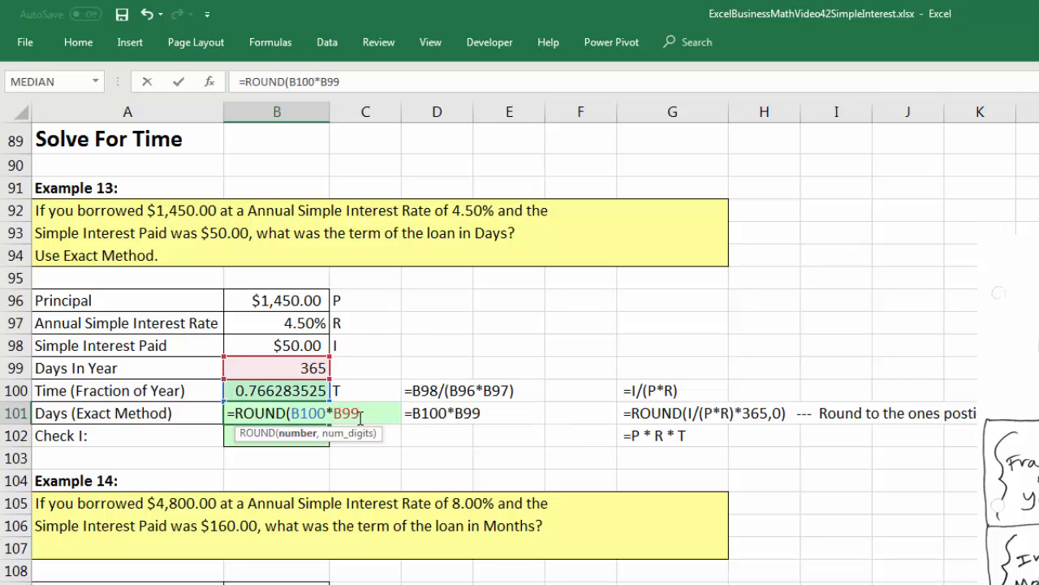
{"action": "type", "text": "B100*B99,0"}
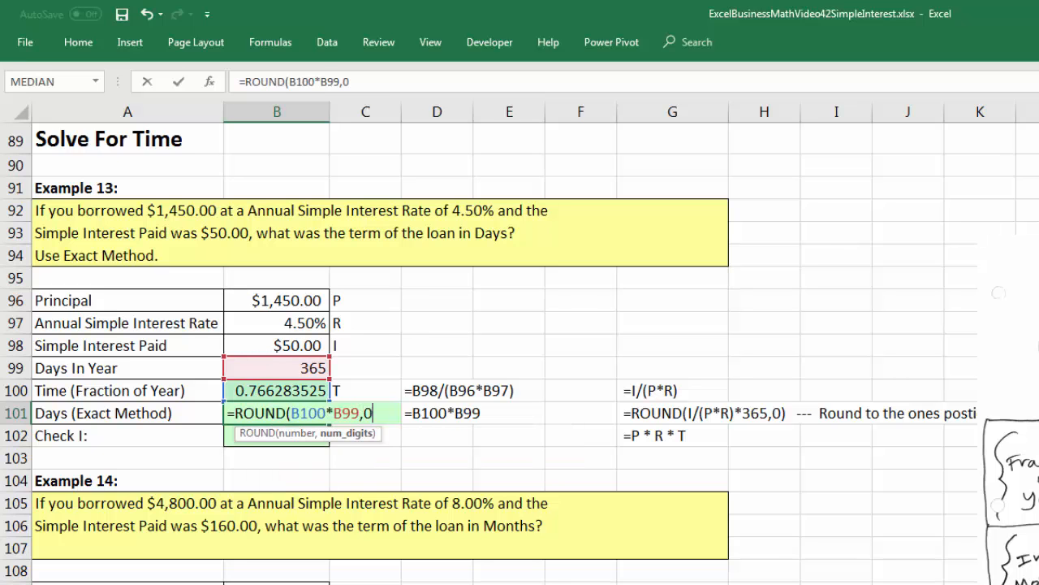
{"action": "type", "text": ")"}
{"action": "key", "text": "Return"}
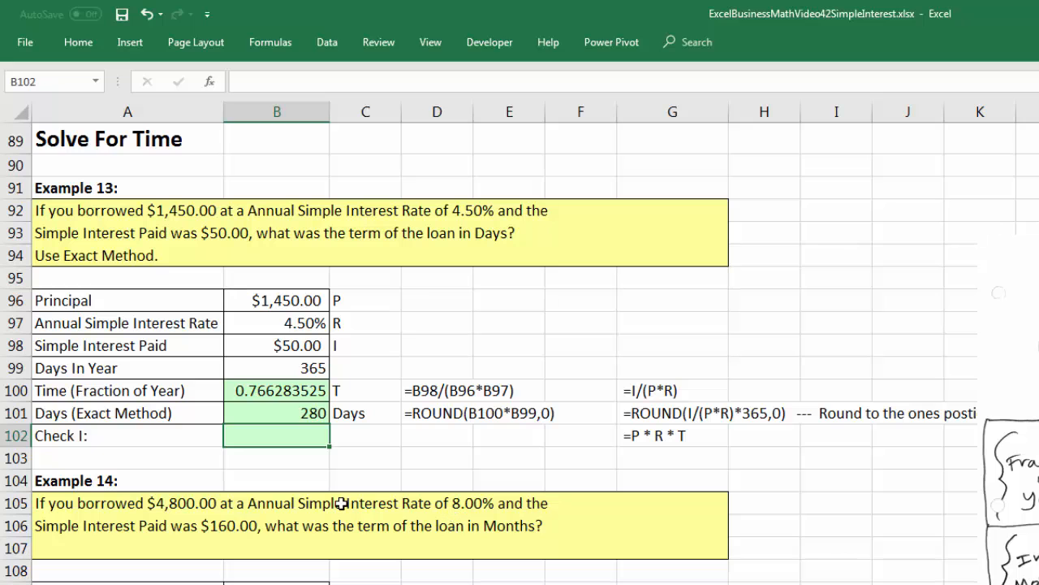
Check Example 13's interest in B102 by multiplying principal, rate and time with =B96*B97*B100
{"action": "type", "text": "="}
{"action": "key", "text": "Up"}
{"action": "key", "text": "Up"}
{"action": "key", "text": "Up"}
{"action": "key", "text": "Up"}
{"action": "key", "text": "Up"}
{"action": "key", "text": "Up"}
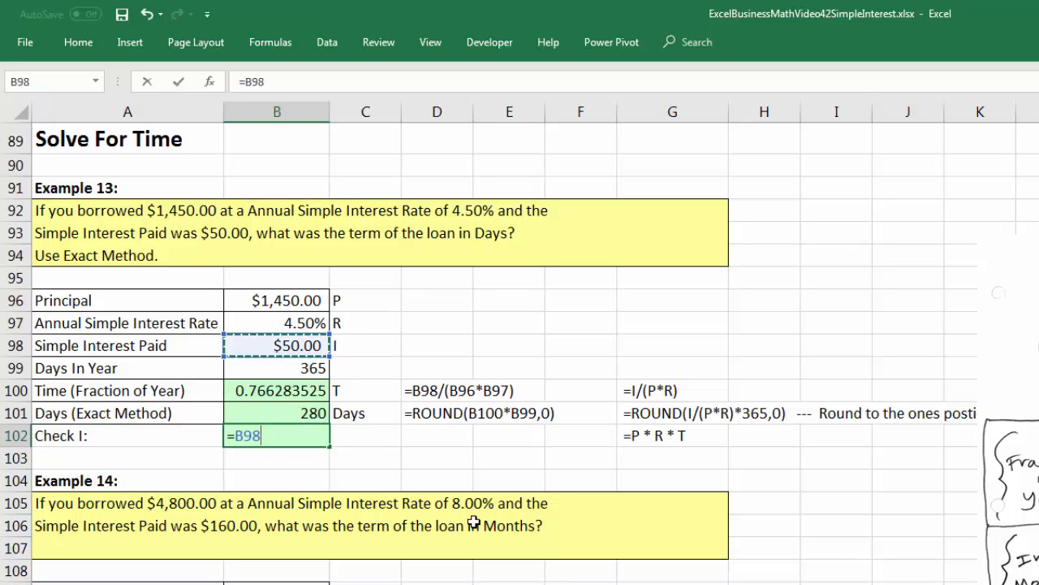
{"action": "type", "text": "*"}
{"action": "key", "text": "Up"}
{"action": "key", "text": "Up"}
{"action": "key", "text": "Up"}
{"action": "key", "text": "Up"}
{"action": "key", "text": "Up"}
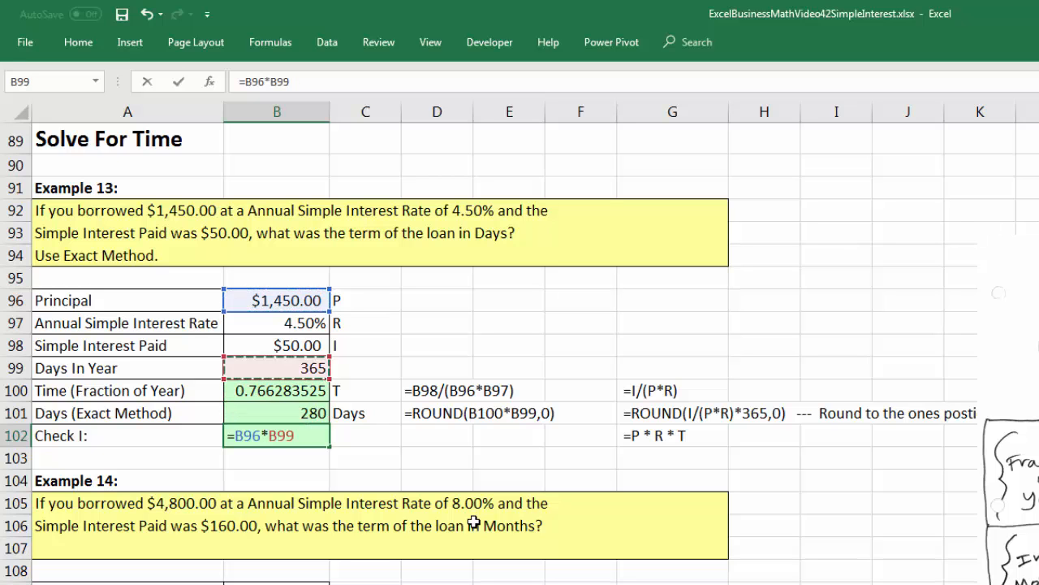
{"action": "type", "text": "*"}
{"action": "key", "text": "Up"}
{"action": "key", "text": "Up"}
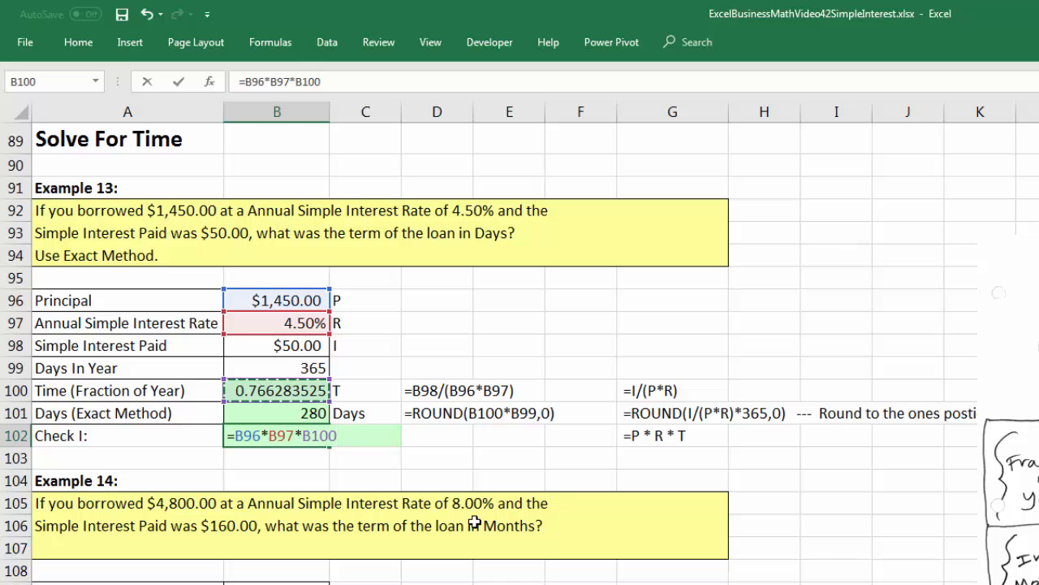
{"action": "key", "text": "Return"}
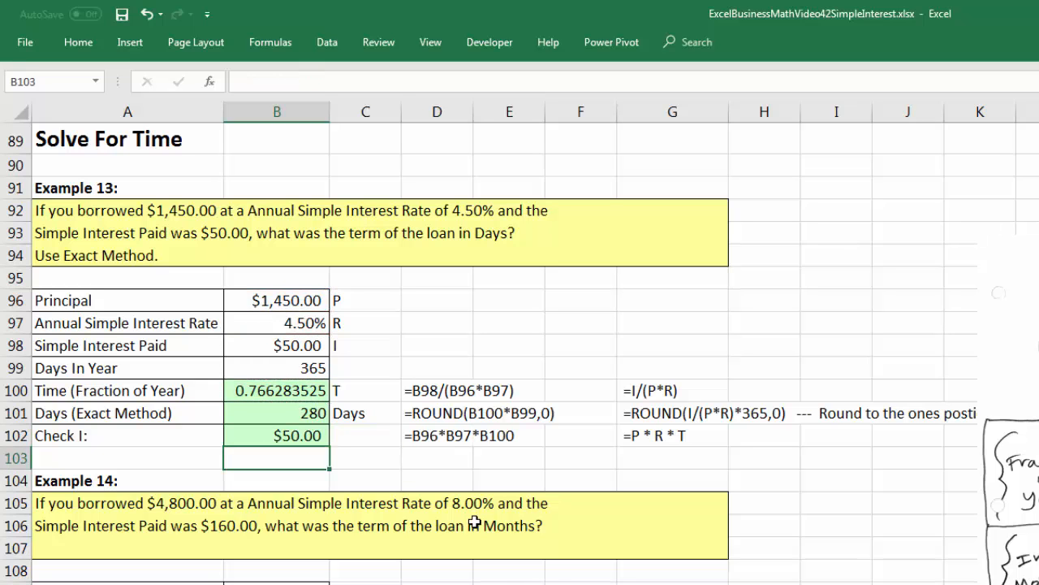
{"action": "left_click", "coordinate": [281, 433]}
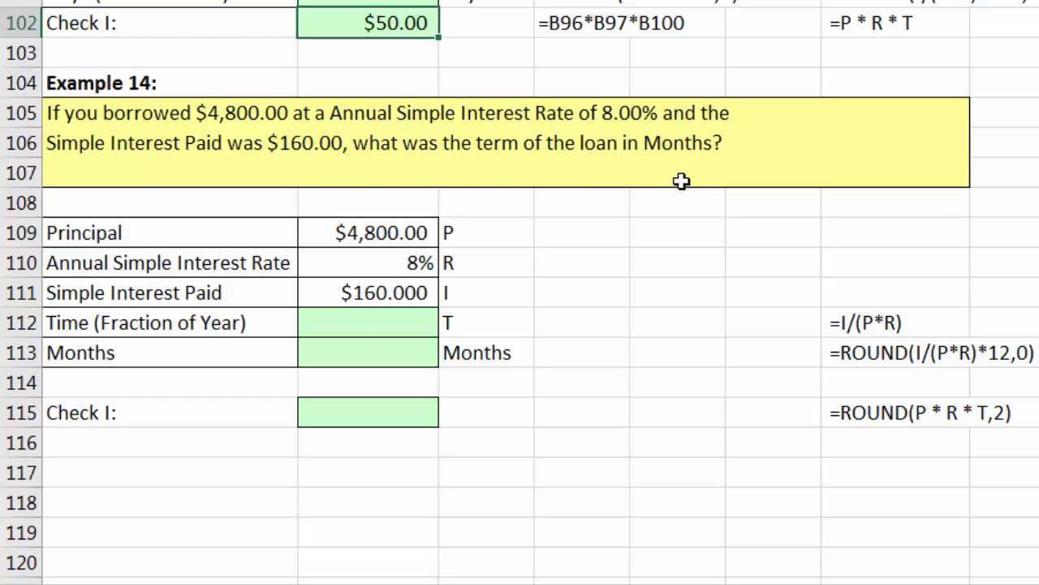
Calculate Example 14's time as a fraction of a year in B112 with =B111/(B109*B110) and format it as General
{"action": "left_click", "coordinate": [362, 322]}
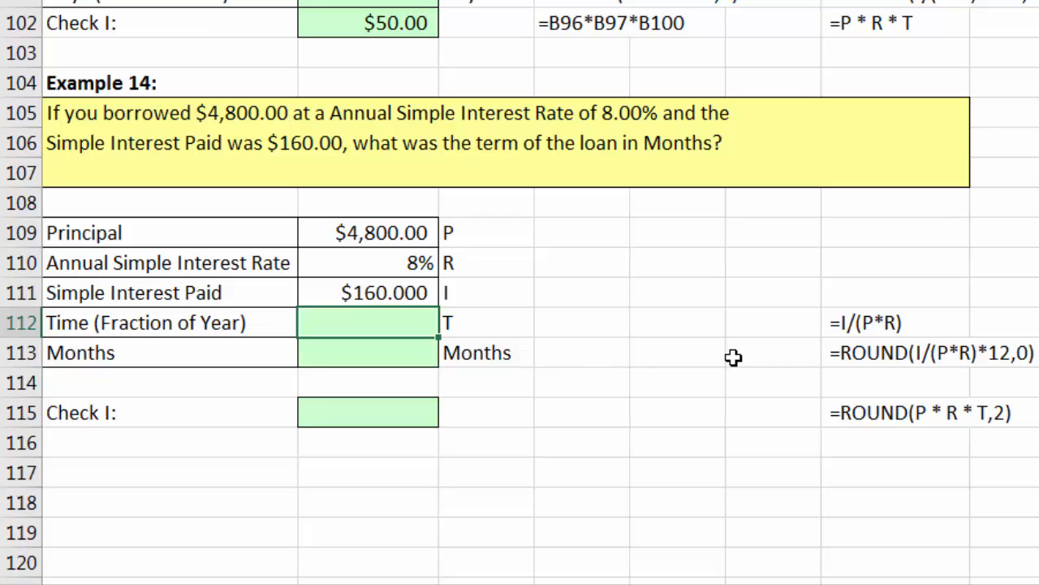
{"action": "type", "text": "="}
{"action": "key", "text": "Up"}
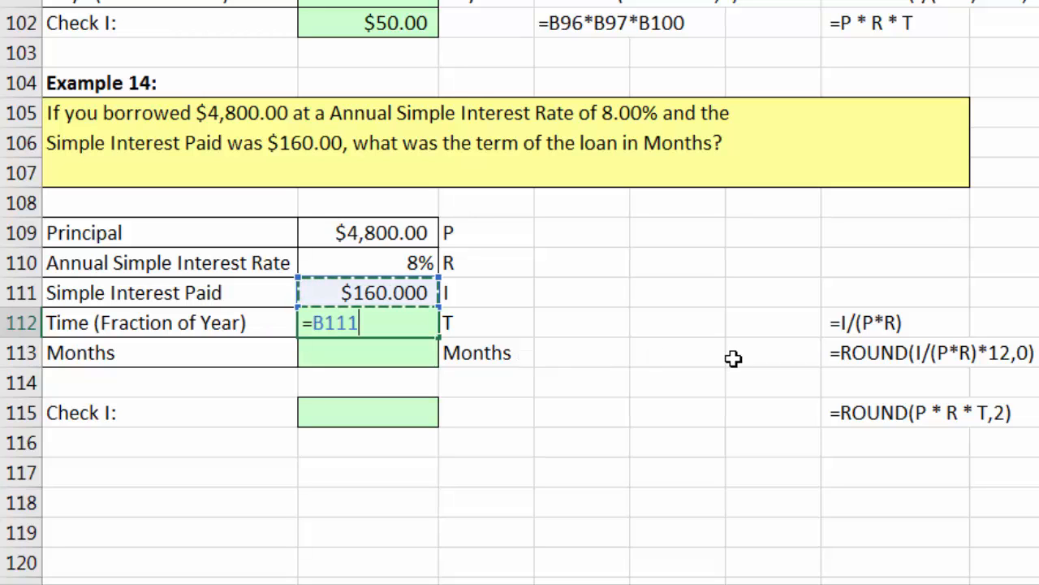
{"action": "type", "text": "/"}
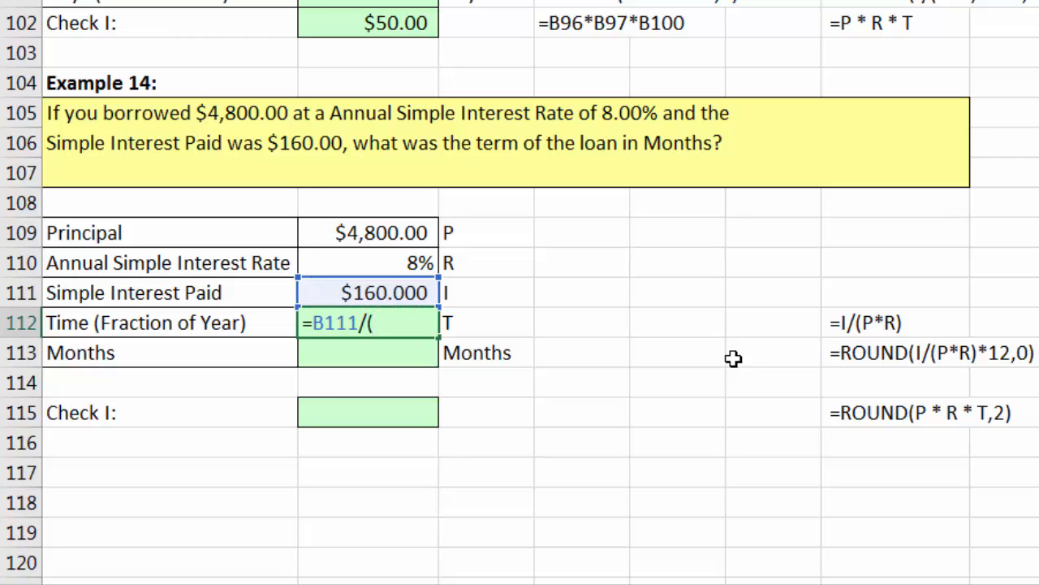
{"action": "type", "text": "("}
{"action": "key", "text": "Up"}
{"action": "key", "text": "Up"}
{"action": "key", "text": "Up"}
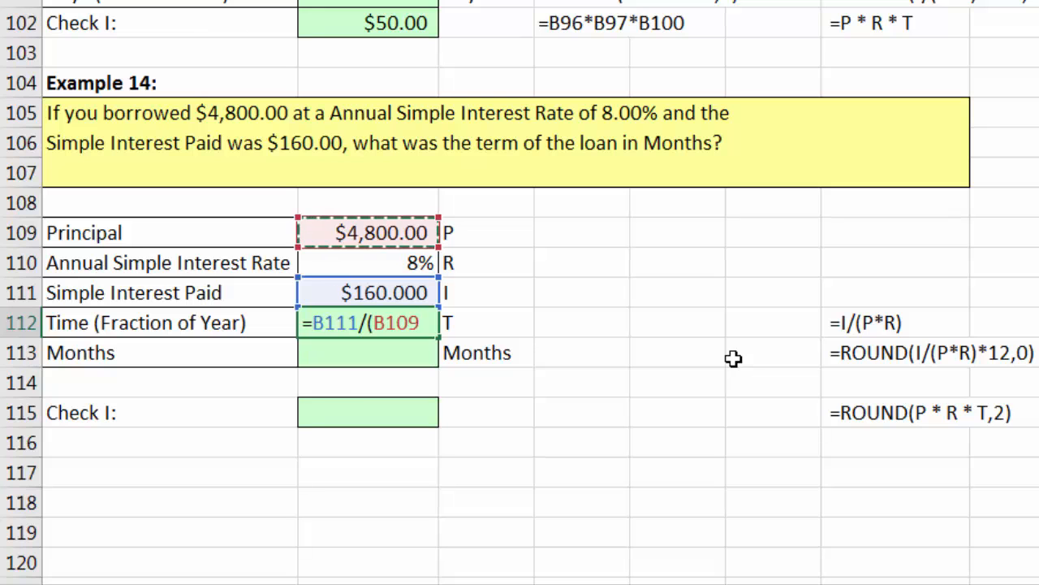
{"action": "type", "text": "*"}
{"action": "key", "text": "Up"}
{"action": "key", "text": "Up"}
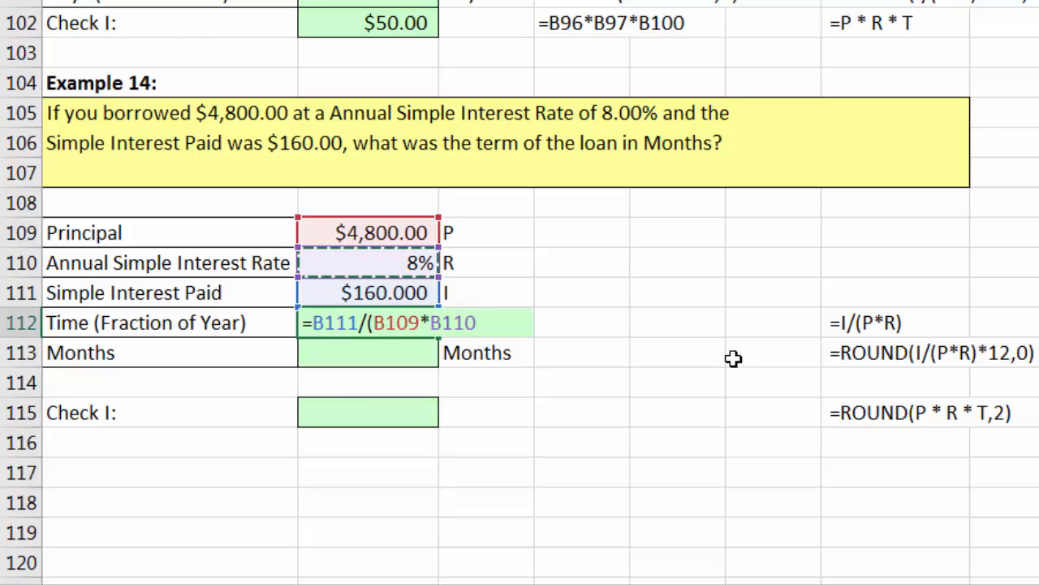
{"action": "type", "text": ")"}
{"action": "key", "text": "Return"}
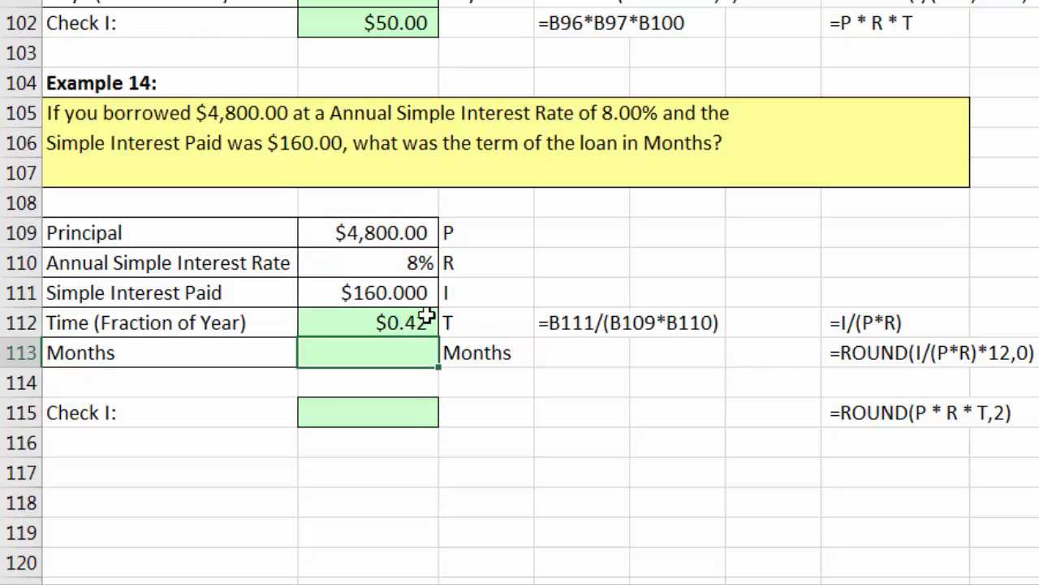
{"action": "left_click", "coordinate": [426, 315]}
{"action": "key", "text": "ctrl+shift+grave"}
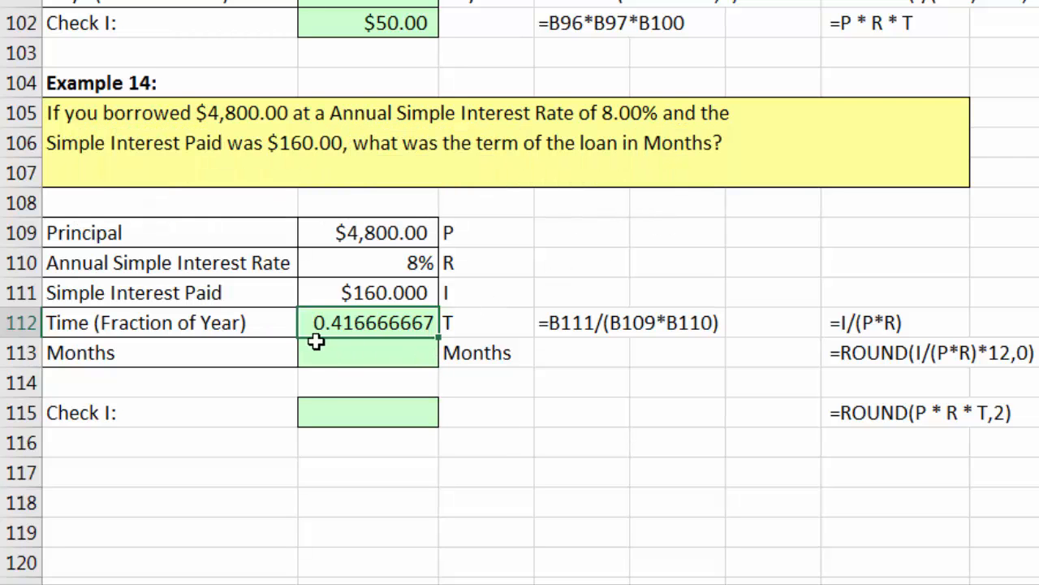
Convert Example 14's fraction of a year to months in B113 with =B112*12
{"action": "left_click", "coordinate": [383, 350]}
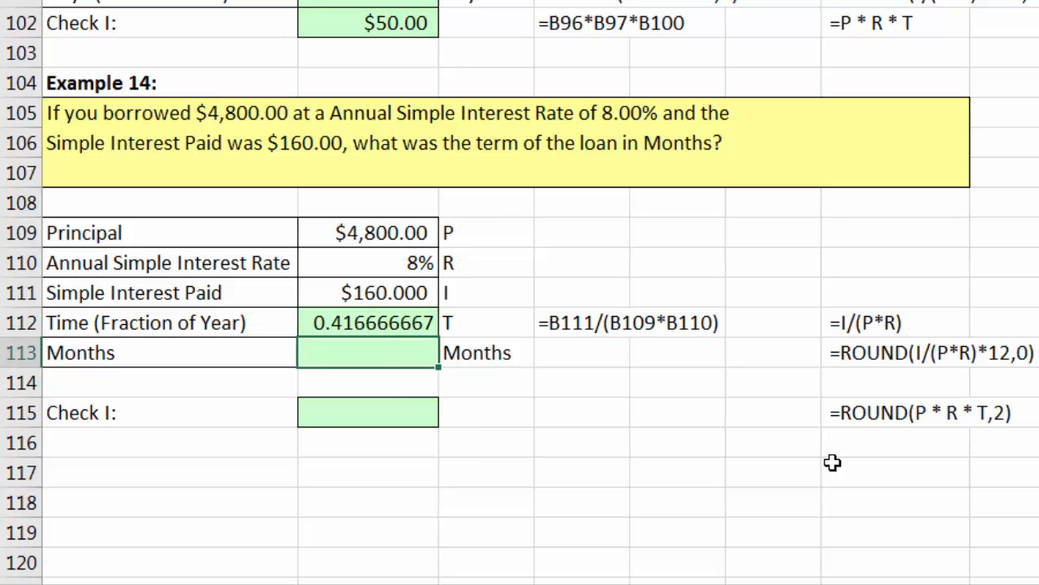
{"action": "type", "text": "="}
{"action": "key", "text": "Up"}
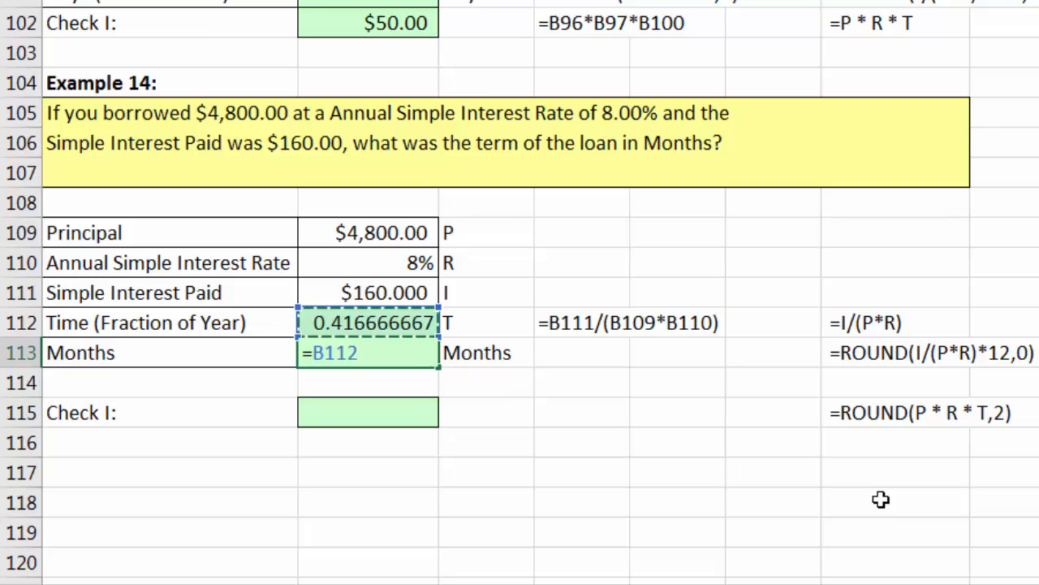
{"action": "type", "text": "*12"}
{"action": "key", "text": "ctrl+Return"}
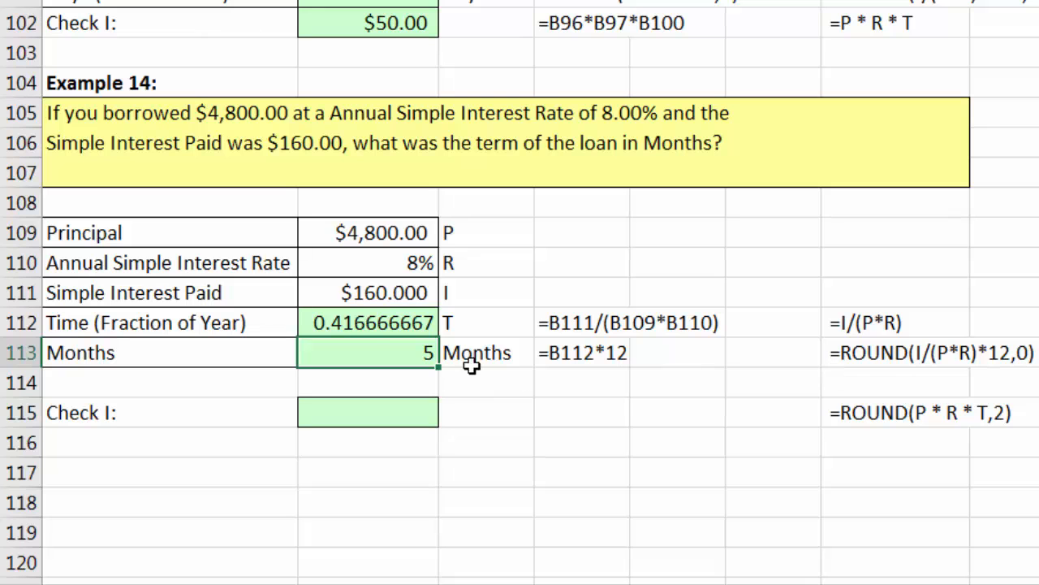
Round Example 14's months in B113 to a whole number with =ROUND(B112*12,0)
{"action": "double_click", "coordinate": [388, 354]}
{"action": "left_click", "coordinate": [313, 355]}
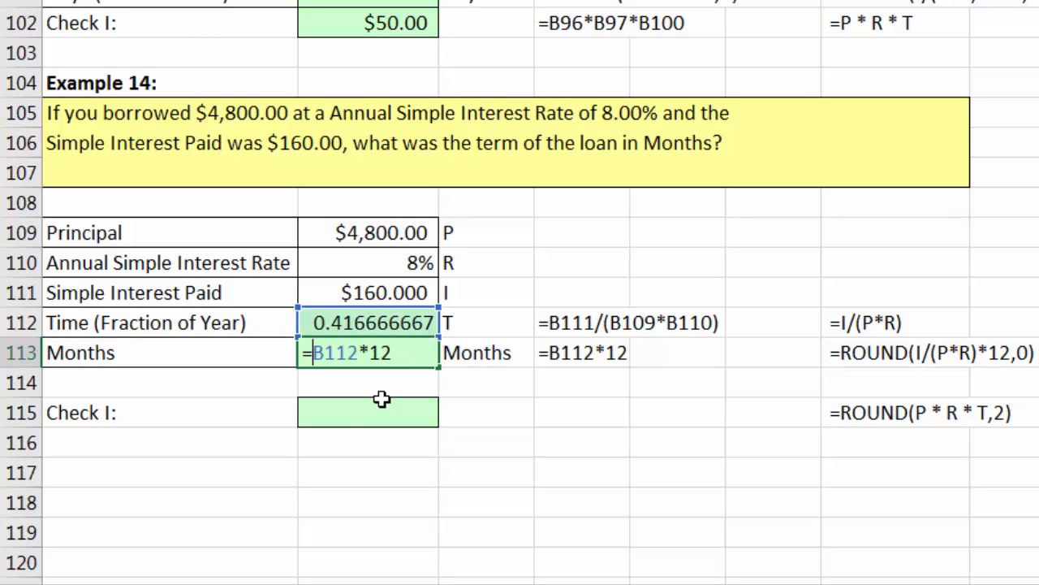
{"action": "type", "text": "round"}
{"action": "key", "text": "Tab"}
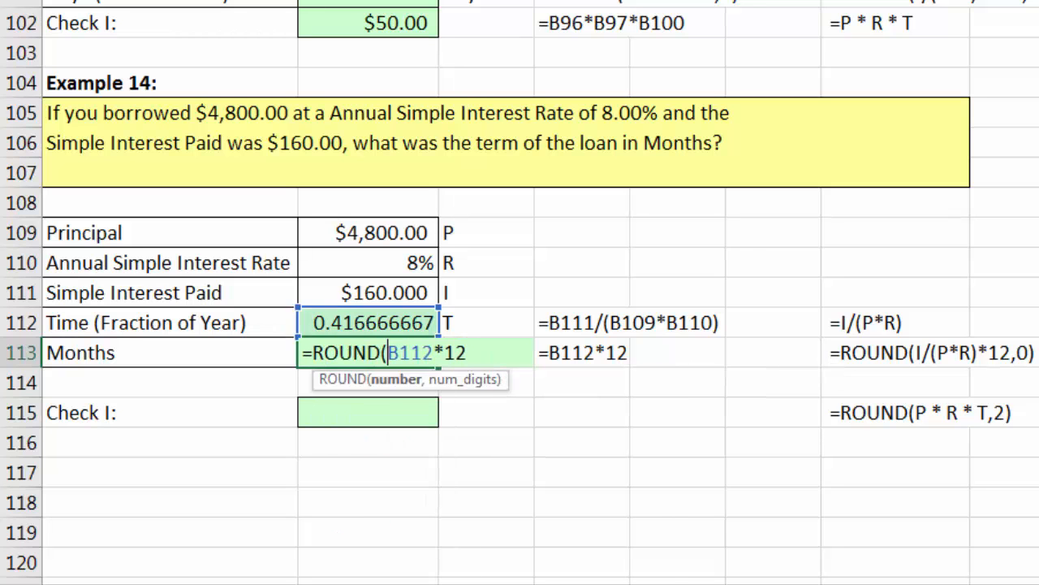
{"action": "key", "text": "End"}
{"action": "type", "text": ","}
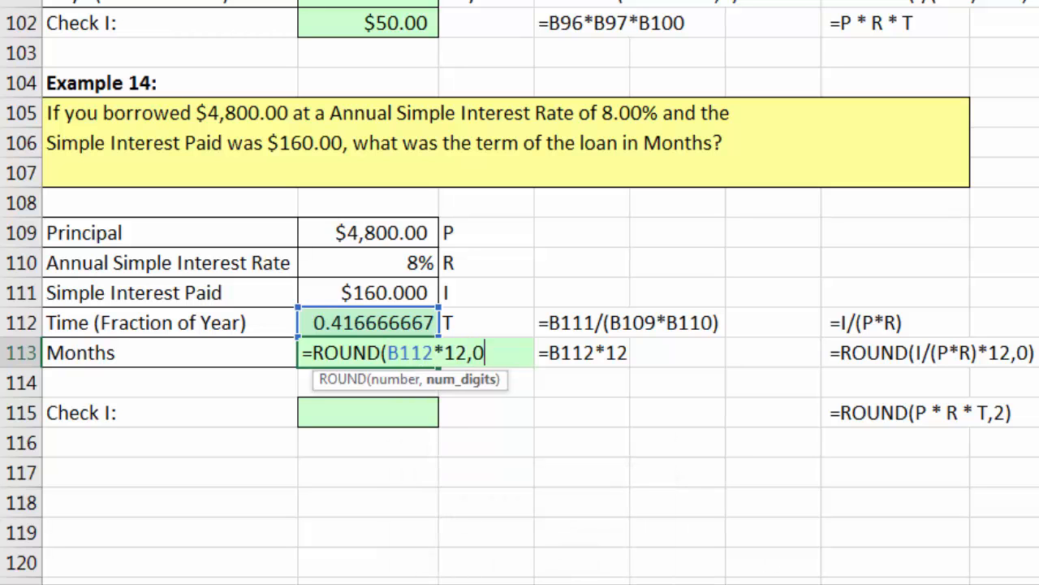
{"action": "type", "text": "0)"}
{"action": "key", "text": "Return"}
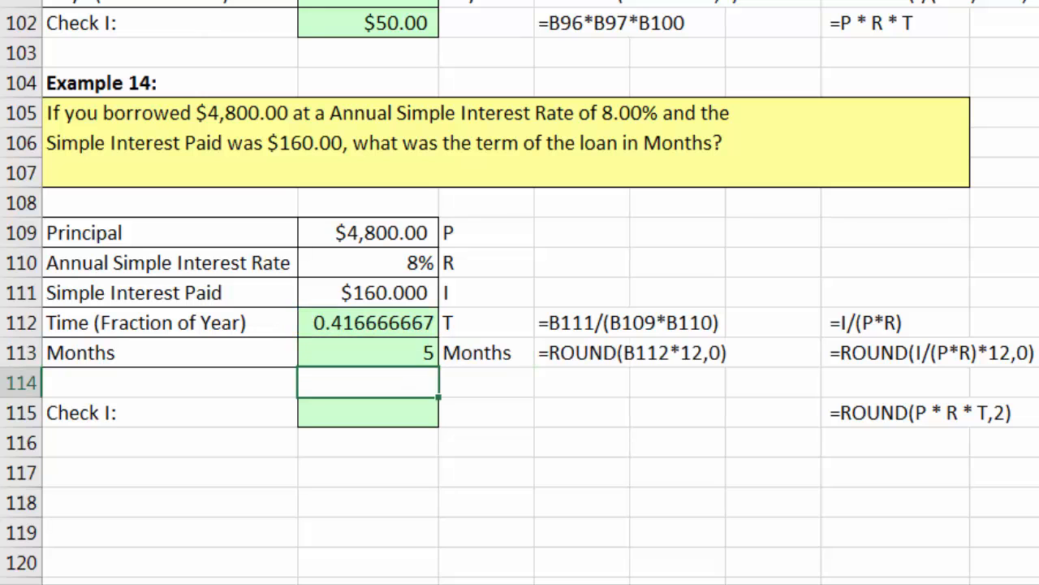
Check Example 14's interest in B115 by multiplying principal, rate and time with =B109*B110*B112
{"action": "key", "text": "Down"}
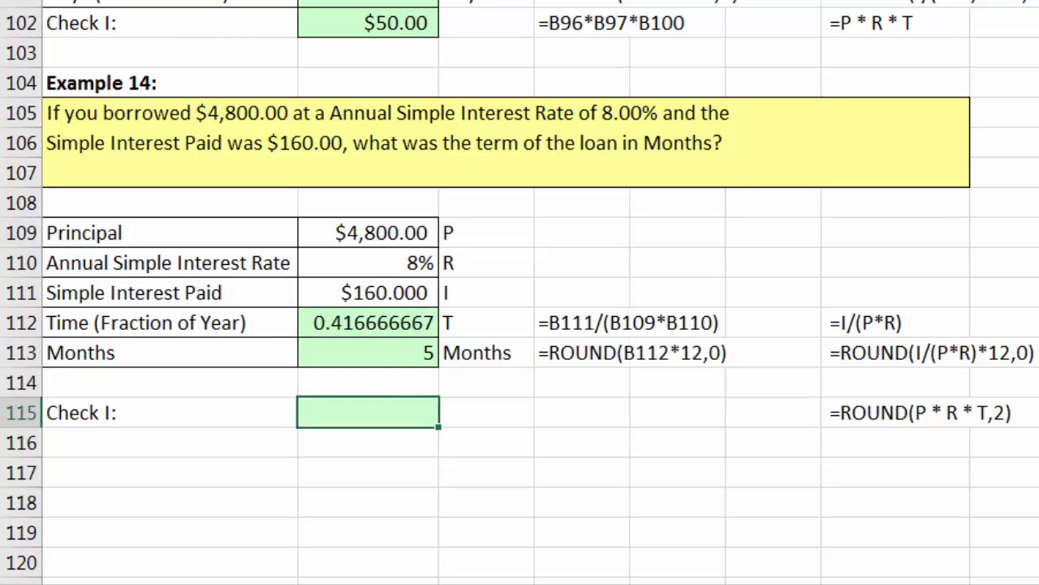
{"action": "type", "text": "="}
{"action": "key", "text": "Up"}
{"action": "key", "text": "Up"}
{"action": "key", "text": "Up"}
{"action": "key", "text": "Up"}
{"action": "key", "text": "Up"}
{"action": "key", "text": "Up"}
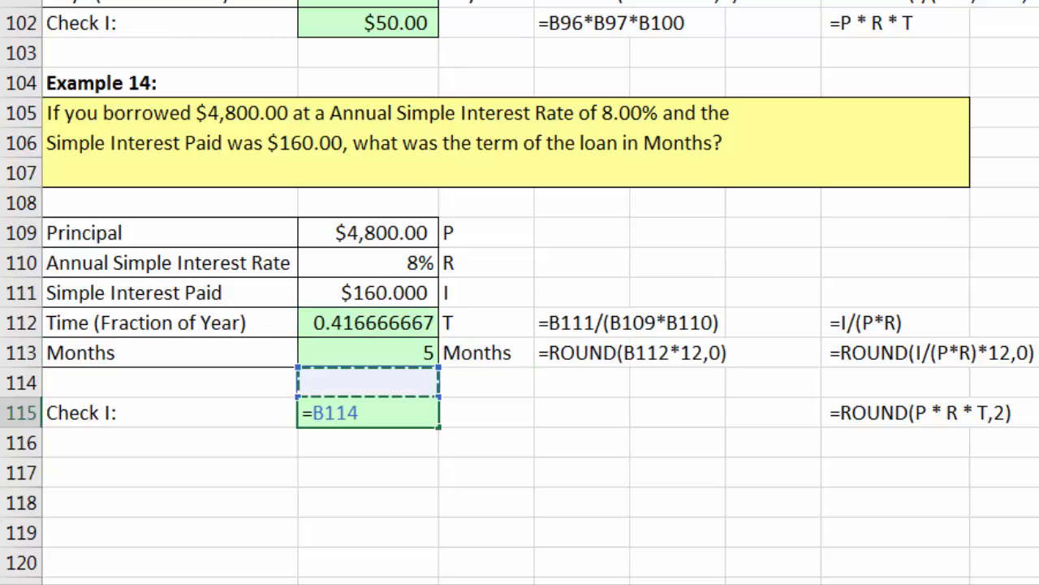
{"action": "type", "text": "*"}
{"action": "key", "text": "Up"}
{"action": "key", "text": "Up"}
{"action": "key", "text": "Up"}
{"action": "key", "text": "Up"}
{"action": "key", "text": "Up"}
{"action": "type", "text": "*"}
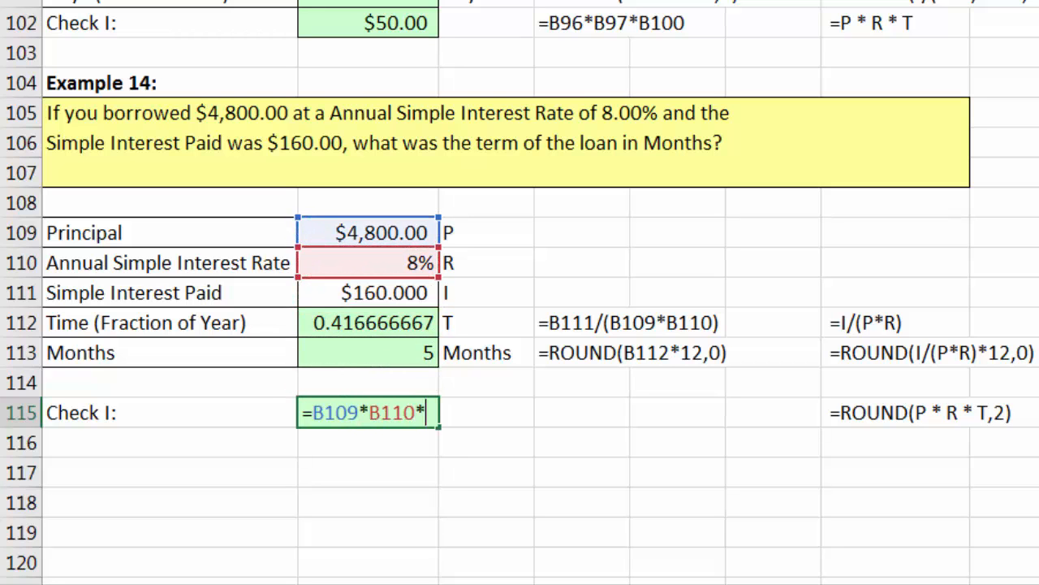
{"action": "key", "text": "Up"}
{"action": "key", "text": "Up"}
{"action": "key", "text": "Up"}
{"action": "key", "text": "Up"}
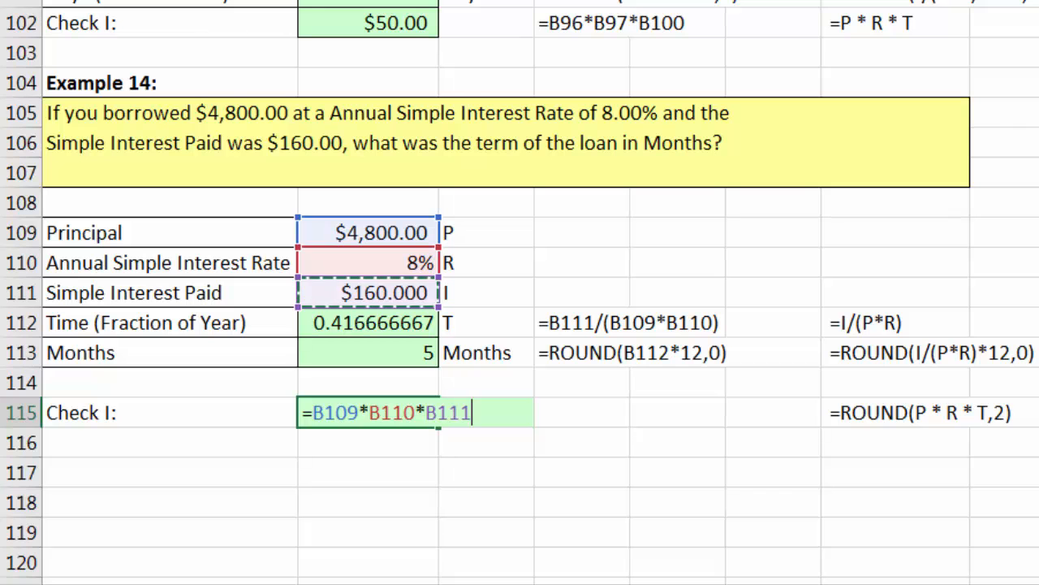
{"action": "key", "text": "Down"}
{"action": "key", "text": "Return"}
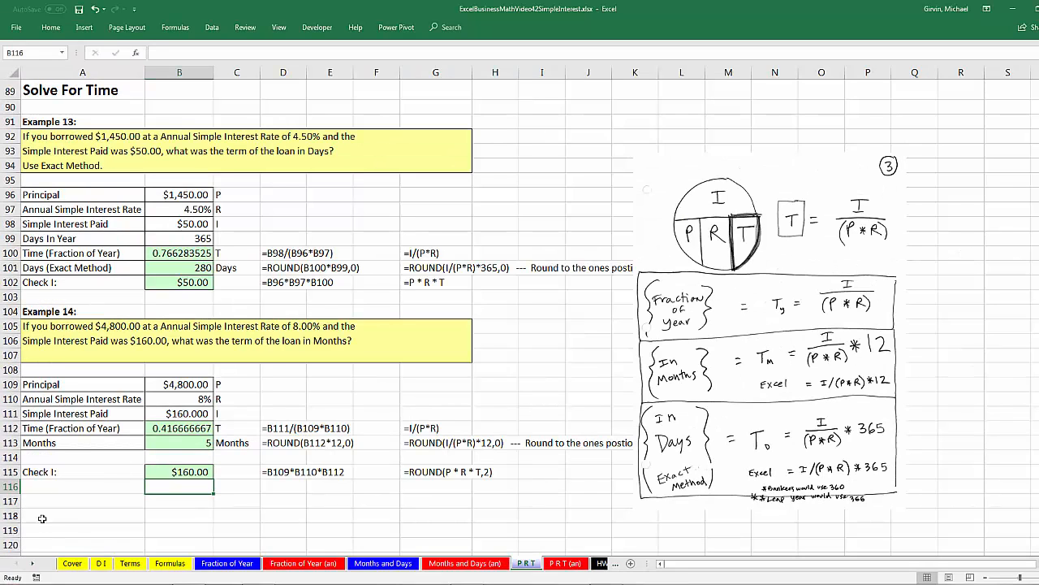
{"action": "left_click", "coordinate": [33, 564]}
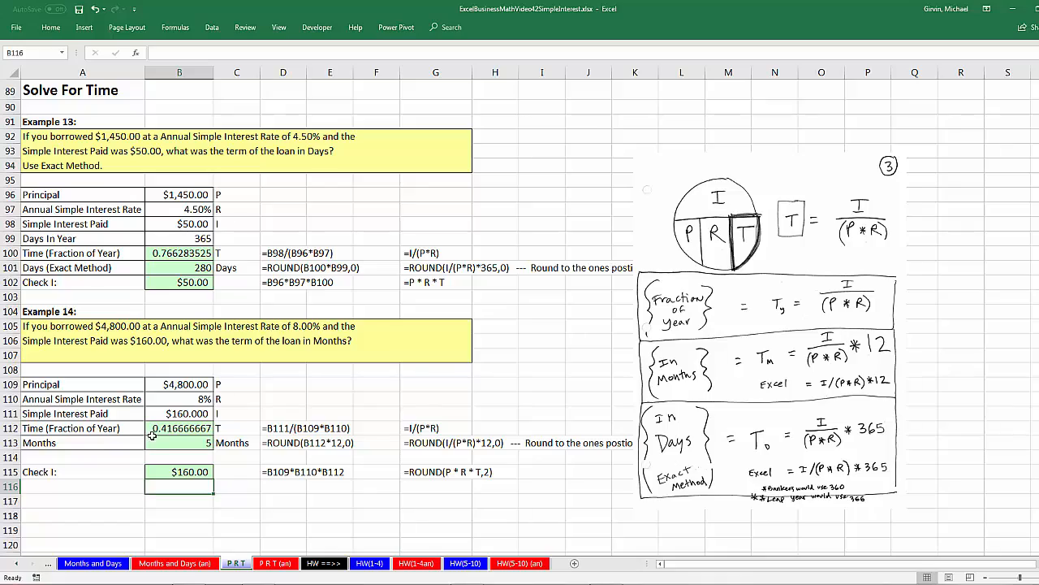
Review the solved P R T examples and, on the Months and Days sheet, Example 05's term, interest and maturity cells and Example 06's time in days
{"action": "scroll", "coordinate": [152, 436], "scroll_direction": "up", "scroll_amount": 11}
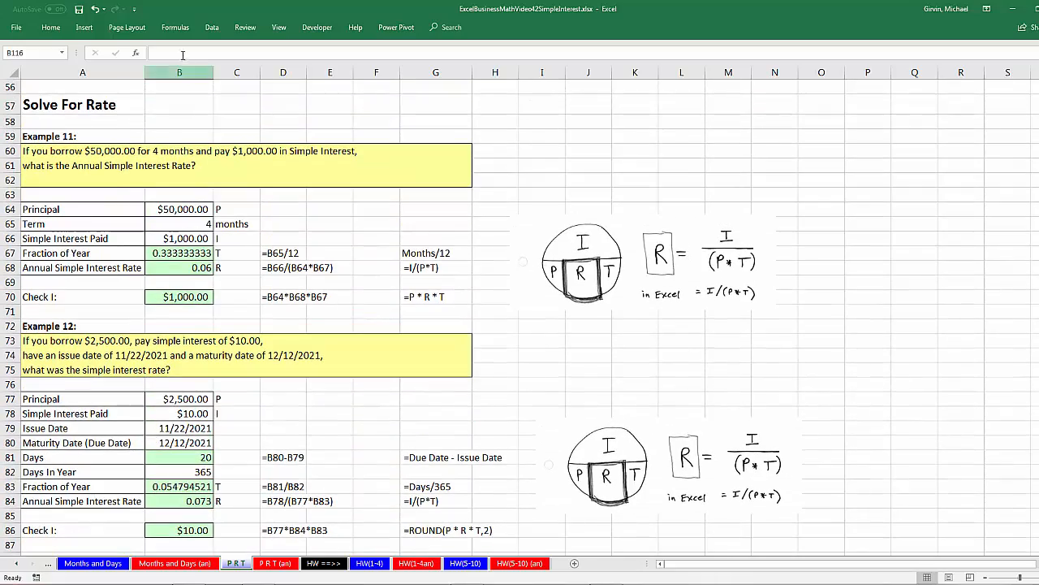
{"action": "scroll", "coordinate": [254, 256], "scroll_direction": "up", "scroll_amount": 13}
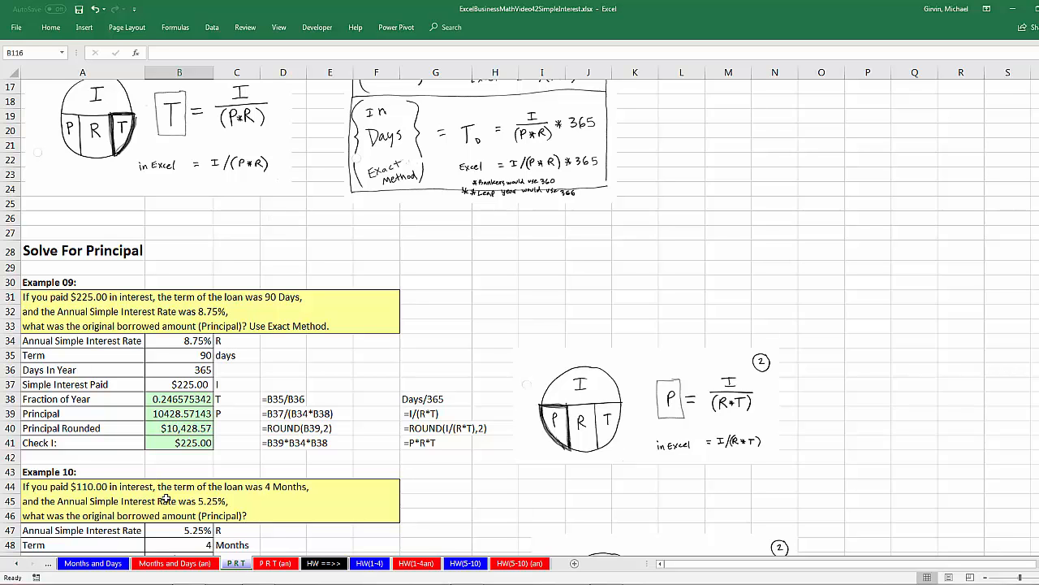
{"action": "left_click", "coordinate": [104, 563]}
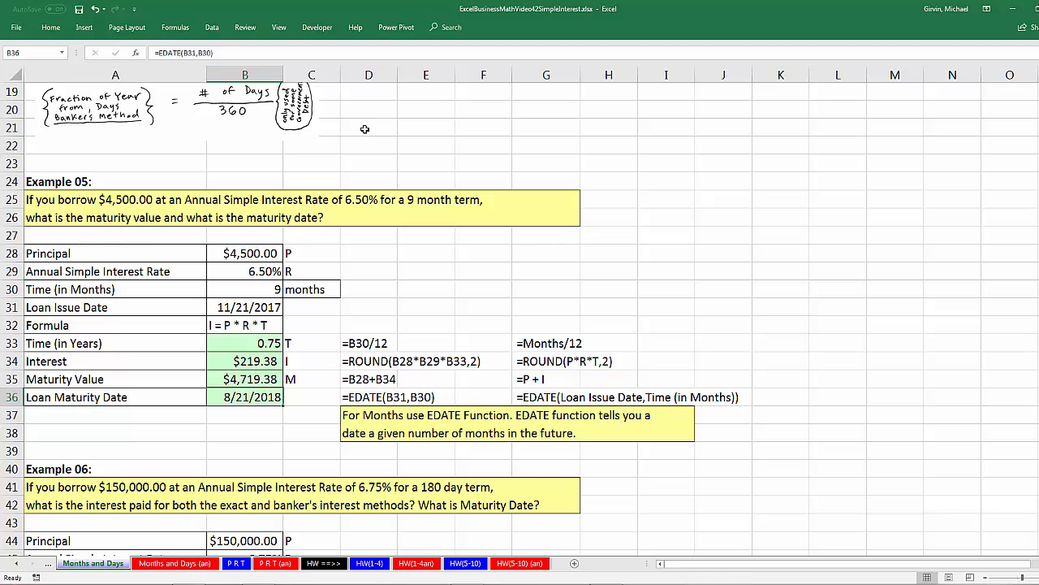
{"action": "left_click", "coordinate": [241, 360]}
{"action": "left_click", "coordinate": [242, 379]}
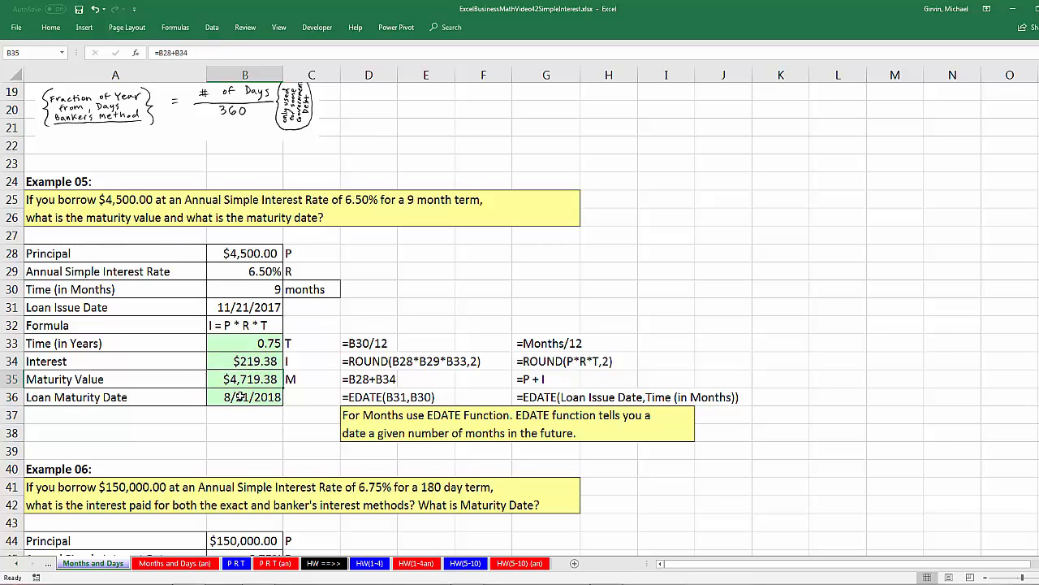
{"action": "left_click", "coordinate": [241, 396]}
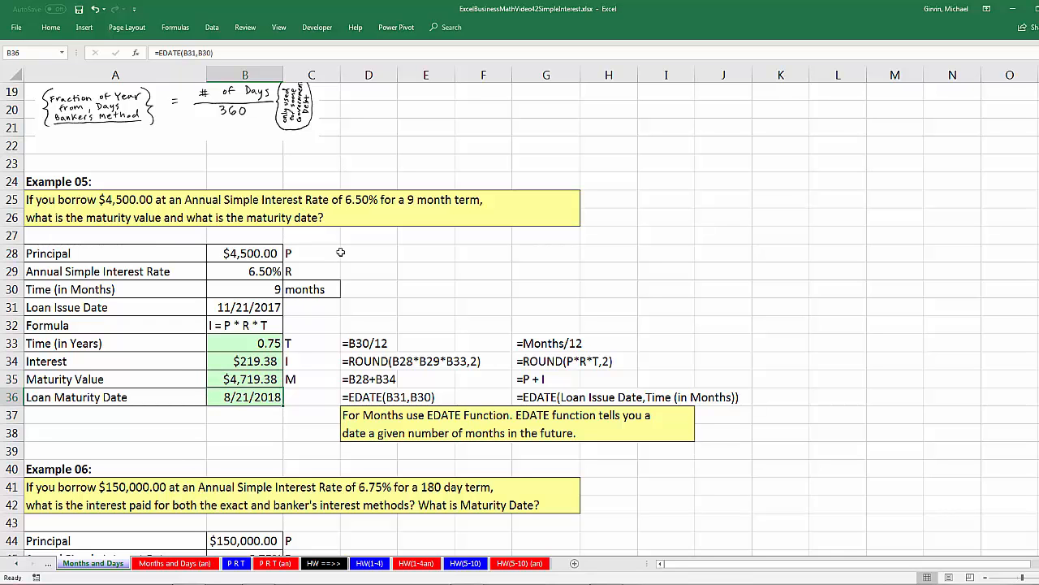
{"action": "left_click", "coordinate": [264, 290]}
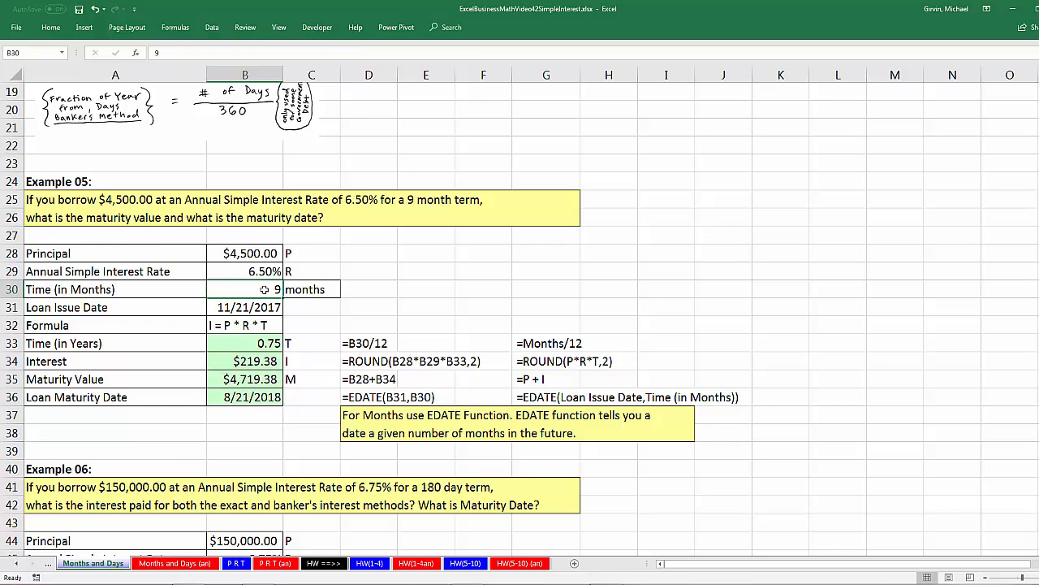
{"action": "scroll", "coordinate": [284, 307], "scroll_direction": "down", "scroll_amount": 6}
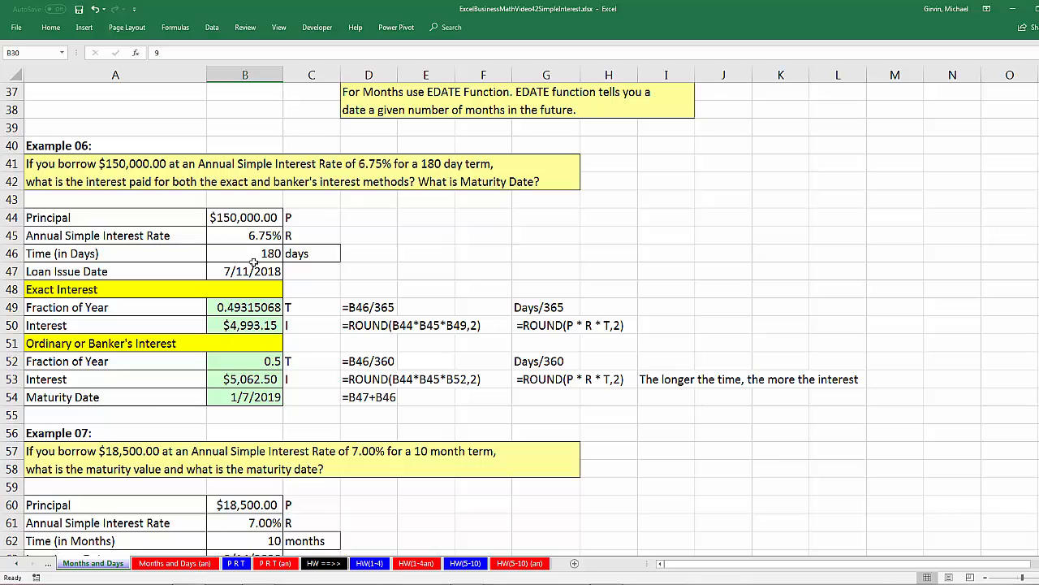
{"action": "left_click", "coordinate": [248, 259]}
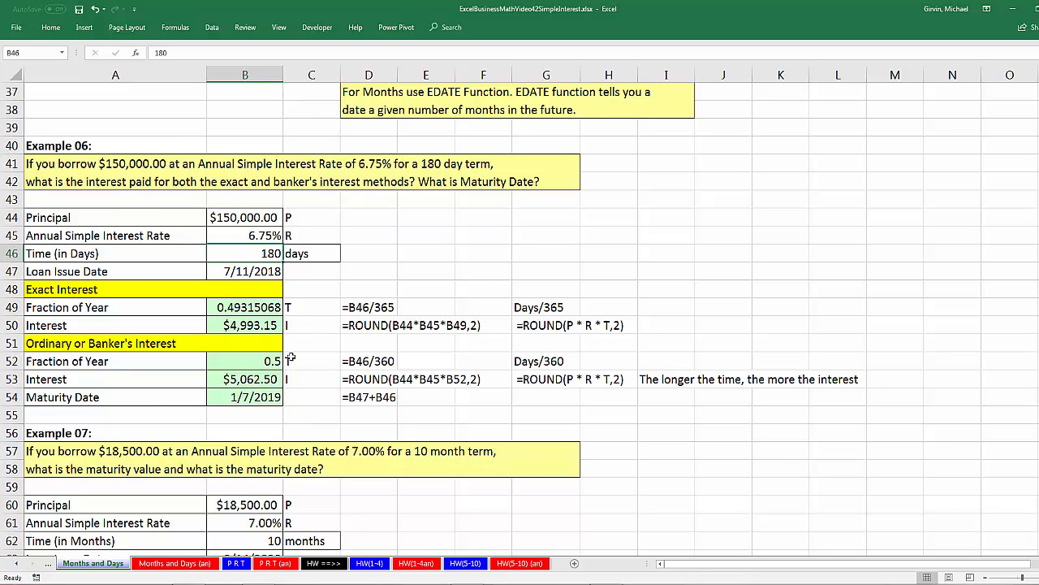
Examine Example 03's time as a fraction of a year in B12 on the Fraction of Year sheet
{"action": "left_click", "coordinate": [48, 563]}
{"action": "left_click", "coordinate": [171, 563]}
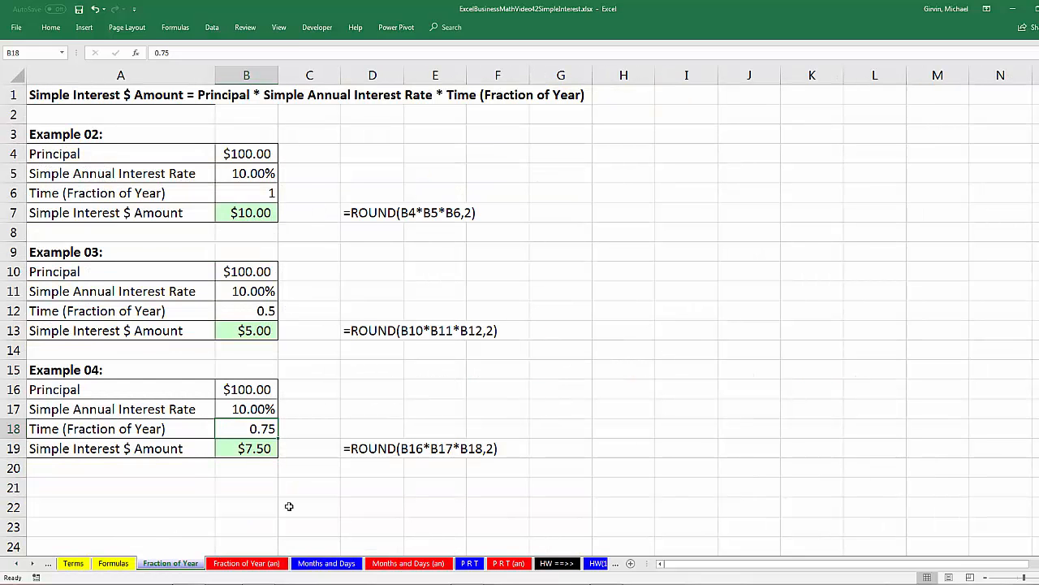
{"action": "left_click", "coordinate": [252, 315]}
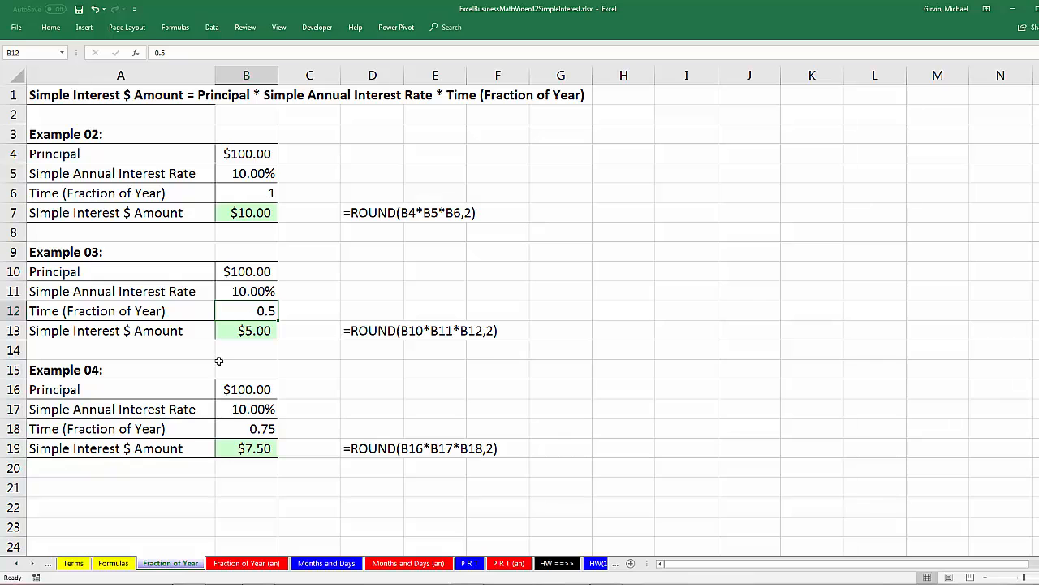